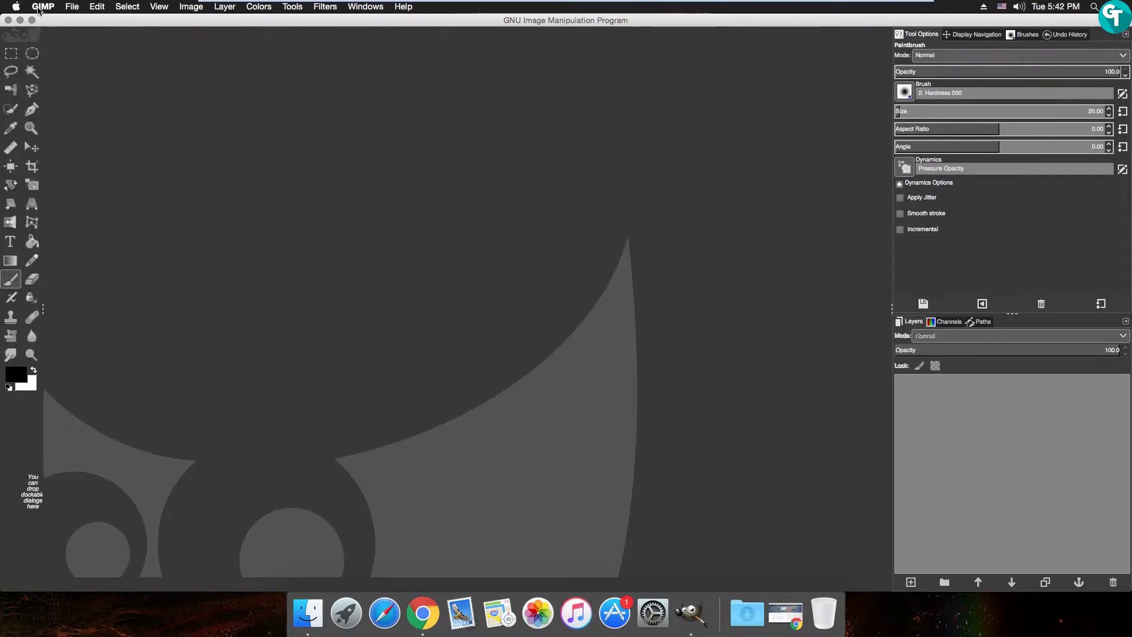
Quit GIMP
left_click(39, 8)
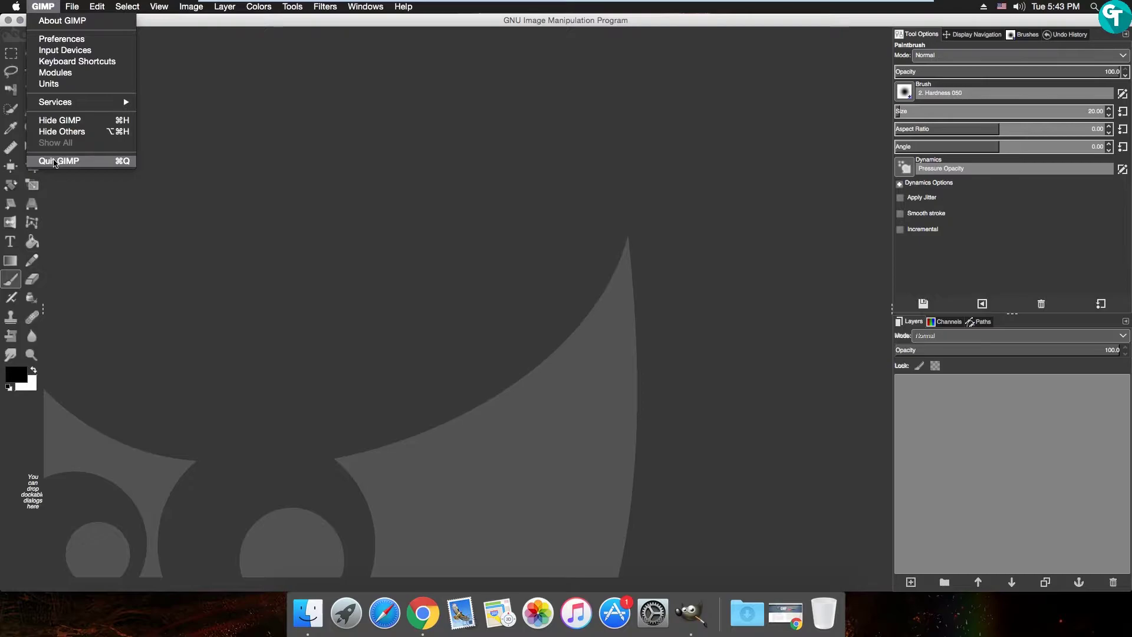
left_click(51, 162)
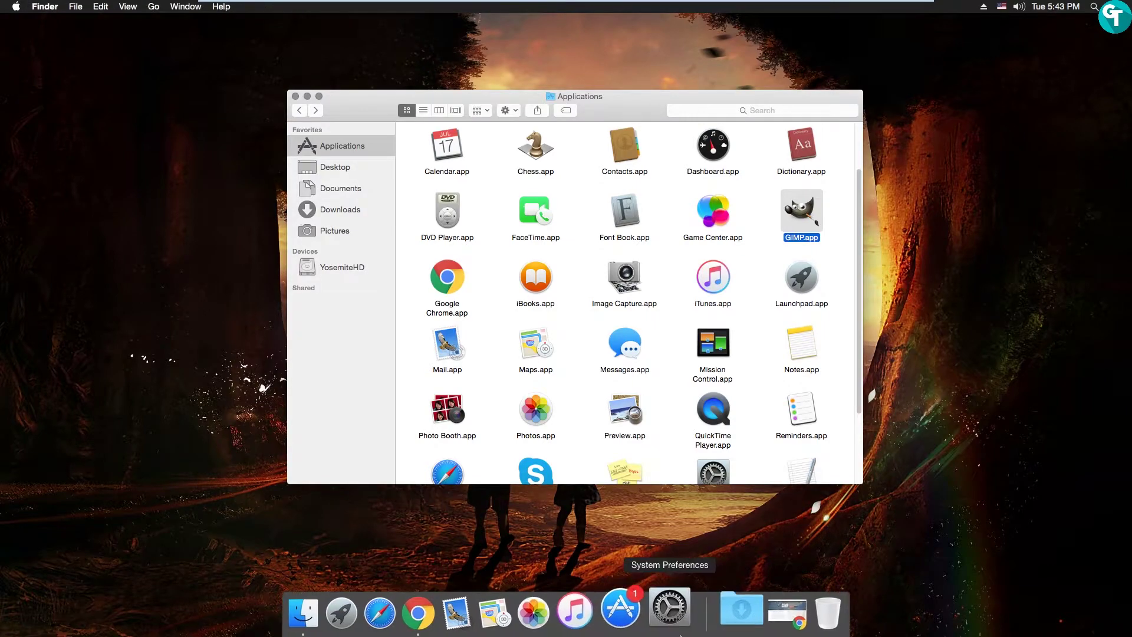
Switch to Google Chrome and download GIMP 2.8.18 for Mac OS X directly from the gimp.org downloads page
key("super+Tab")
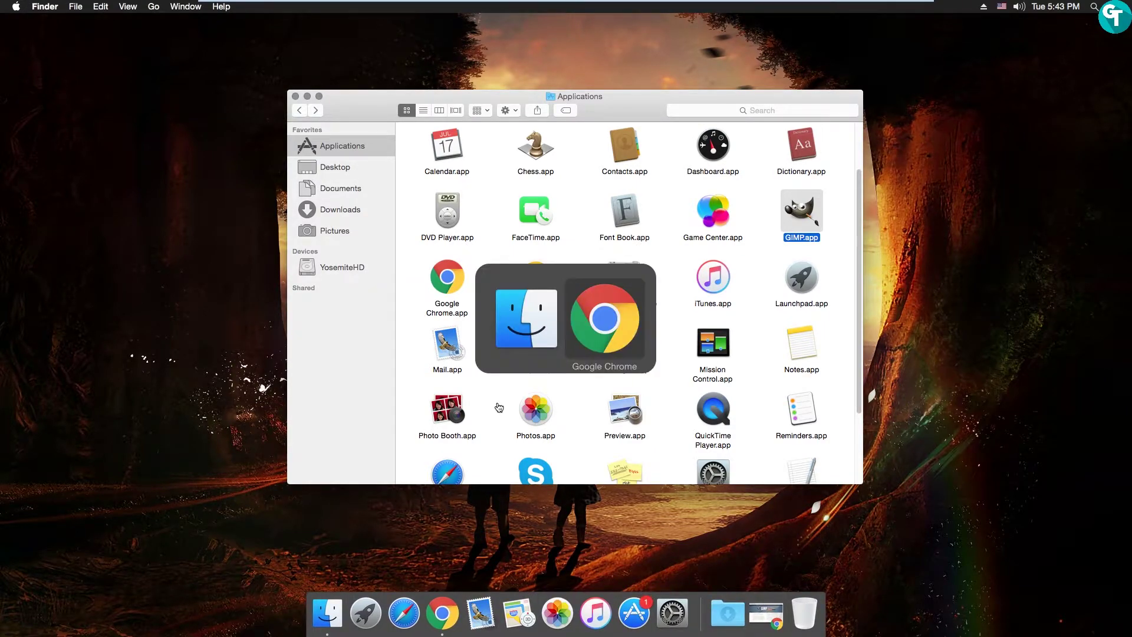
left_click(439, 610)
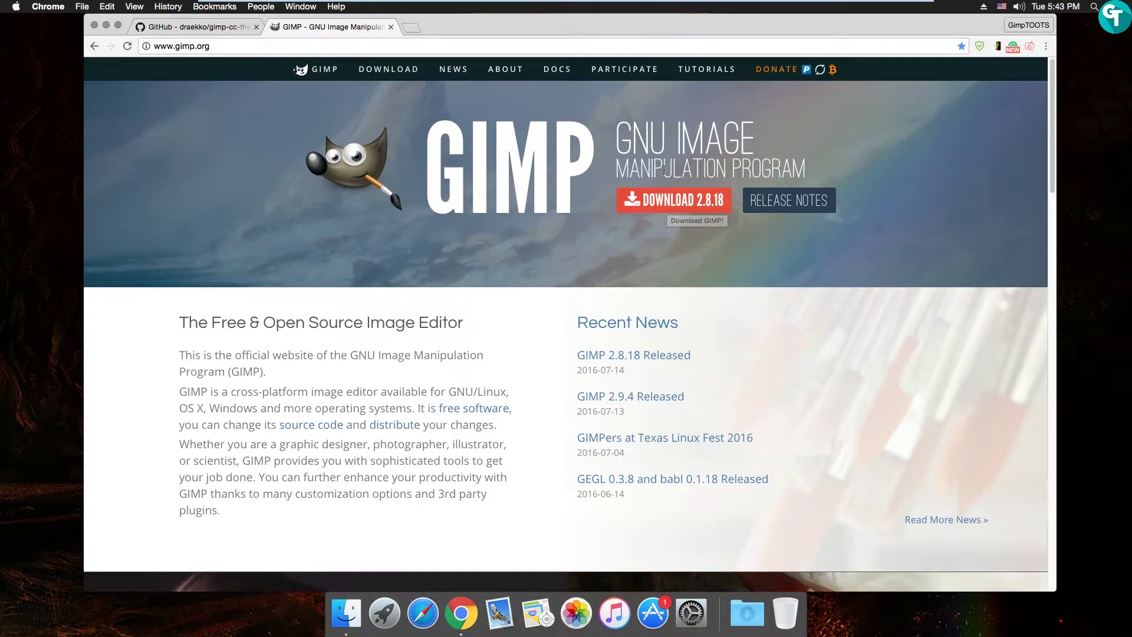
left_click(651, 198)
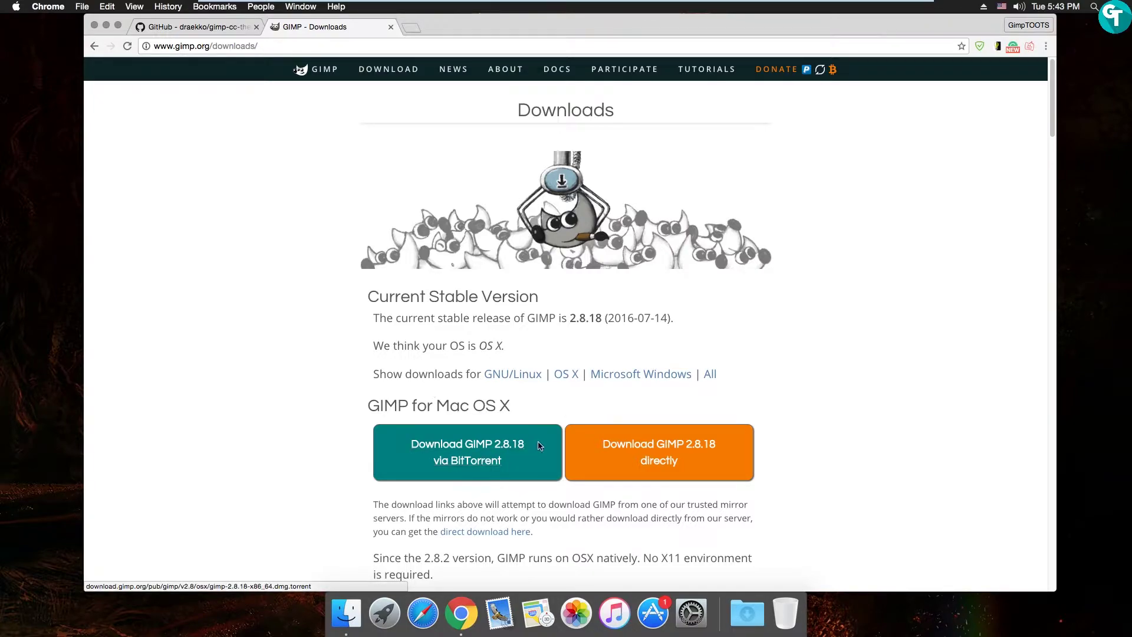
left_click(663, 451)
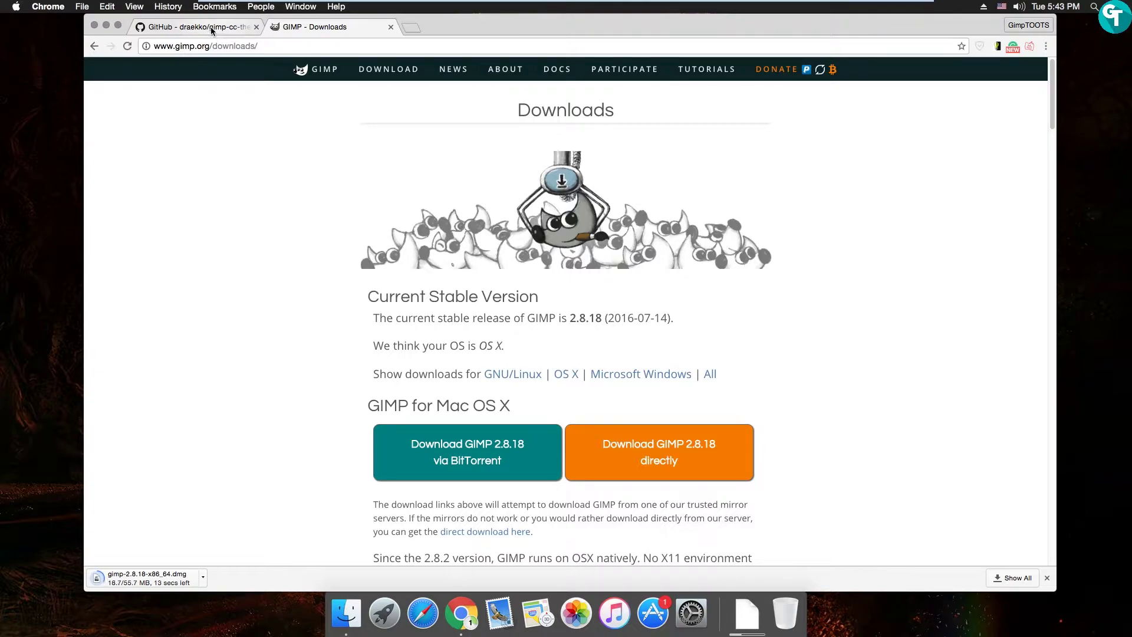
Examine the theme screenshots in the README of the gimp-cc-themes repository on GitHub
left_click(194, 28)
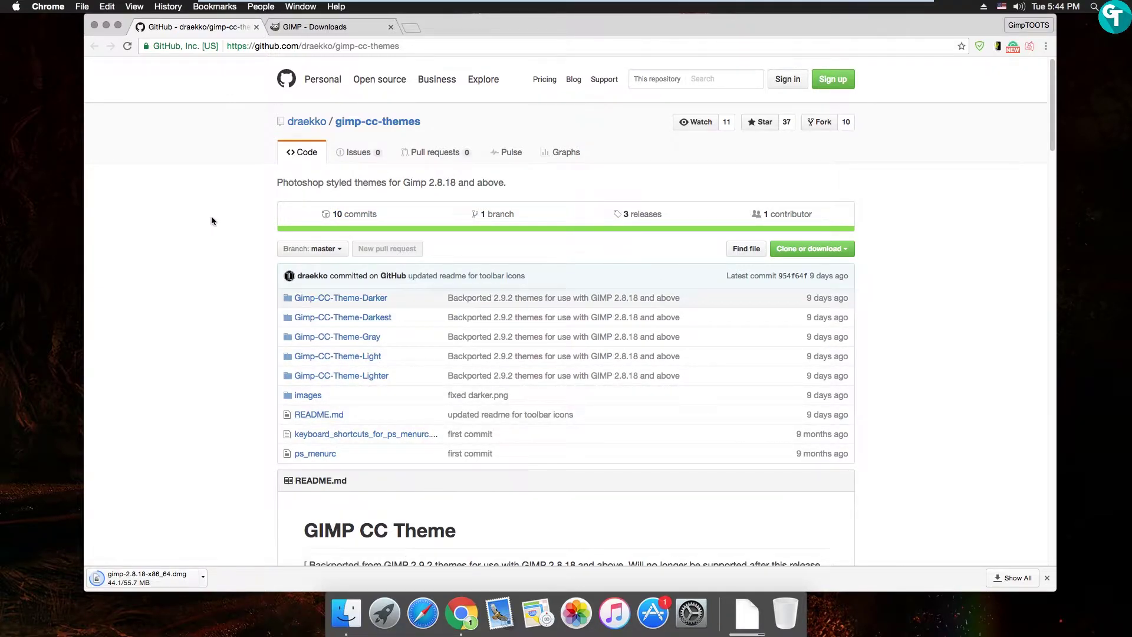
scroll(211, 218, "down", 1)
scroll(212, 221, "down", 15)
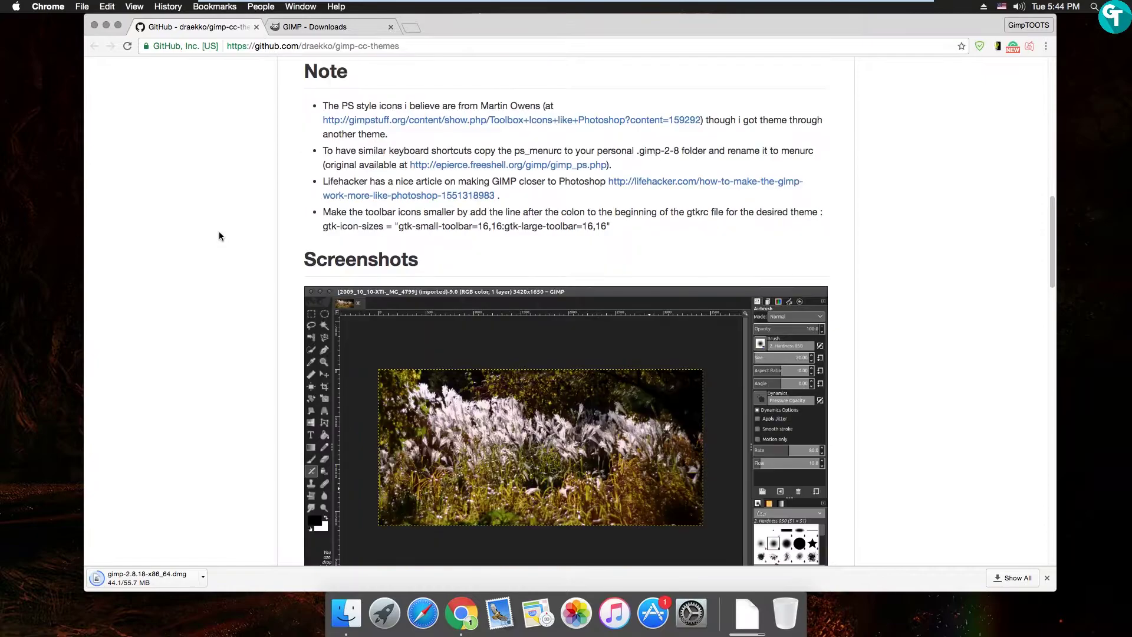
scroll(218, 236, "down", 5)
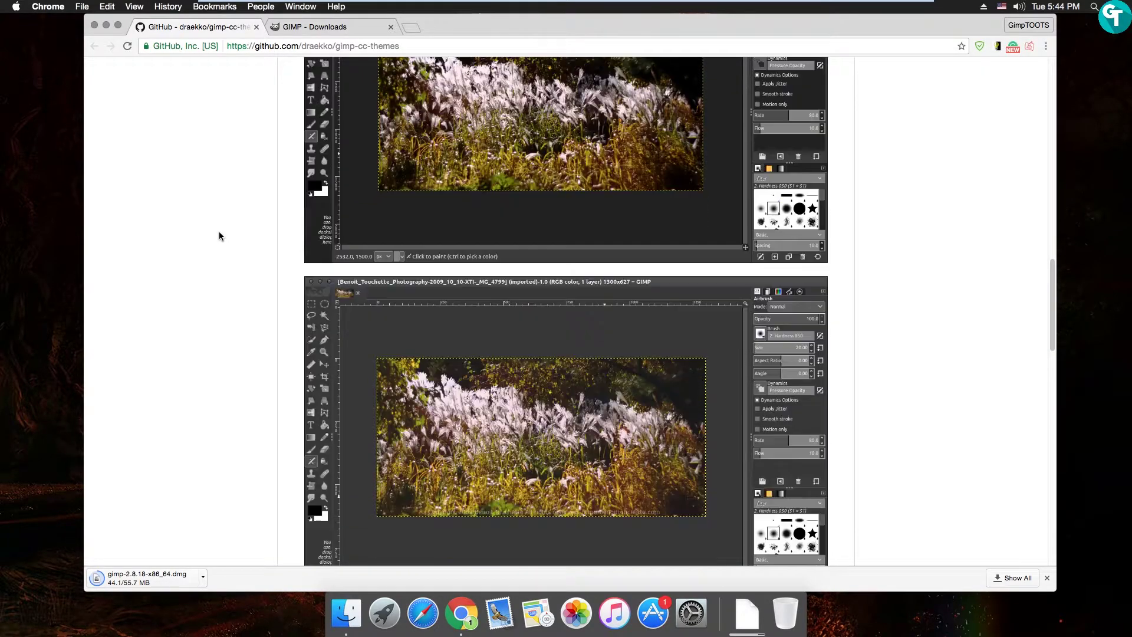
scroll(219, 235, "down", 8)
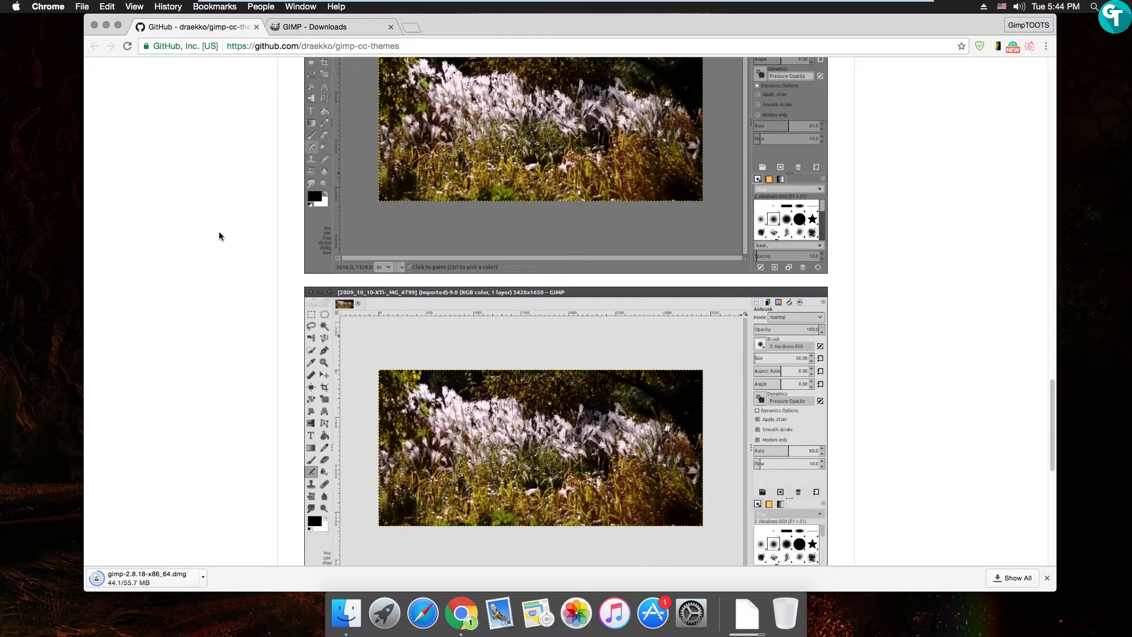
scroll(219, 236, "down", 6)
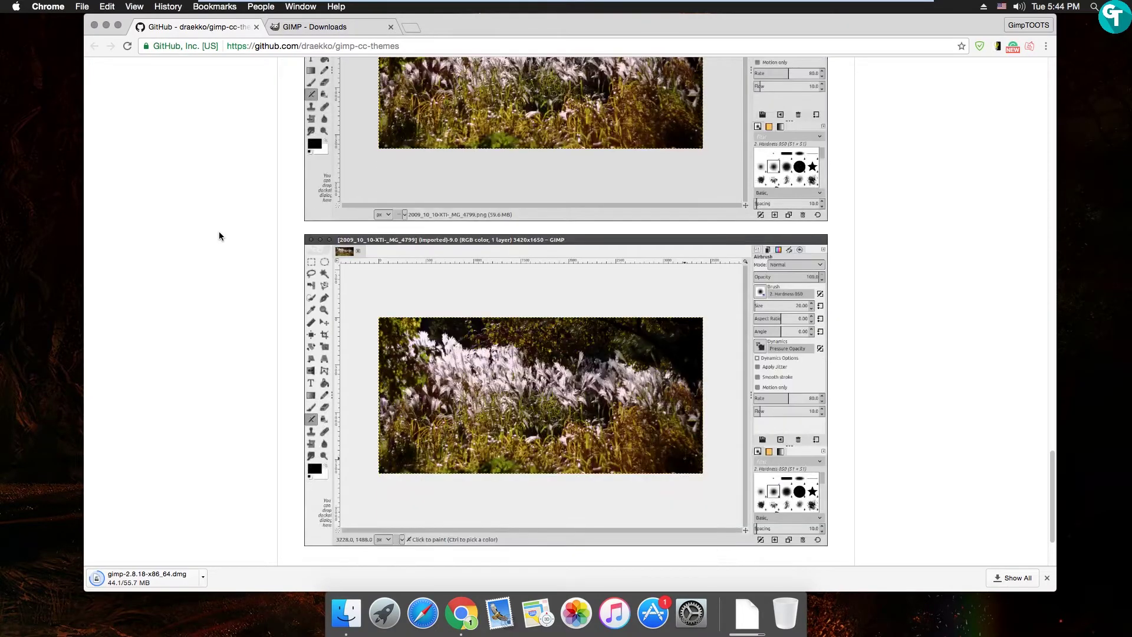
scroll(219, 236, "down", 3)
scroll(219, 236, "up", 20)
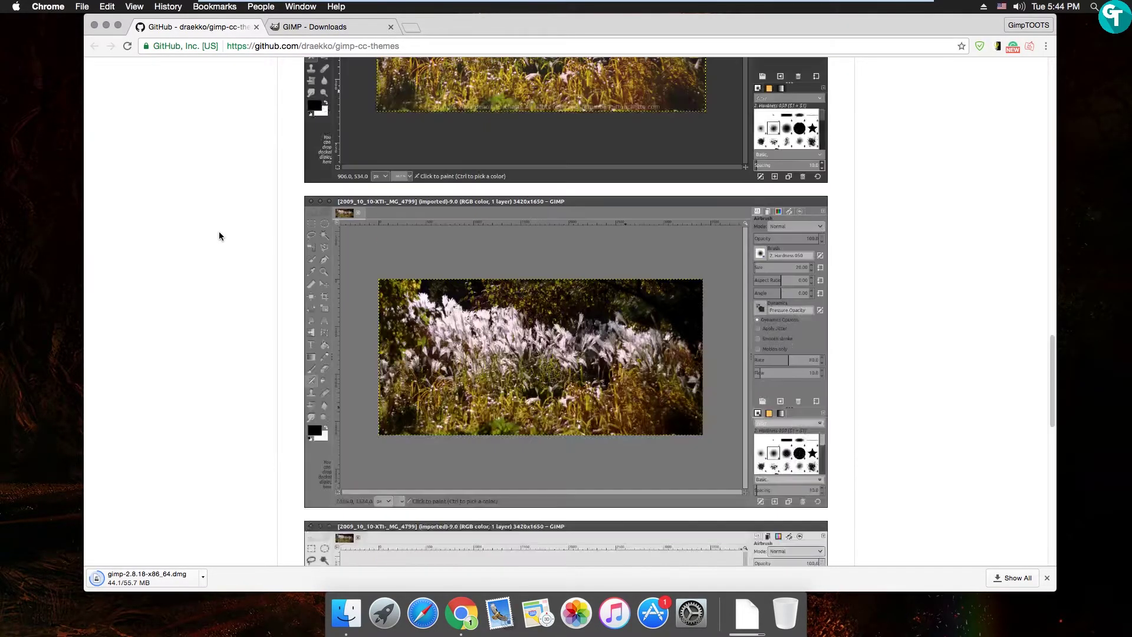
scroll(219, 235, "up", 20)
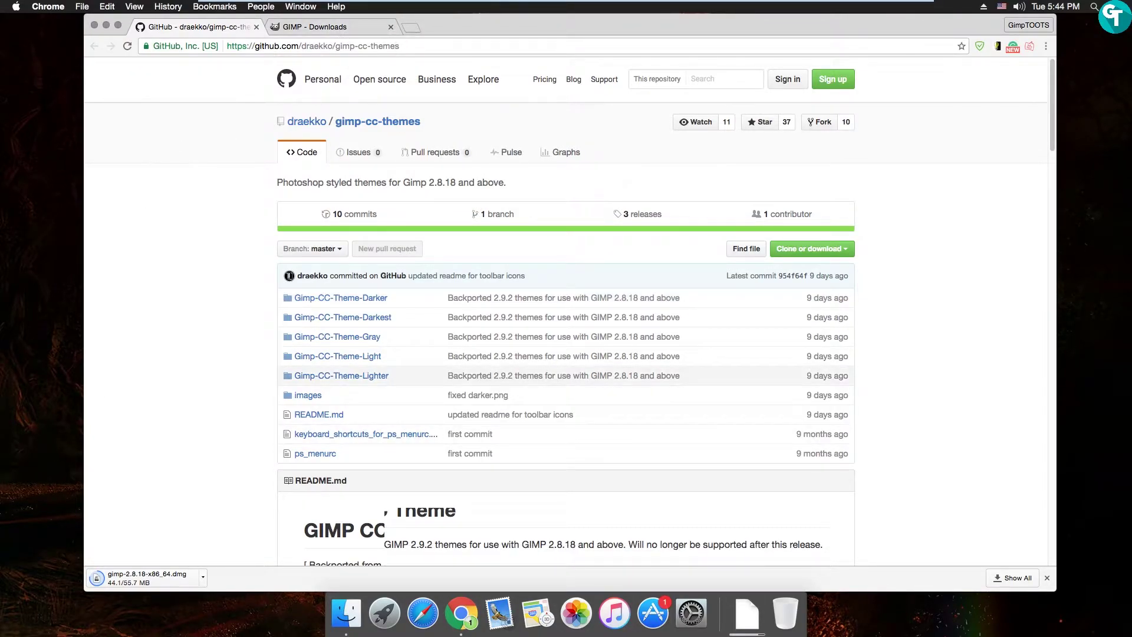
Download the gimp-cc-themes repository as a ZIP
left_click(811, 253)
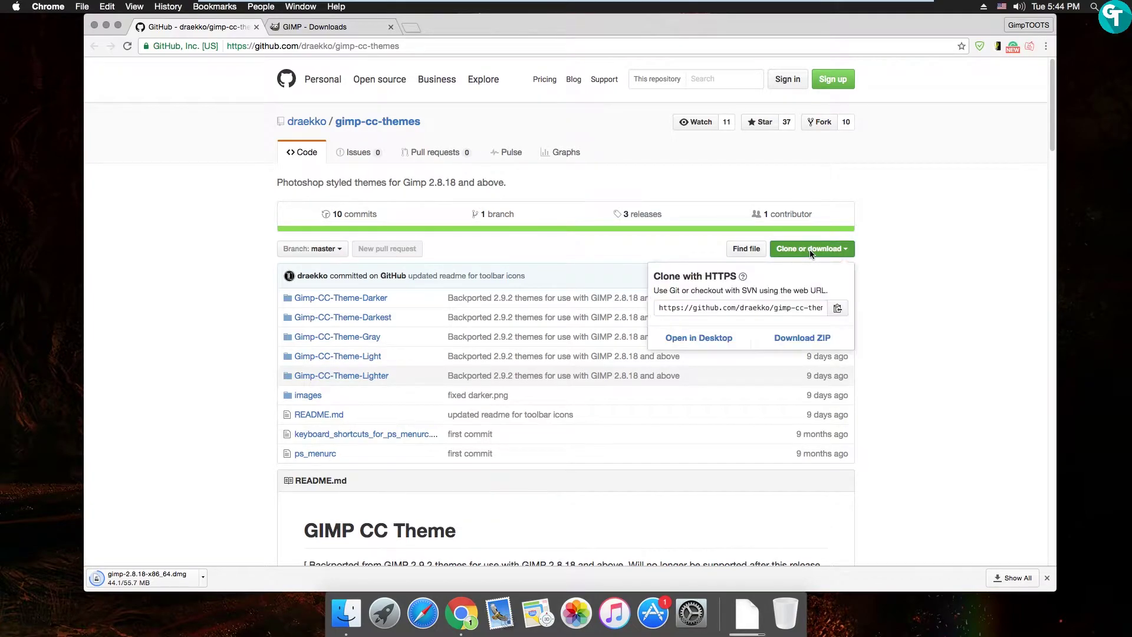
left_click(805, 339)
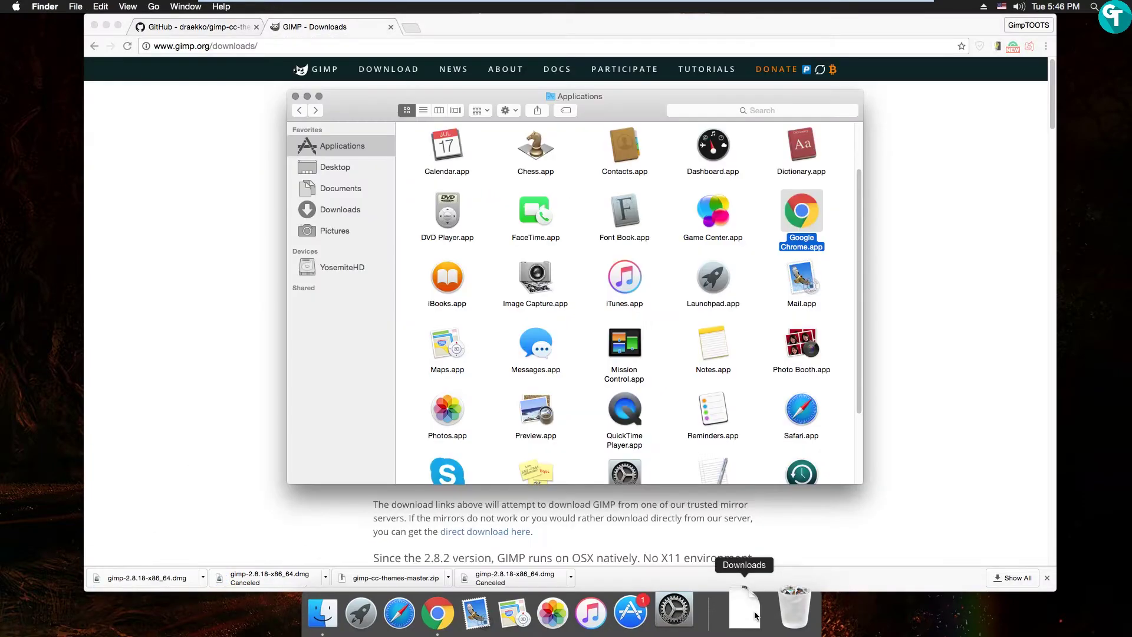
Open the Downloads folder in Finder and mount the gimp-2.8.18-x86_64.dmg disk image
left_click(754, 616)
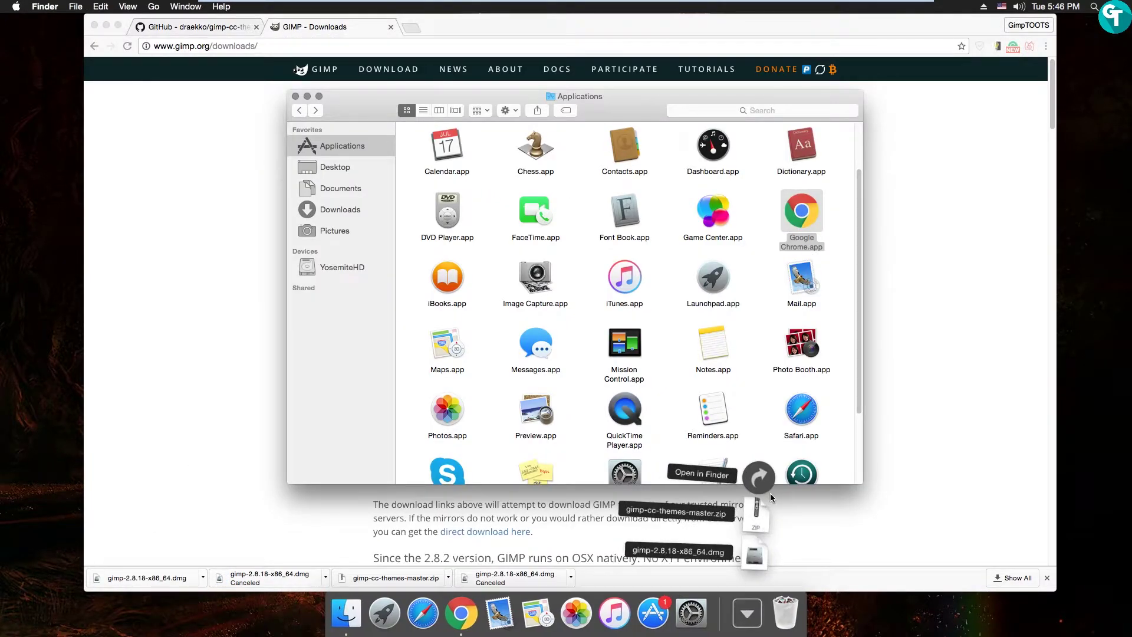
left_click(760, 476)
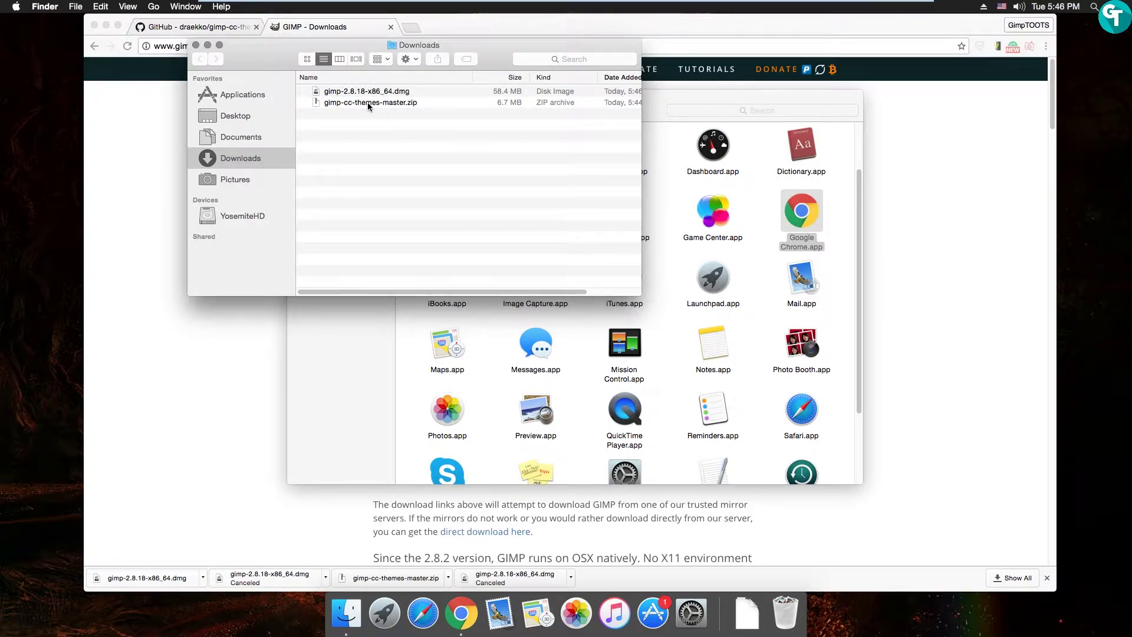
left_click(394, 92)
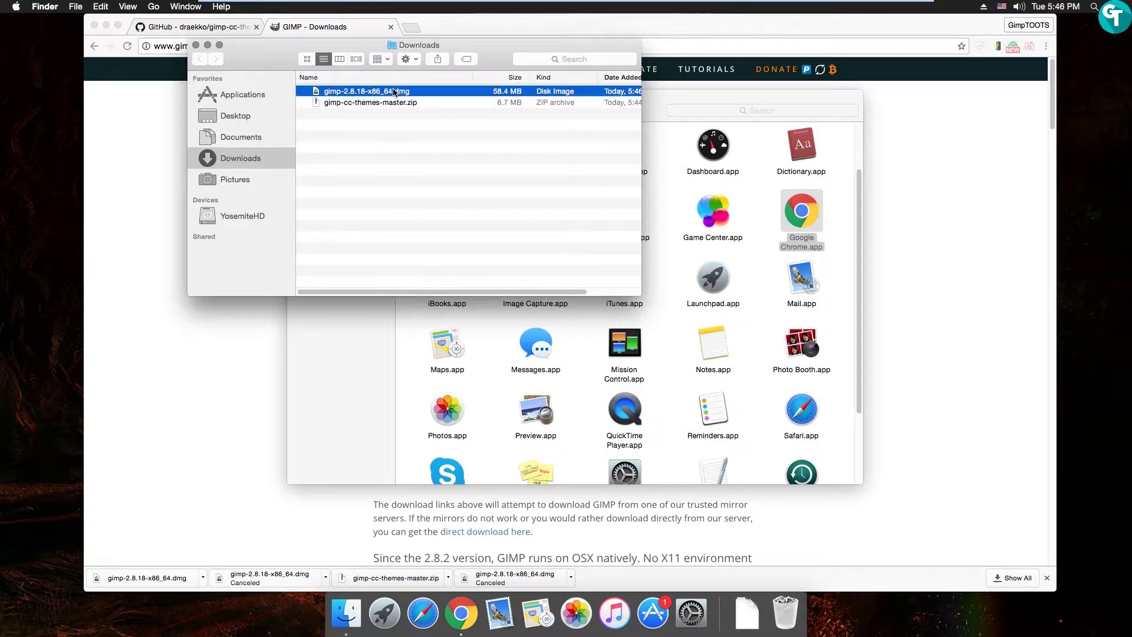
double_click(393, 93)
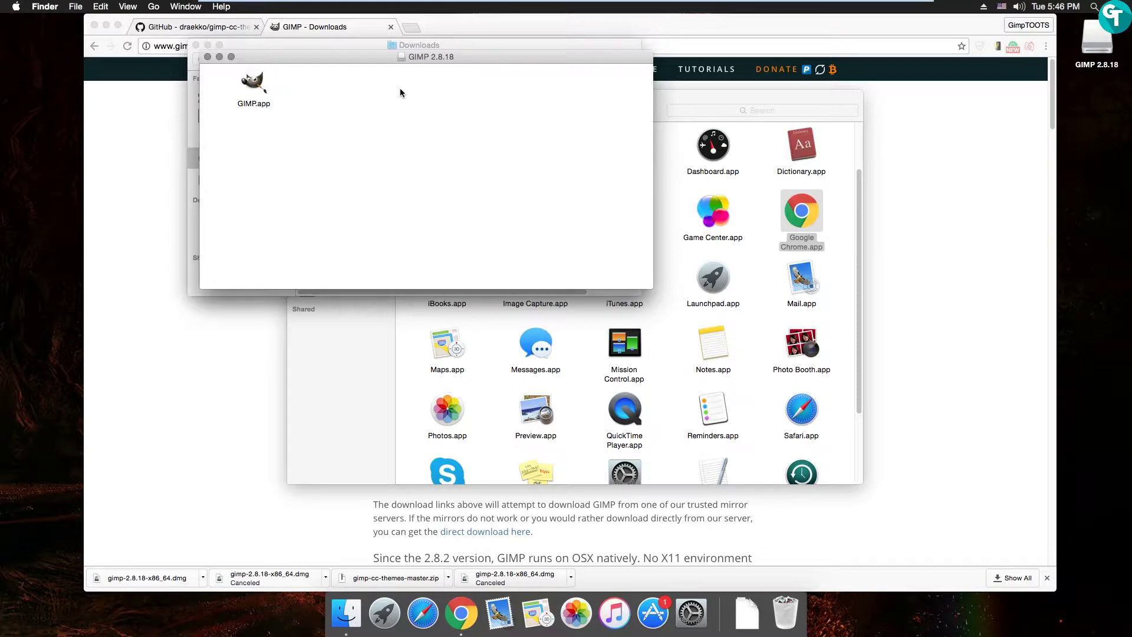
Launch GIMP.app from the disk image, allowing it to open and disabling further warnings for applications on this disk image
double_click(254, 84)
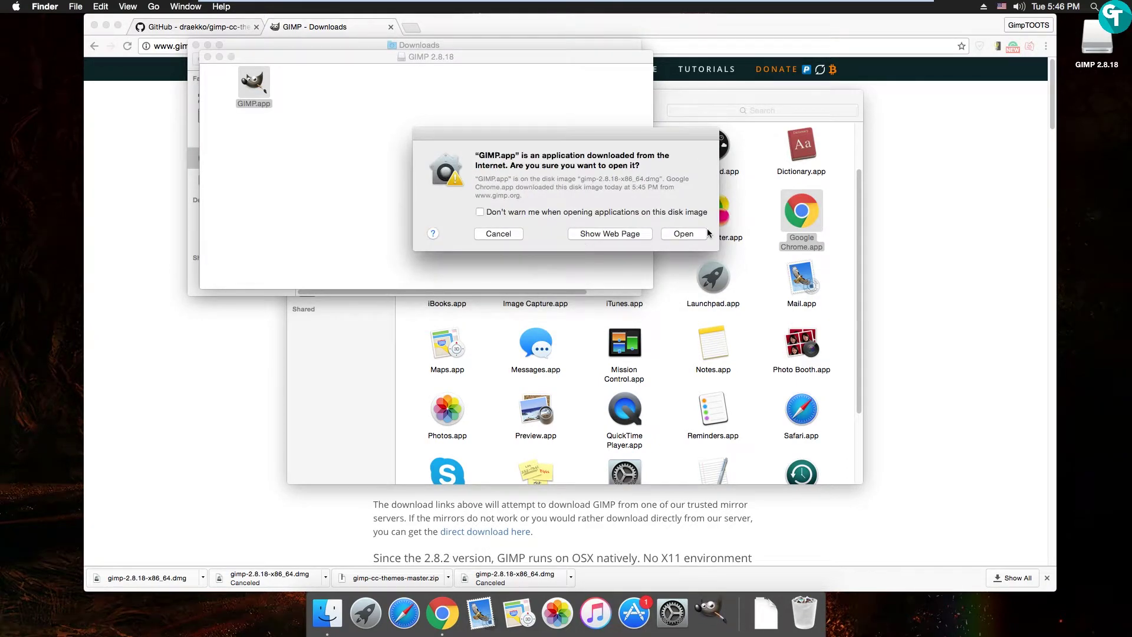
left_click(662, 211)
left_click(696, 234)
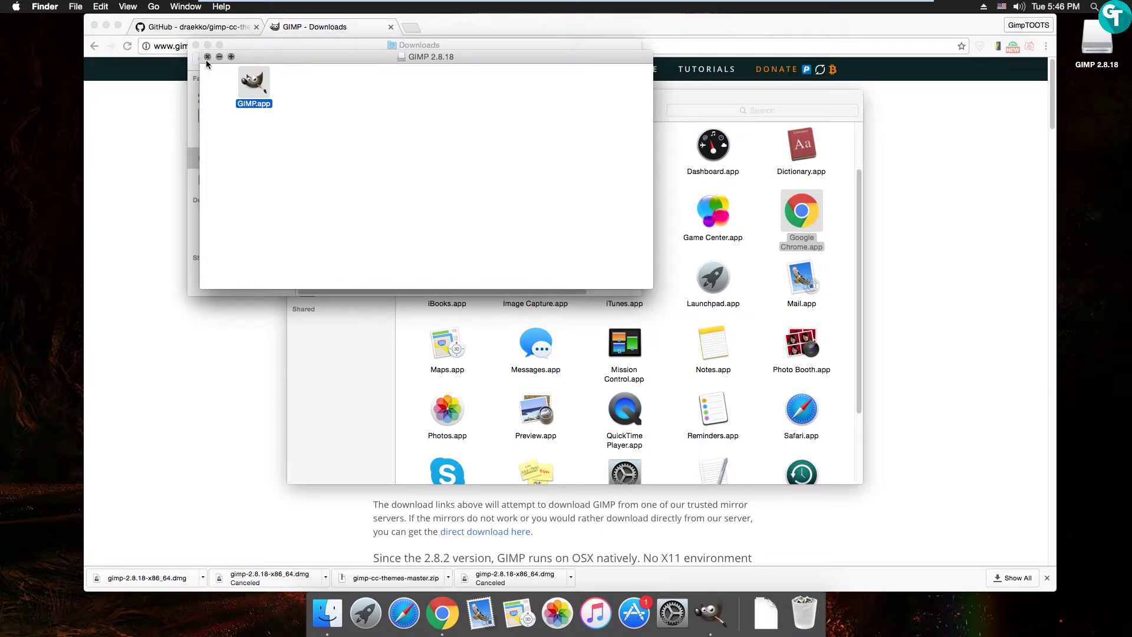
Minimize the Downloads and Chrome windows and copy GIMP.app from the GIMP 2.8.18 disk image into the Applications folder
left_click_drag(324, 57, 767, 83)
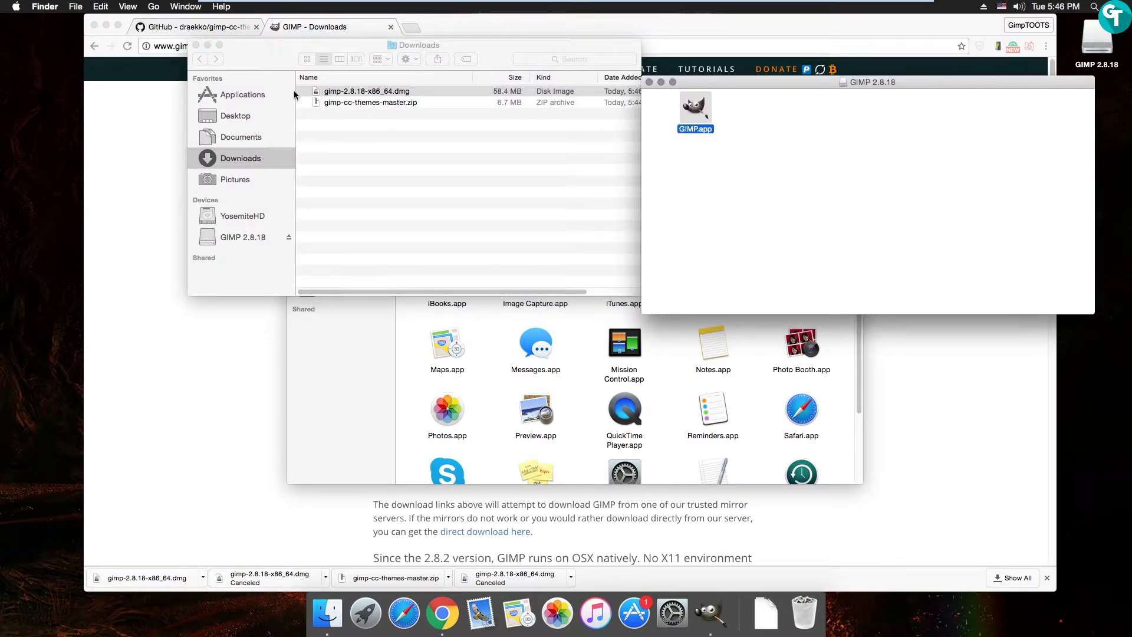
left_click_drag(487, 43, 427, 158)
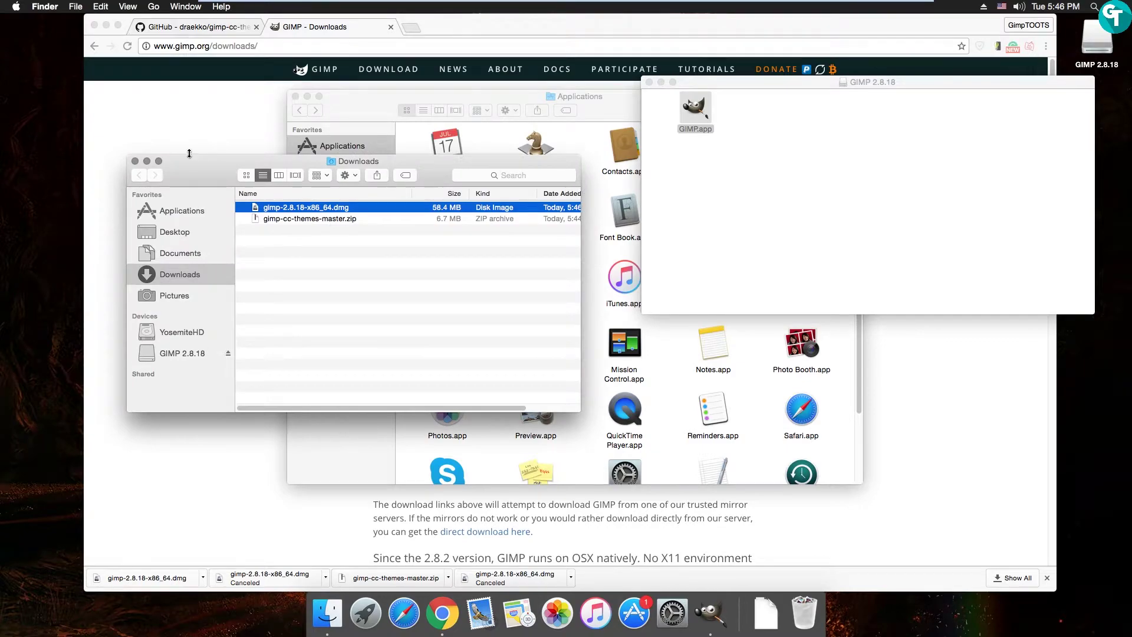
left_click(147, 161)
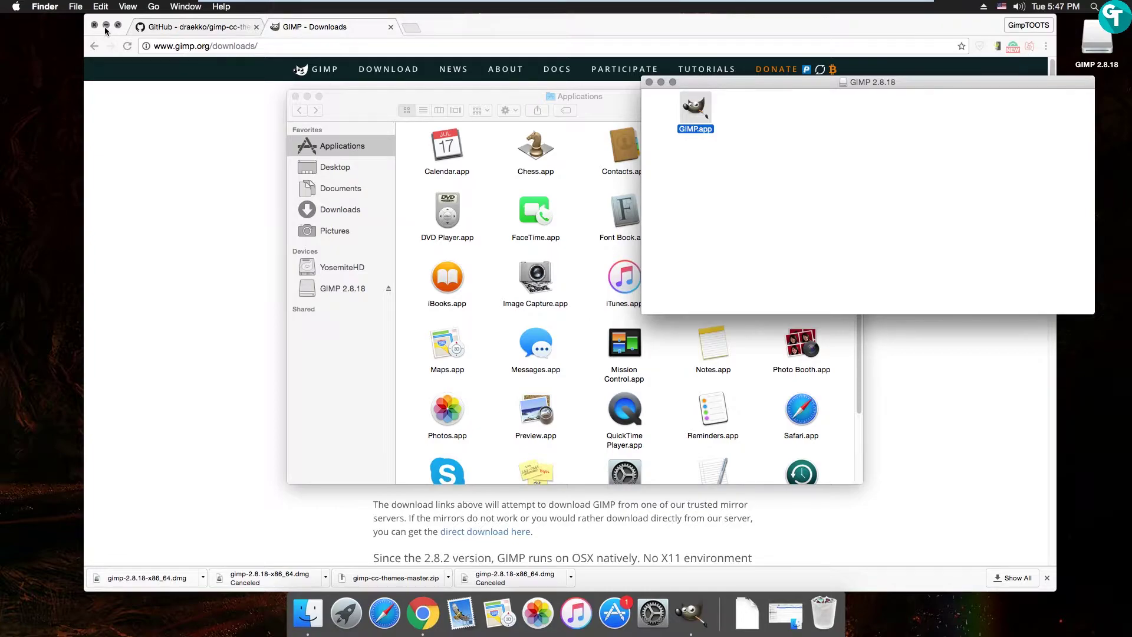
left_click(106, 26)
left_click_drag(592, 110, 351, 100)
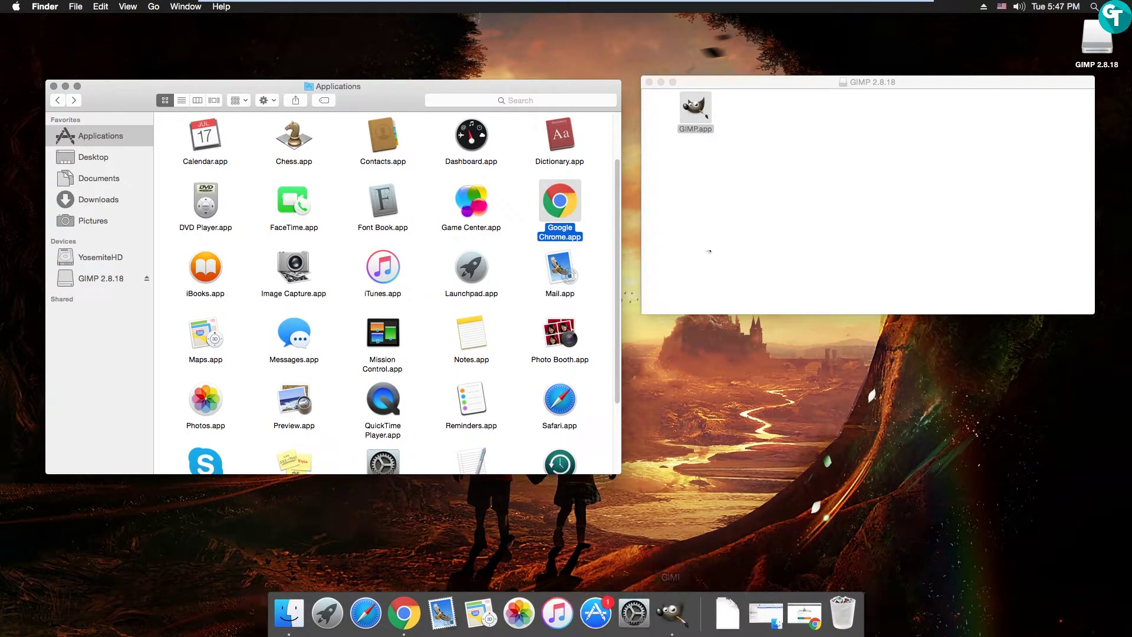
left_click(695, 115)
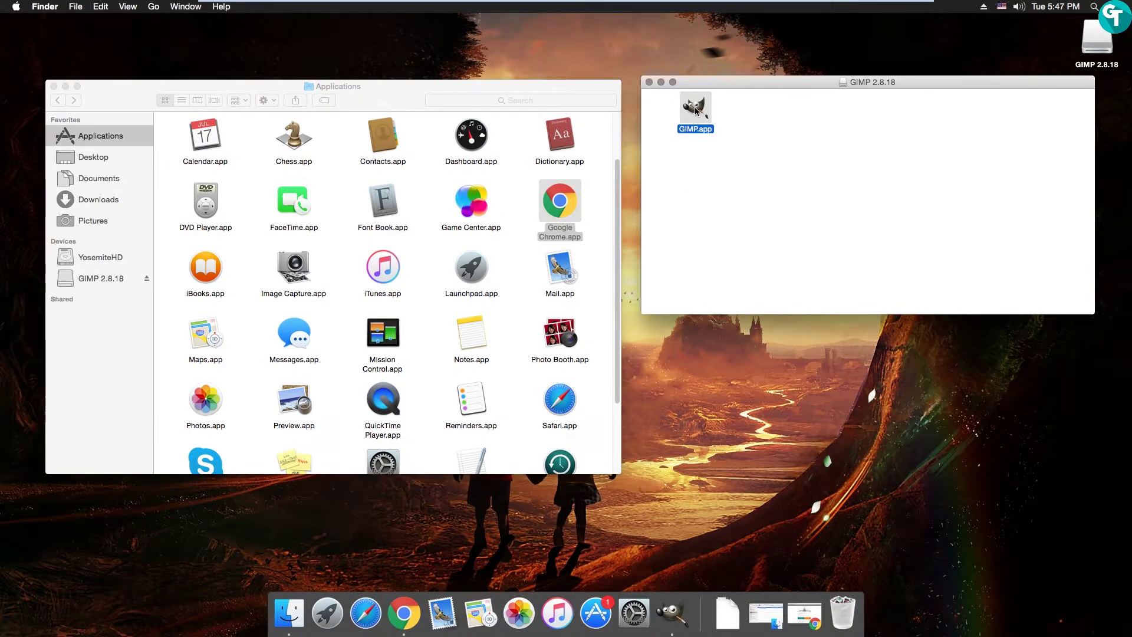
left_click_drag(695, 111, 513, 272)
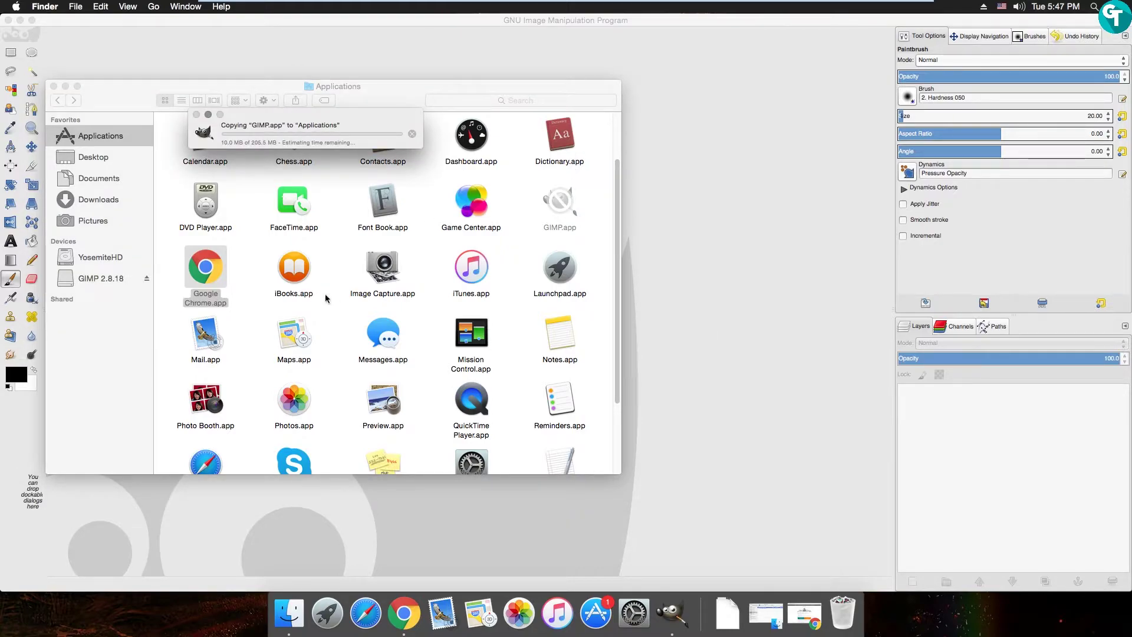
Switch to GIMP, turn off single-window mode and move the separate main window toward the middle of the screen
left_click(803, 123)
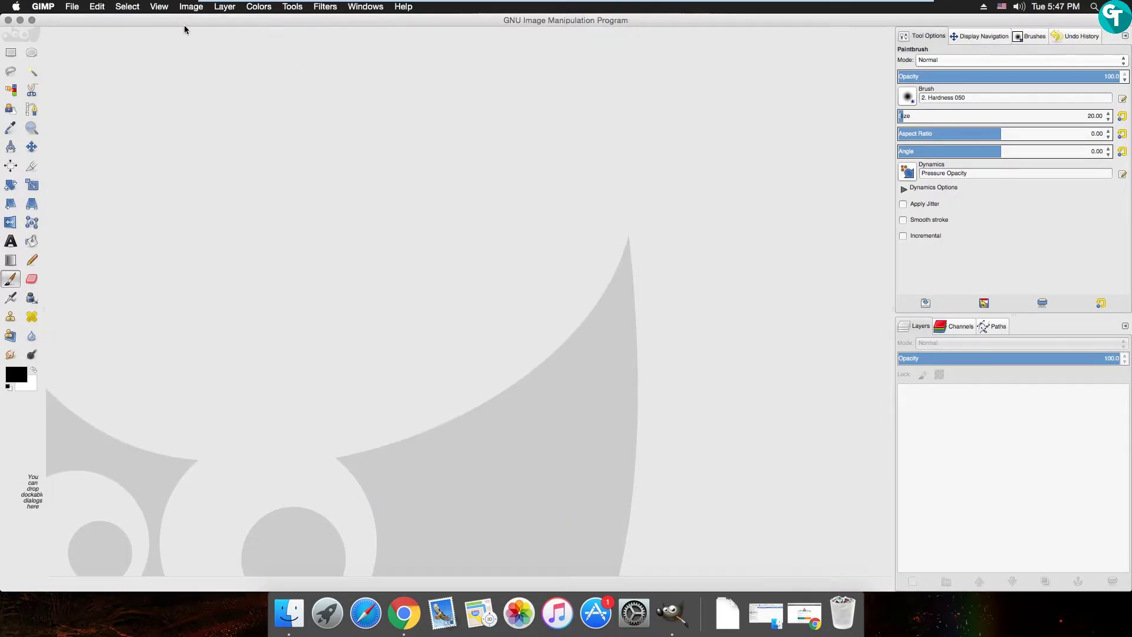
left_click(361, 11)
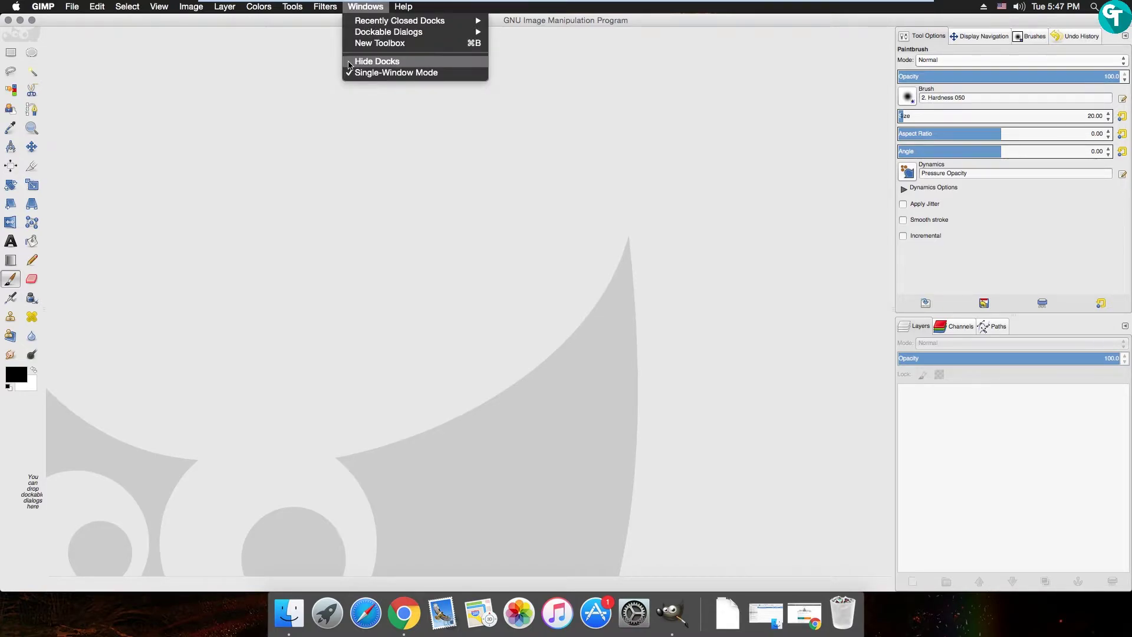
left_click(370, 76)
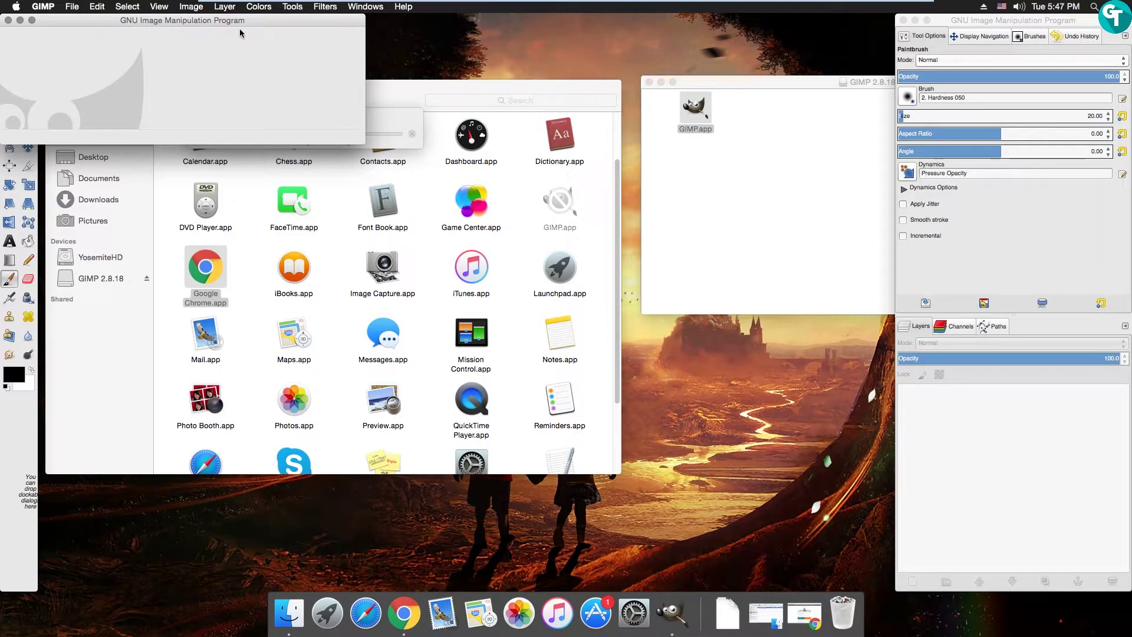
left_click_drag(243, 30, 592, 154)
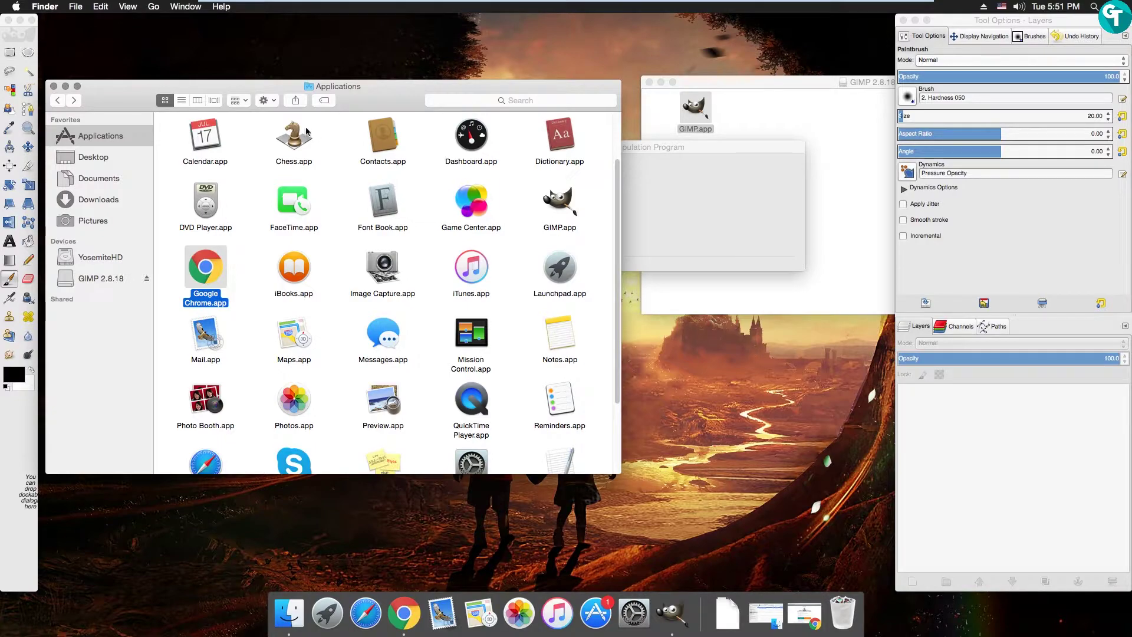
Close the GIMP 2.8.18 disk image window in Finder
double_click(716, 86)
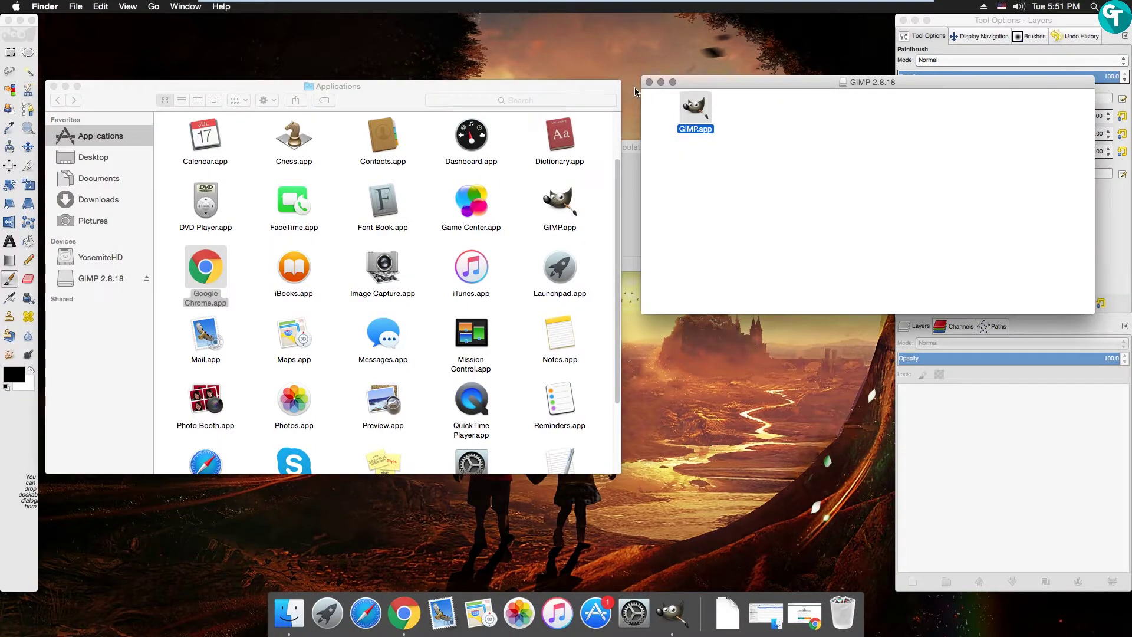
left_click(648, 82)
Bring GIMP's main window to the front and enable single-window mode
left_click_drag(663, 145, 540, 126)
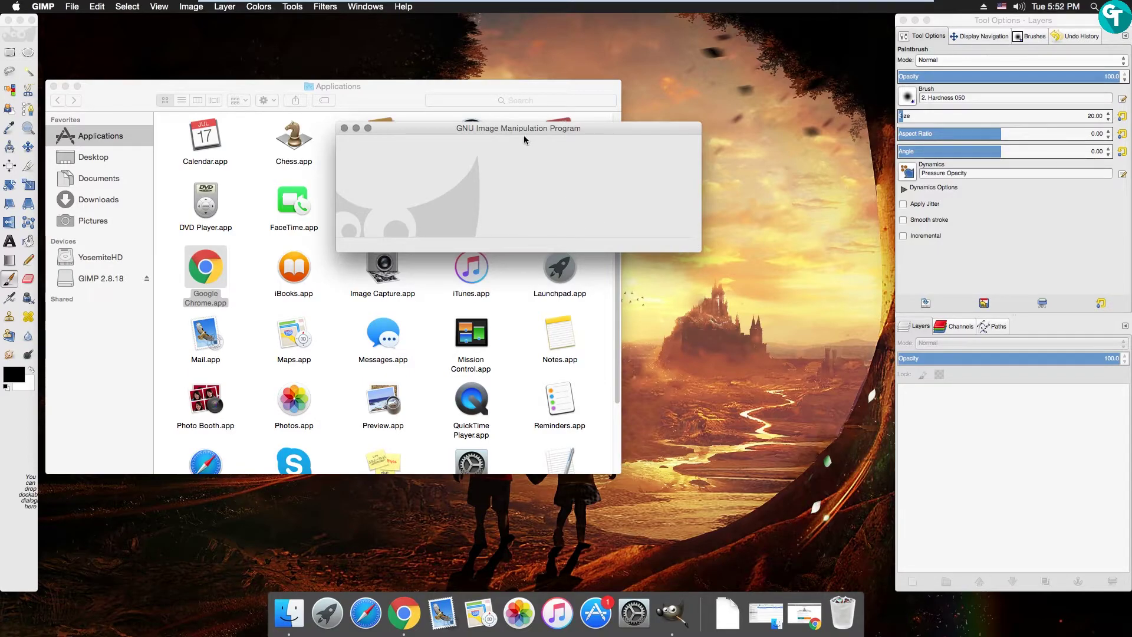
left_click(368, 7)
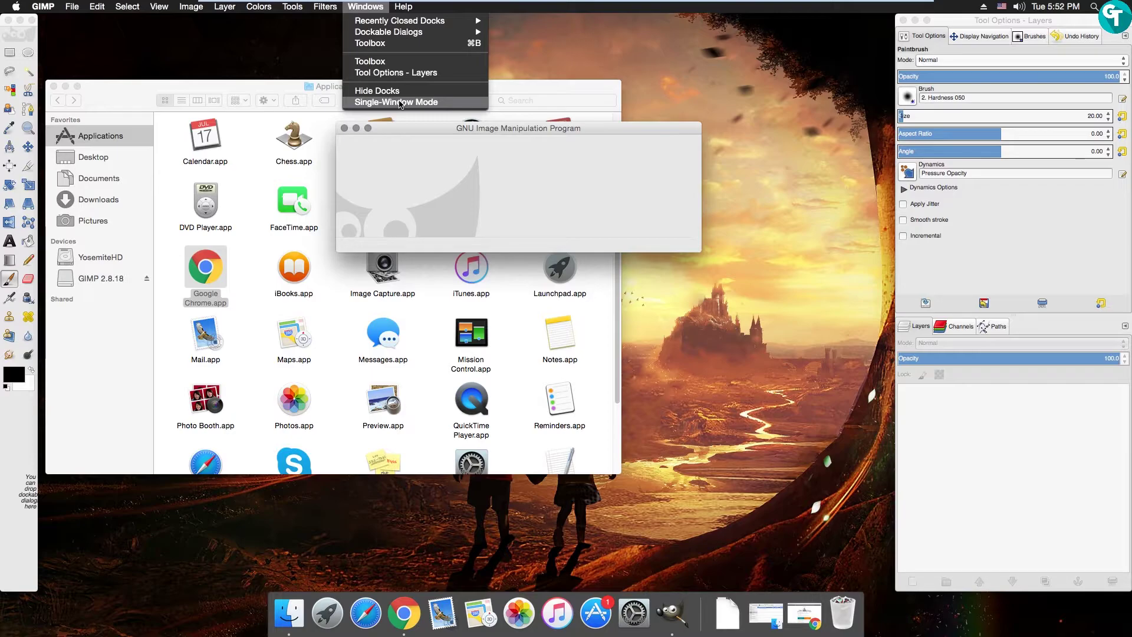
left_click(399, 102)
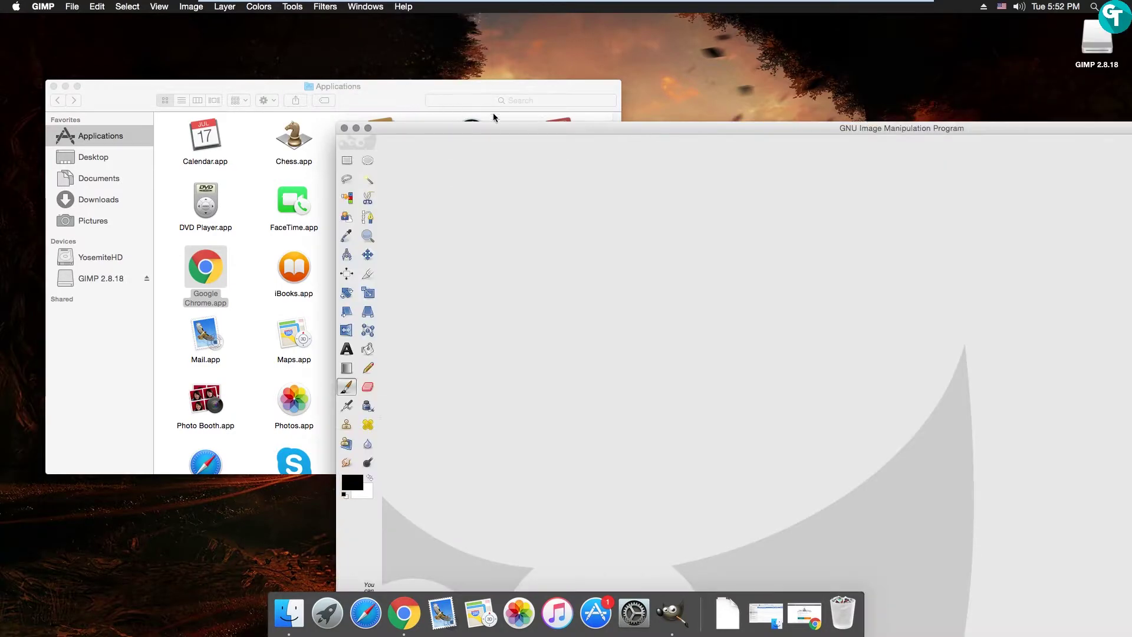
Reposition GIMP's main window and enlarge it so that it fills the desktop
left_click_drag(698, 126, 337, 40)
left_click(23, 34)
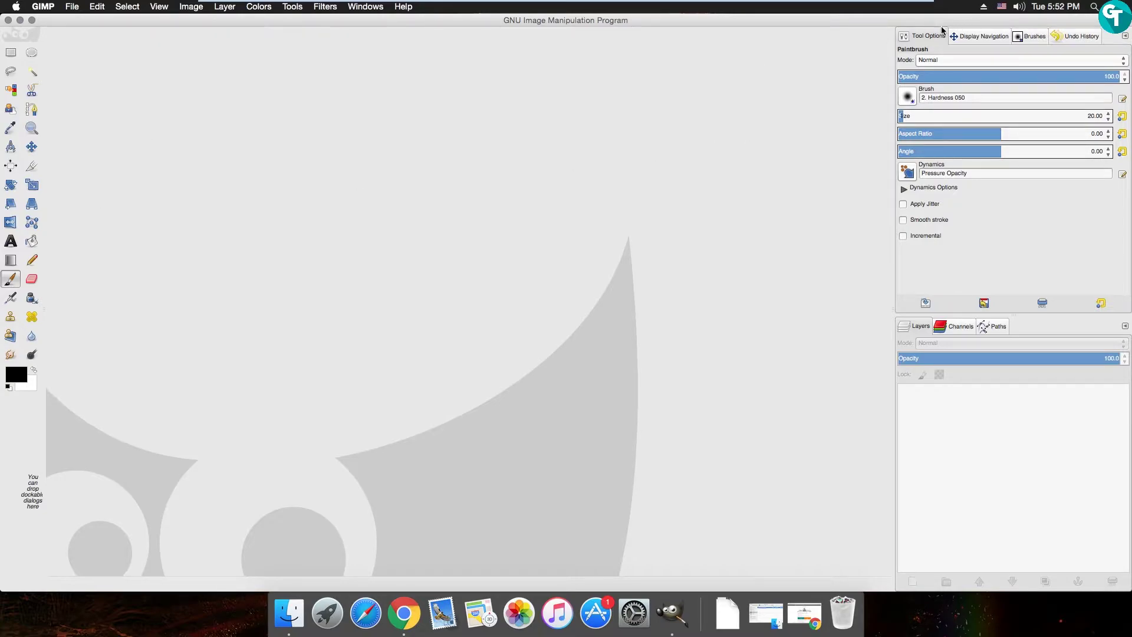
Dock Tool Options beneath the toolbox, and move the Layers and Channels dialogs into the upper dock group beside Display Navigation
left_click_drag(939, 36, 12, 423)
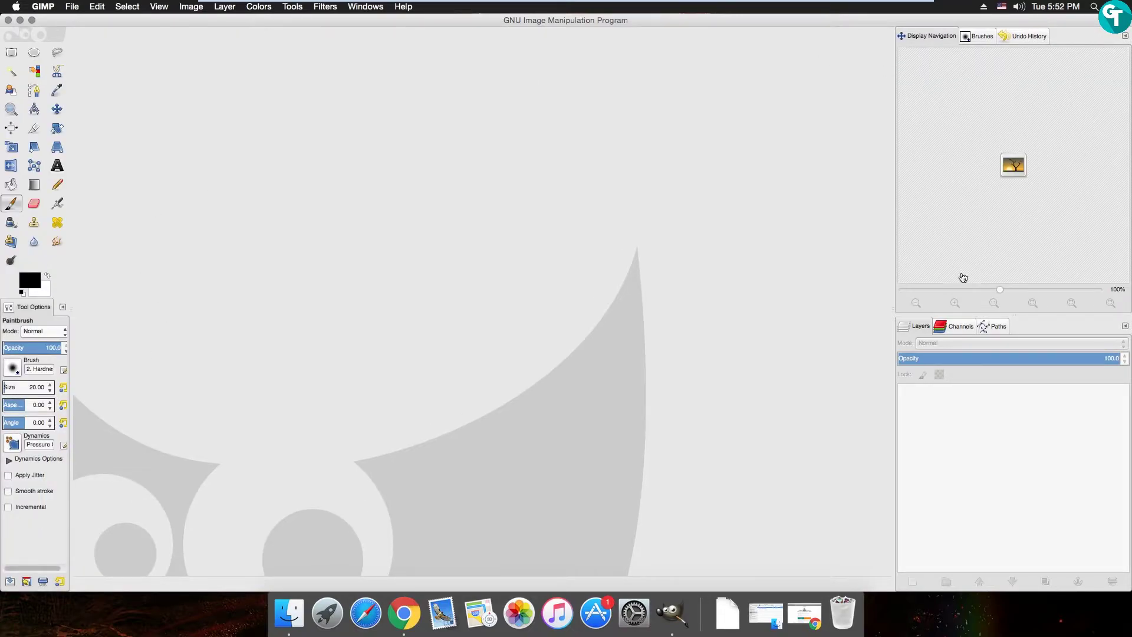
left_click_drag(904, 335, 929, 37)
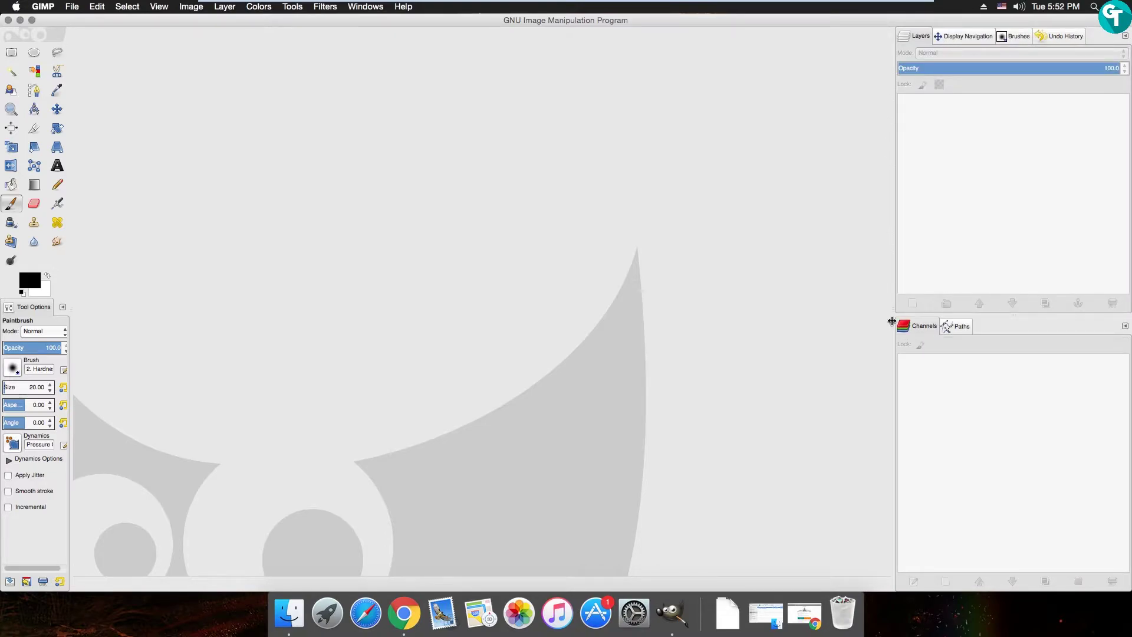
left_click_drag(909, 326, 960, 38)
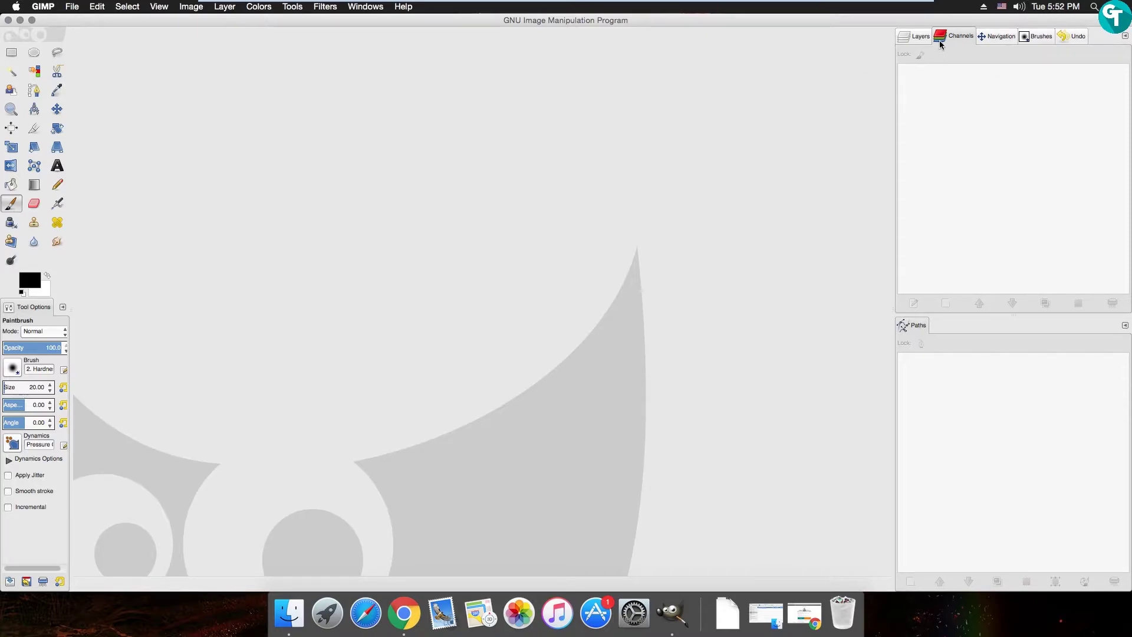
Return the Channels and Layers dialogs to the lower dock group with Paths, ordered Layers, Channels, Paths
mouse_move(971, 37)
left_mouse_down()
mouse_move(927, 298)
mouse_move(913, 321)
left_mouse_up()
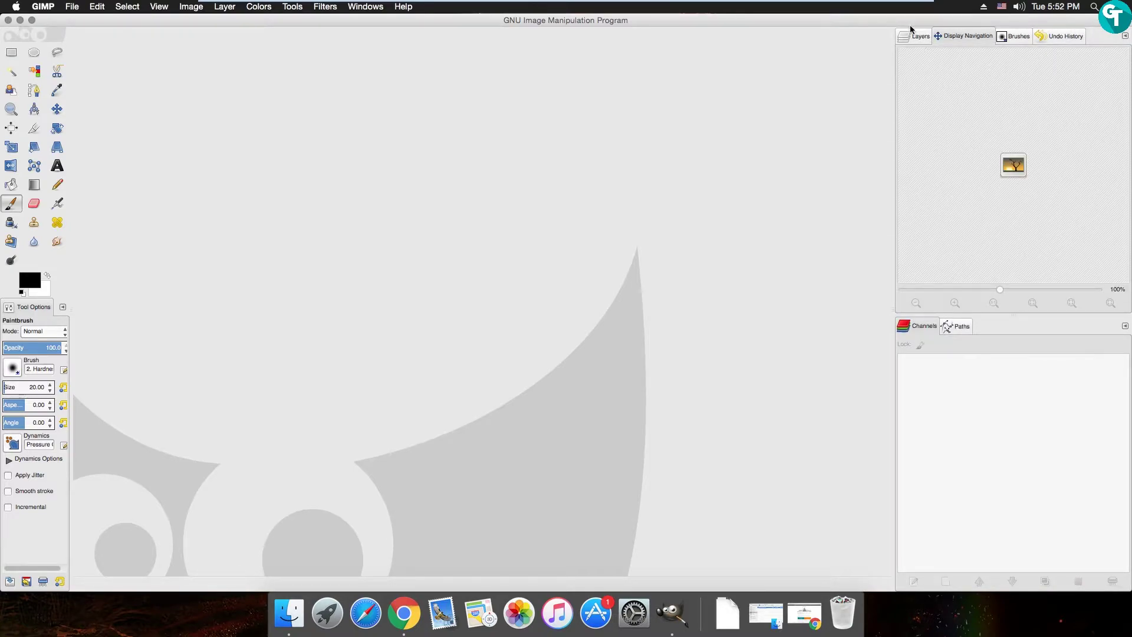
left_click_drag(915, 40, 903, 332)
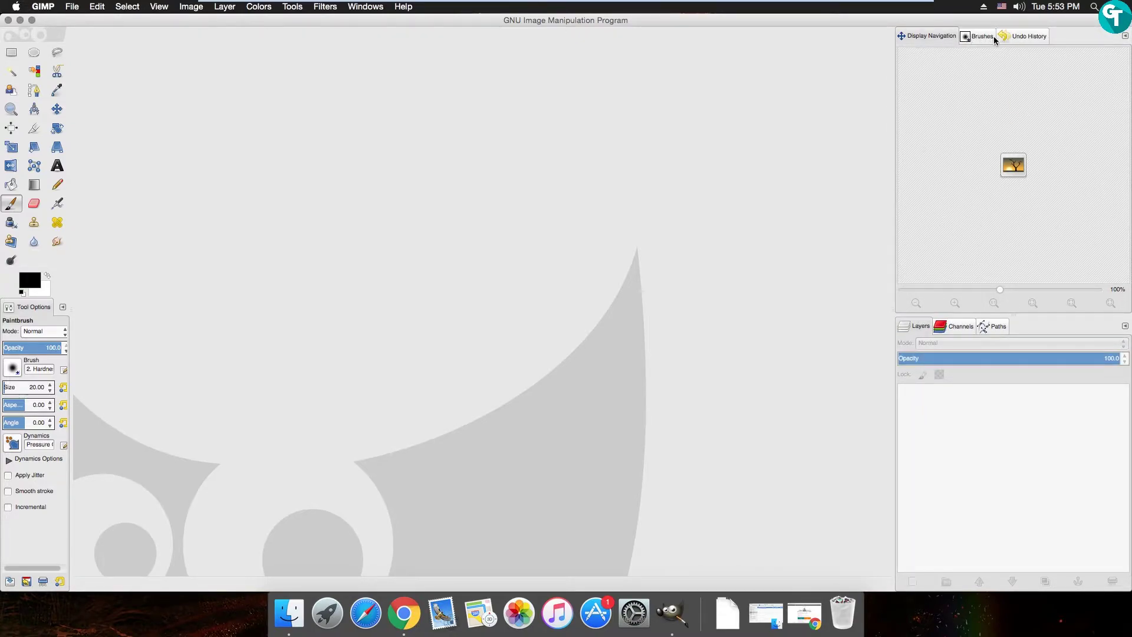
Look through the Brushes, Undo History and Display Navigation dialogs in the upper dock group
left_click(975, 38)
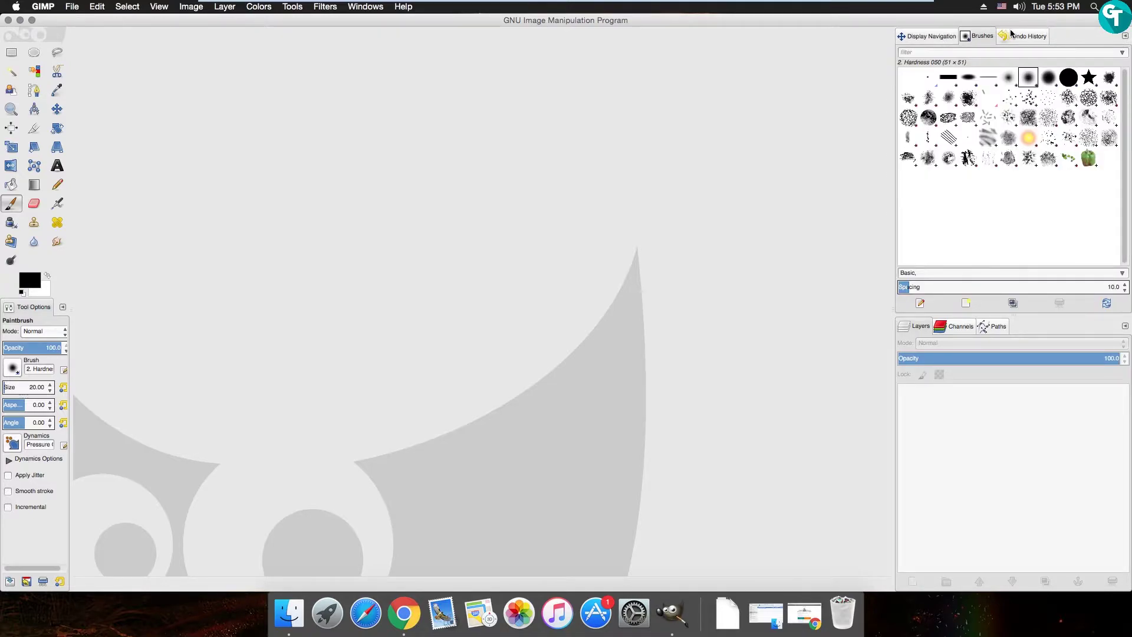
left_click_drag(975, 39, 985, 41)
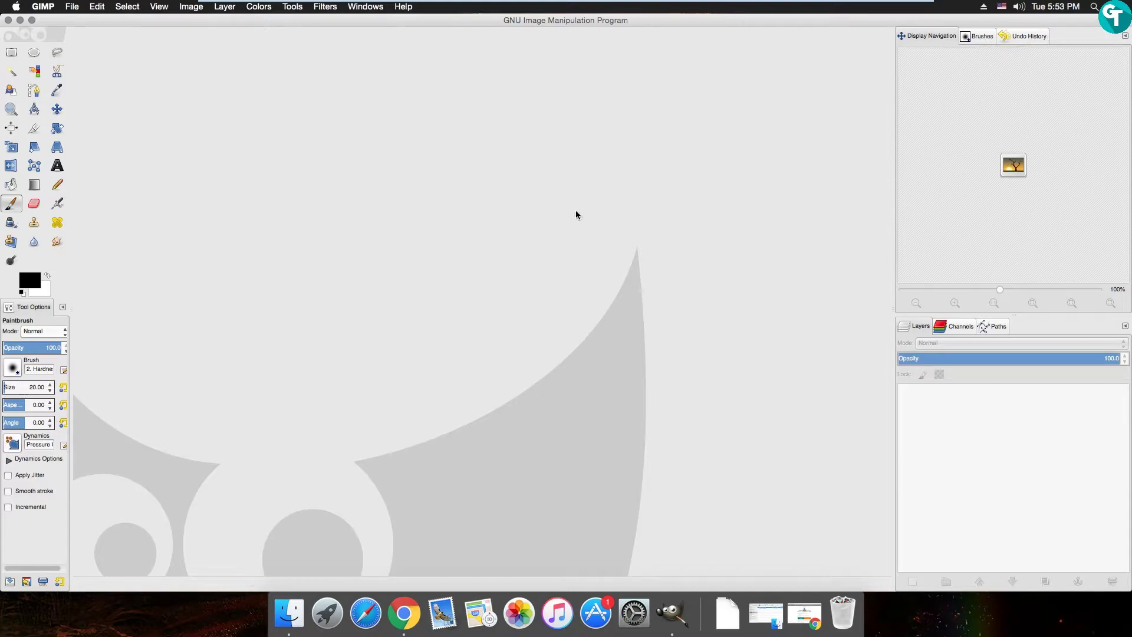
left_click(971, 37)
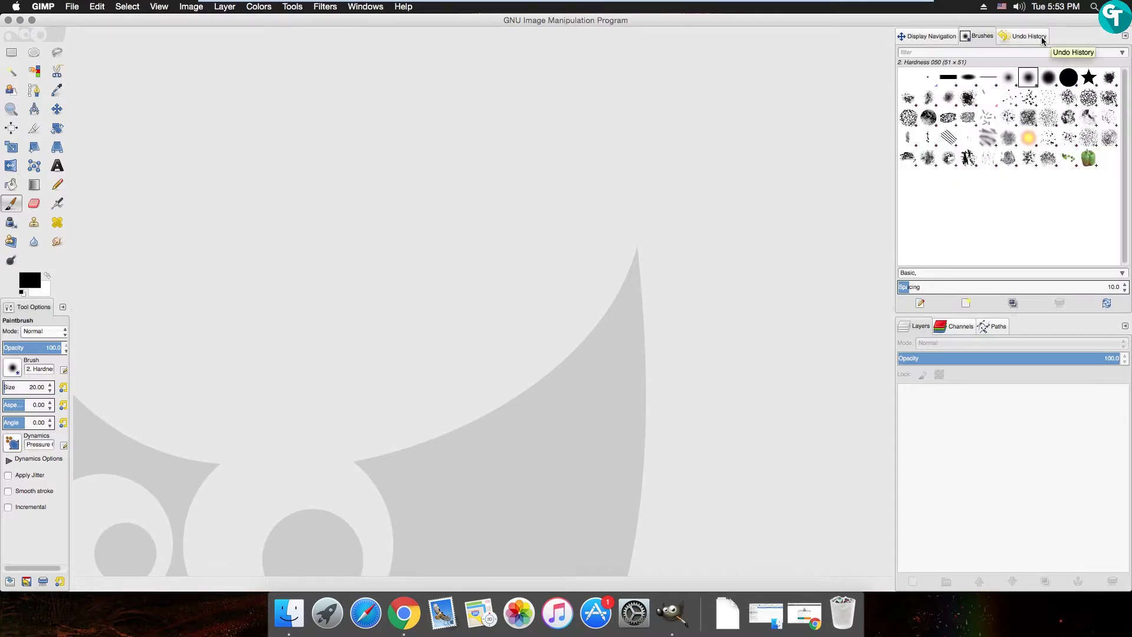
left_click(1009, 35)
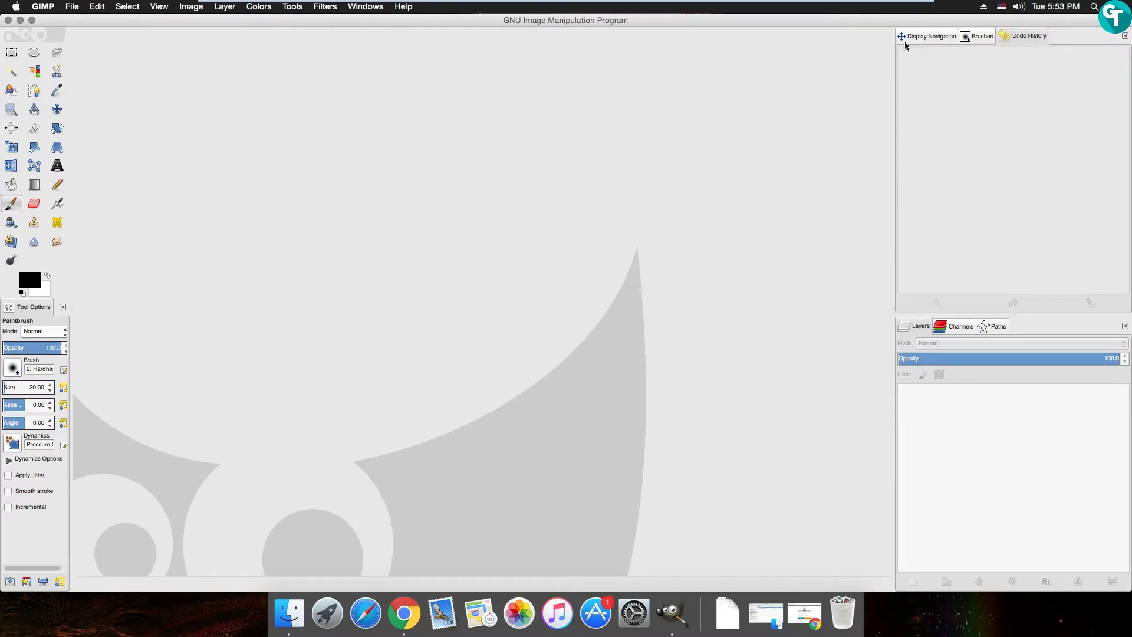
left_click(919, 36)
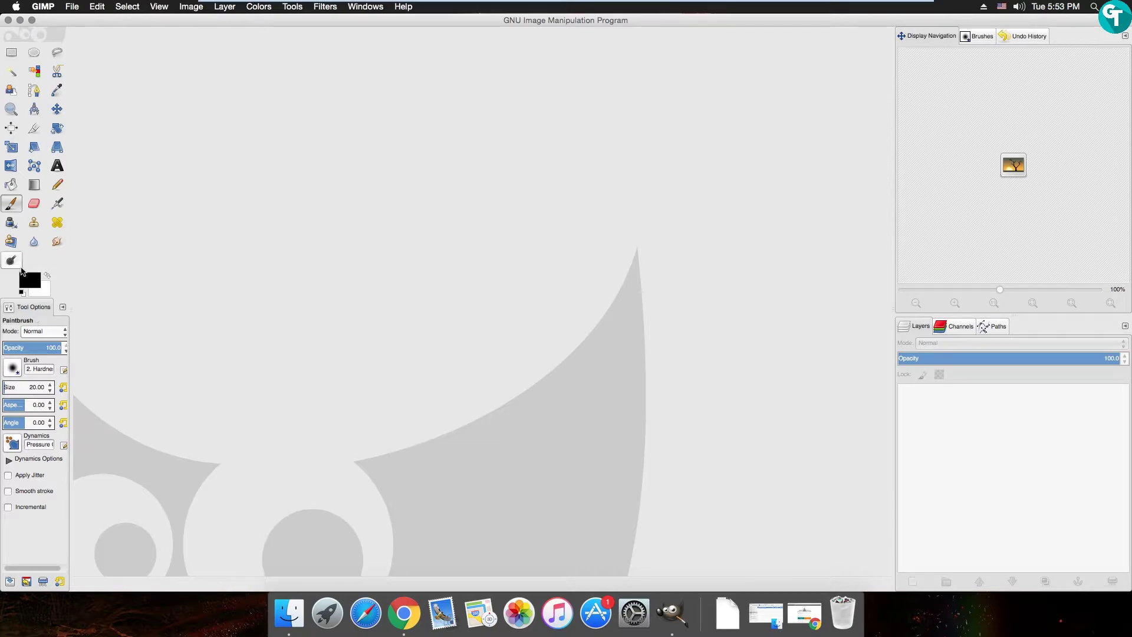
Move Tool Options back to the front of the upper dock group, show it, and narrow the toolbox to two columns
left_click_drag(21, 313, 83, 317)
left_click_drag(658, 272, 956, 310)
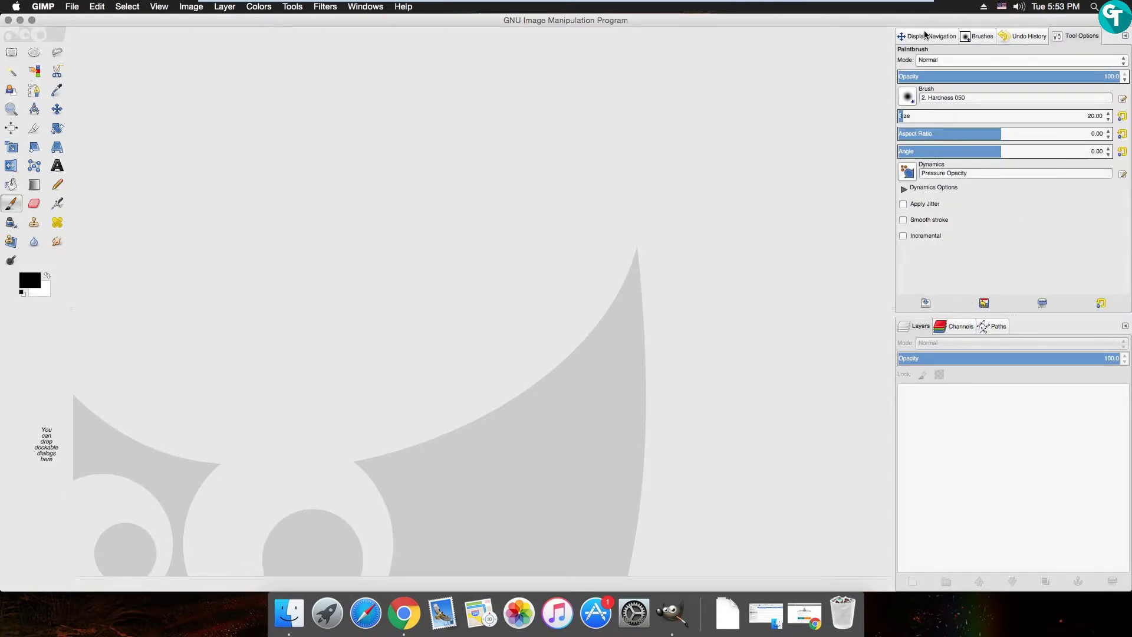
left_click_drag(1095, 38, 918, 44)
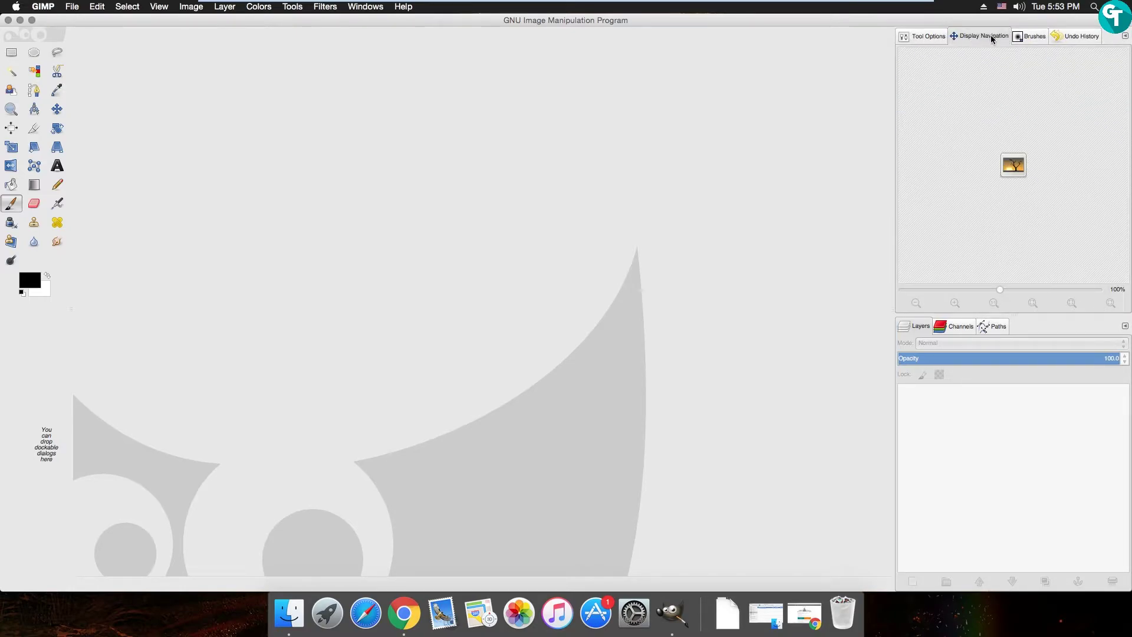
left_click(917, 42)
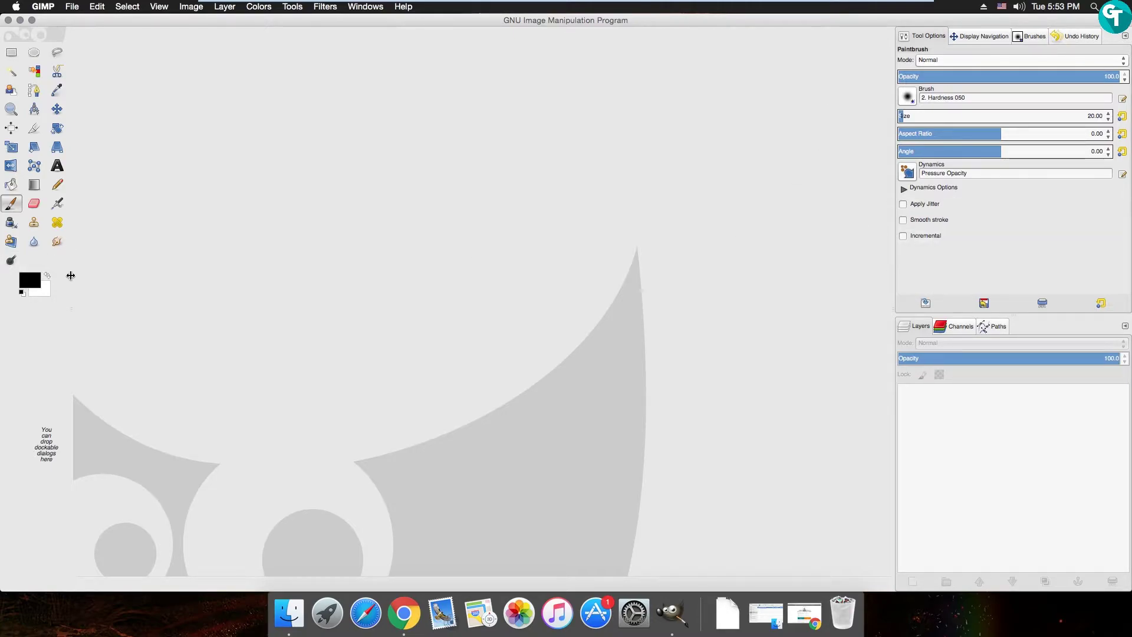
left_click_drag(70, 275, 46, 275)
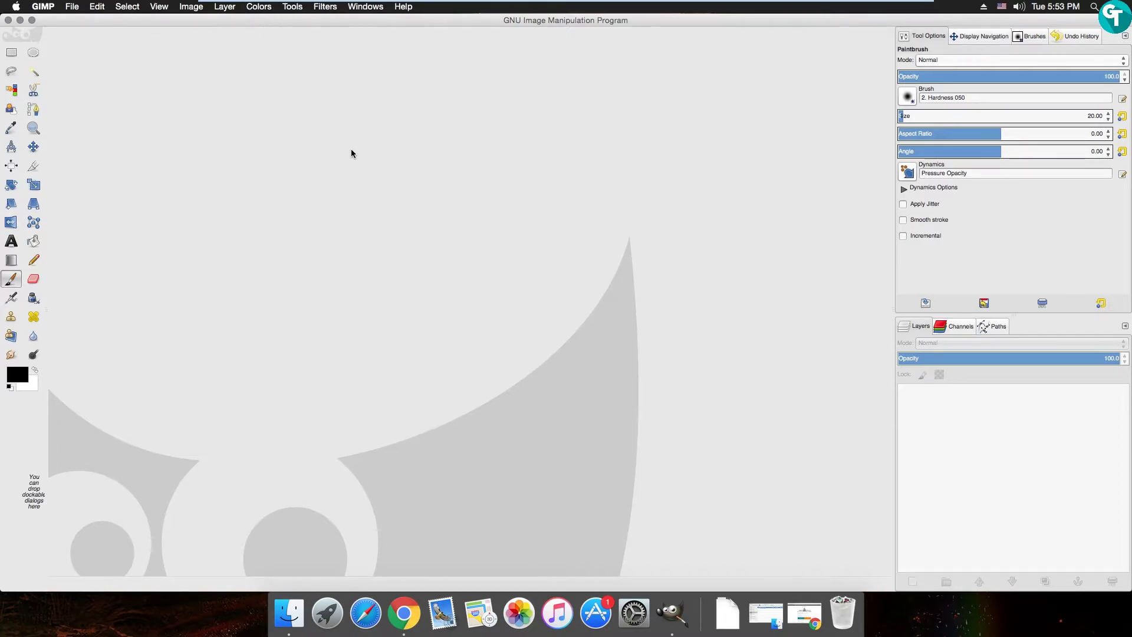
Examine the Interface settings in GIMP's Preferences, including the default layer and channel preview size, and cancel the dialog
left_click(35, 4)
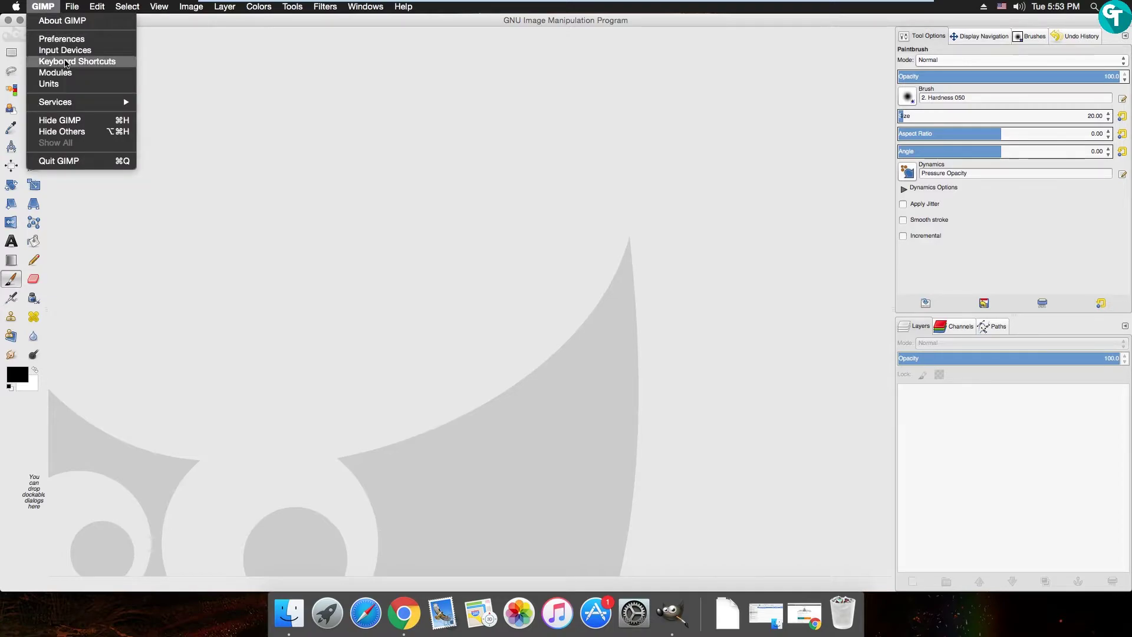
left_click(68, 39)
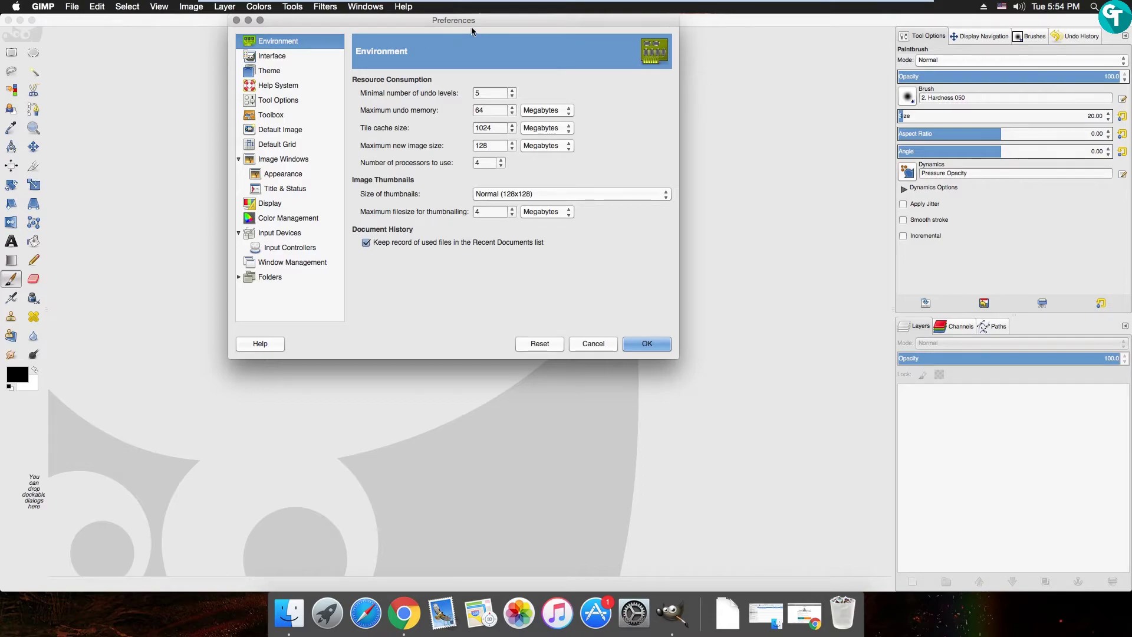
left_click_drag(458, 21, 528, 87)
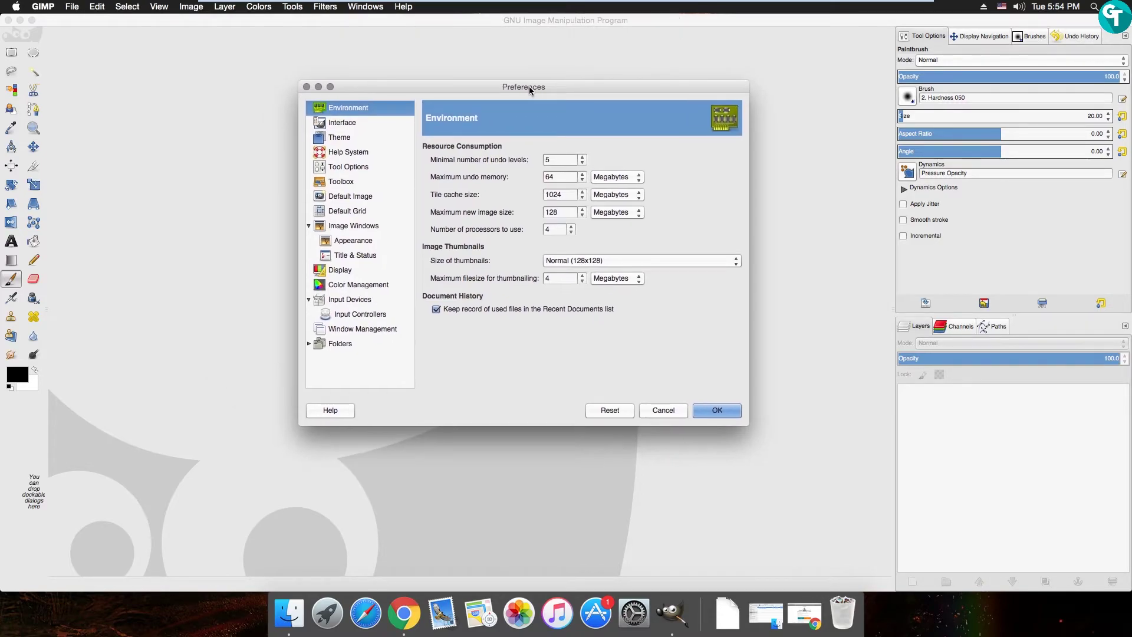
left_click(337, 125)
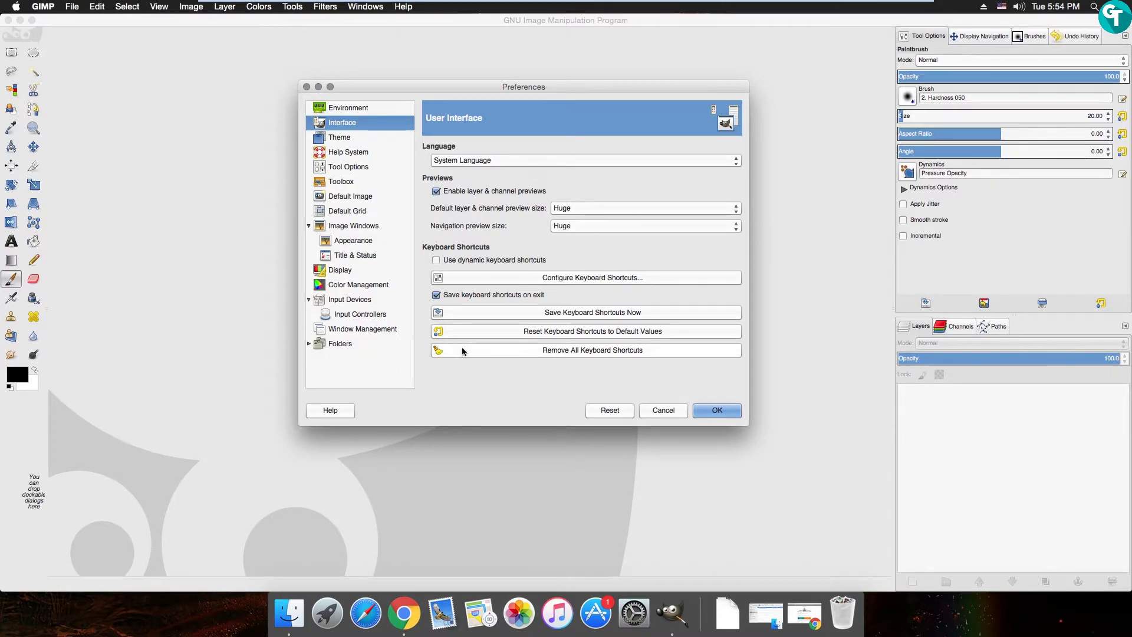
left_click(575, 207)
left_click(576, 207)
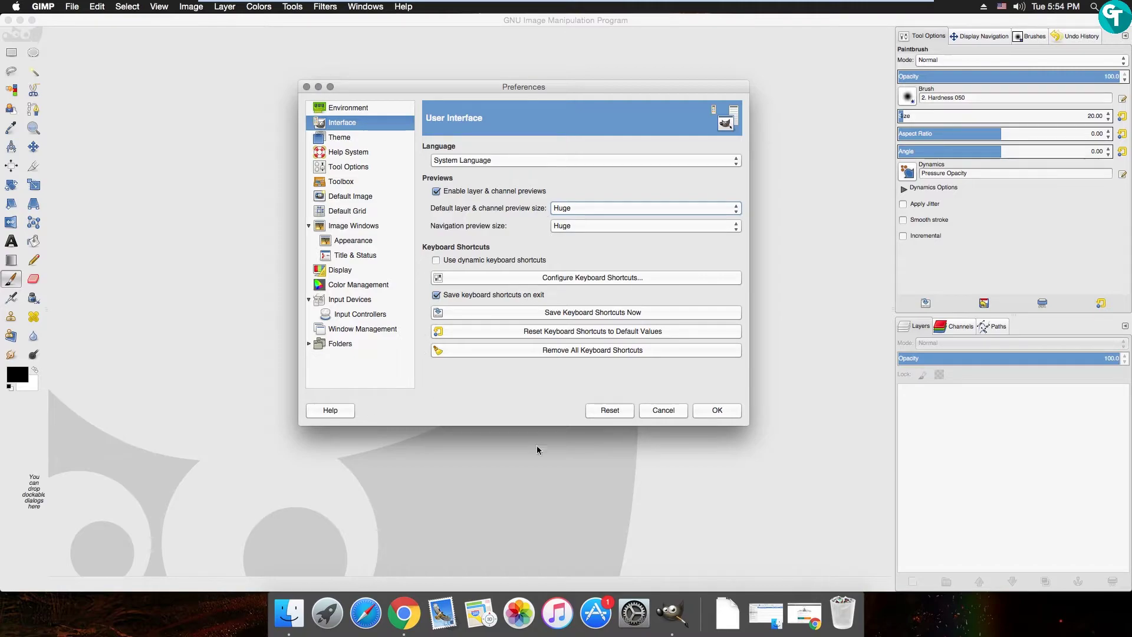
left_click(676, 410)
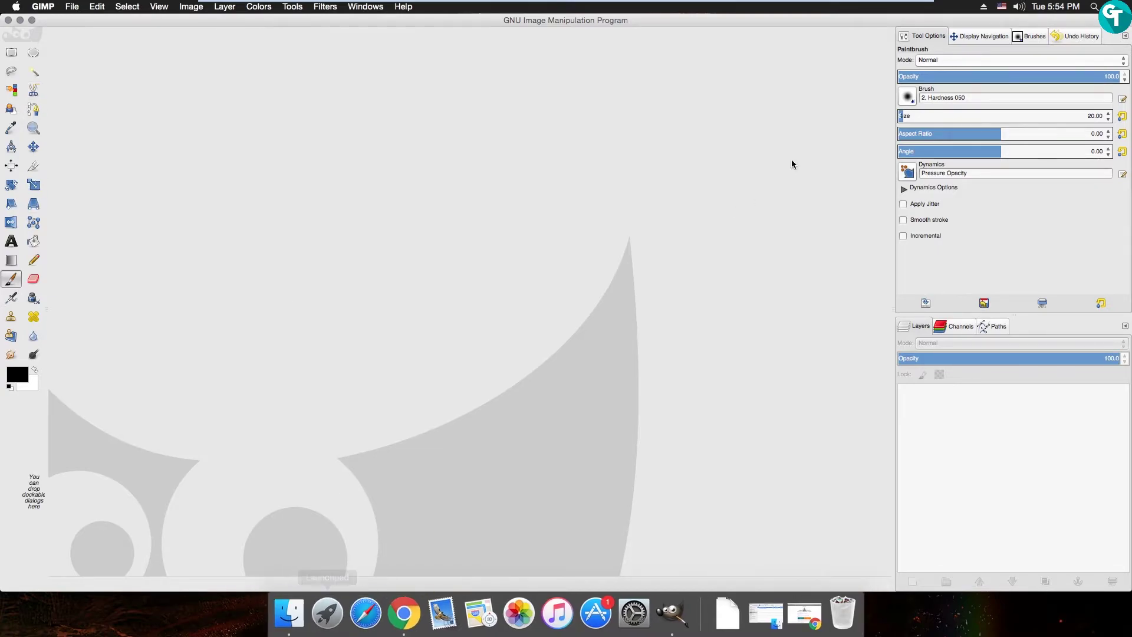
Minimize GIMP, extract gimp-cc-themes-master.zip in the Downloads folder, and expand the extracted gimp-cc-themes-master folder
left_click(20, 20)
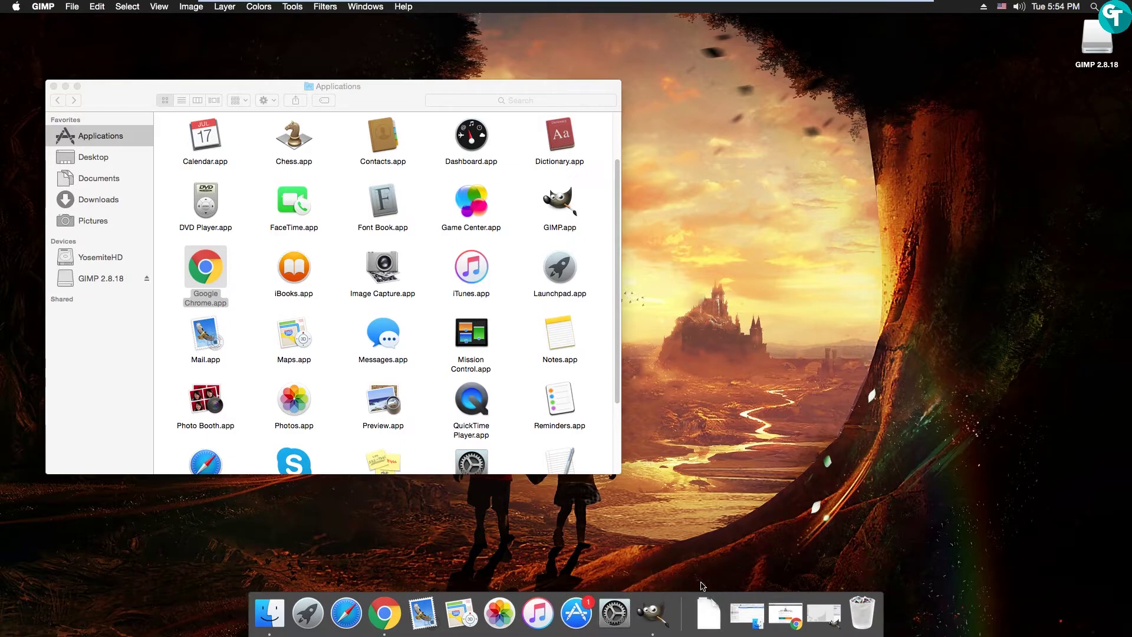
left_click(701, 625)
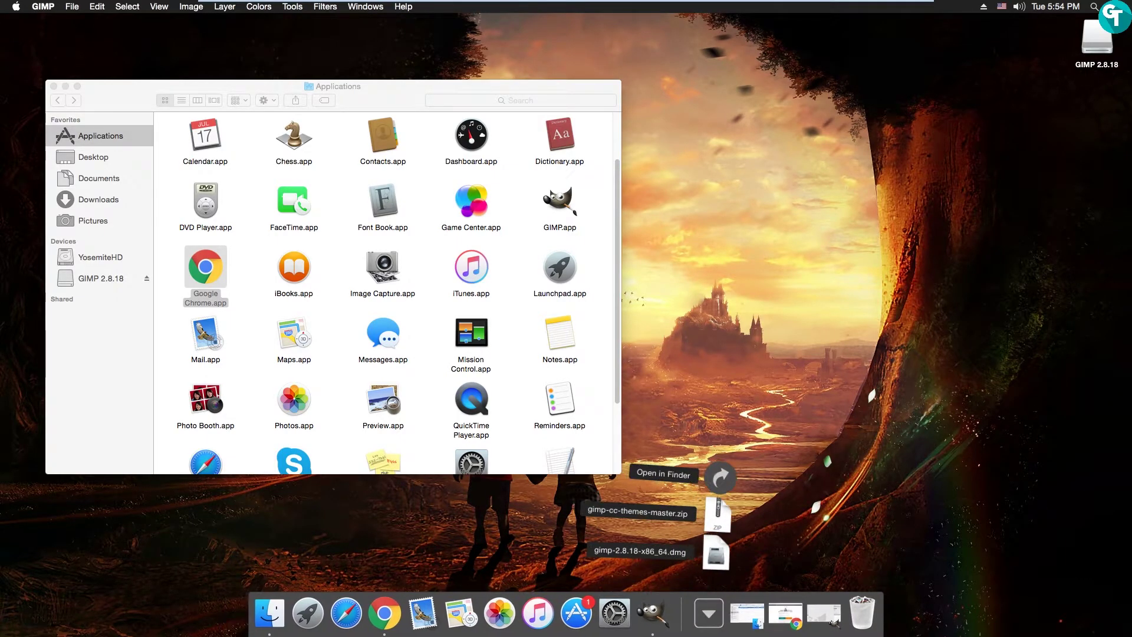
left_click(727, 489)
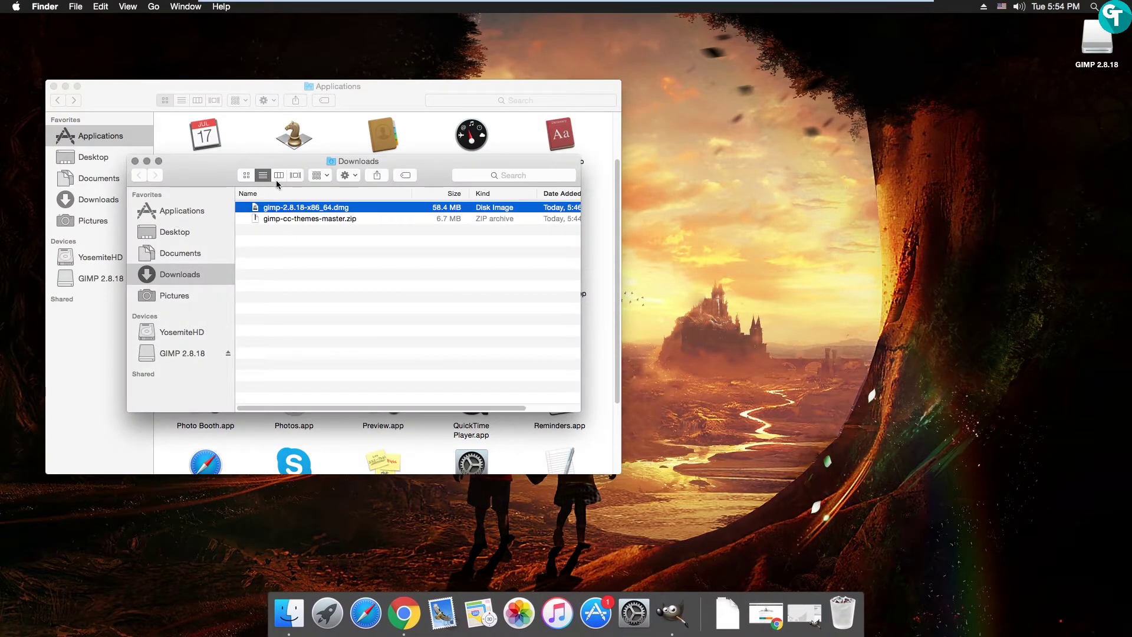
double_click(293, 220)
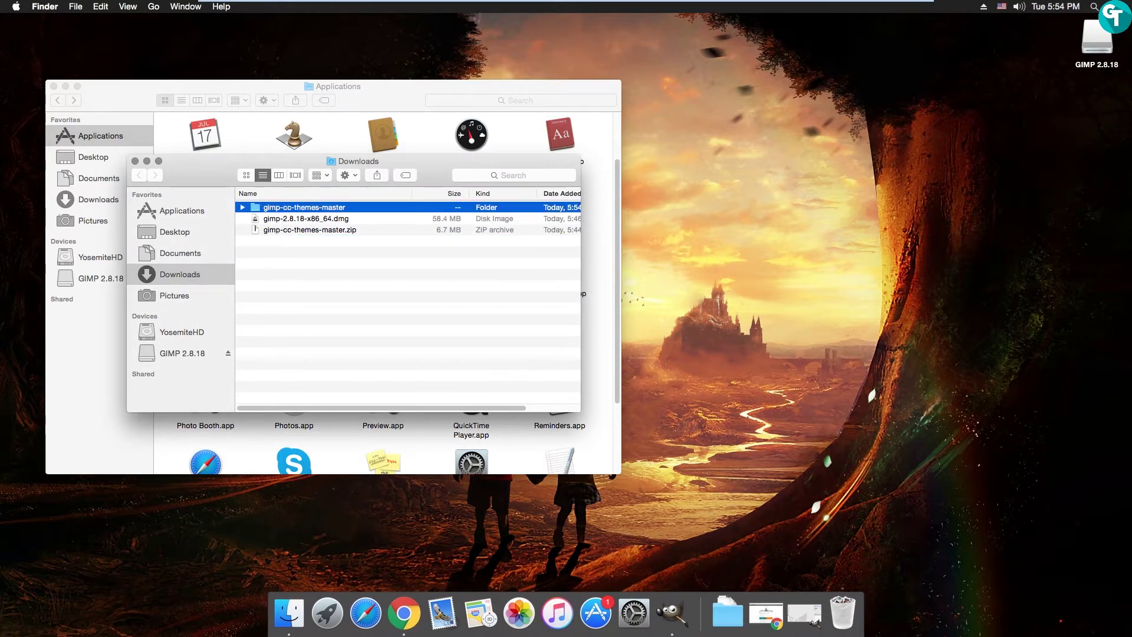
left_click(241, 208)
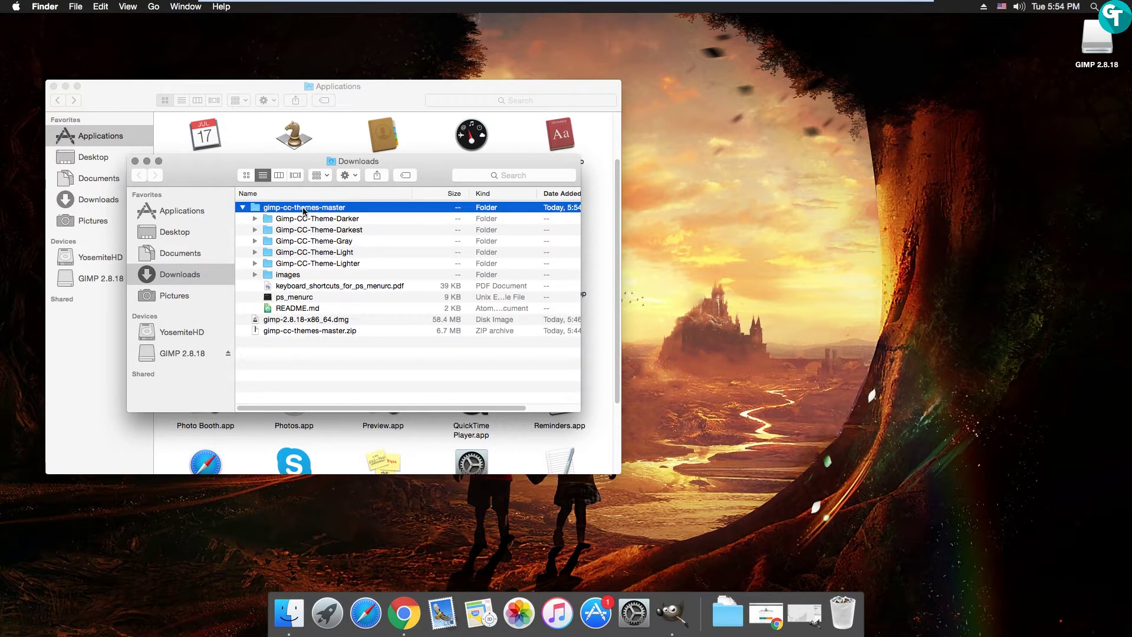
Copy the five Gimp-CC-Theme folders, from Darker to Lighter, and minimize the Downloads window
left_click(302, 265)
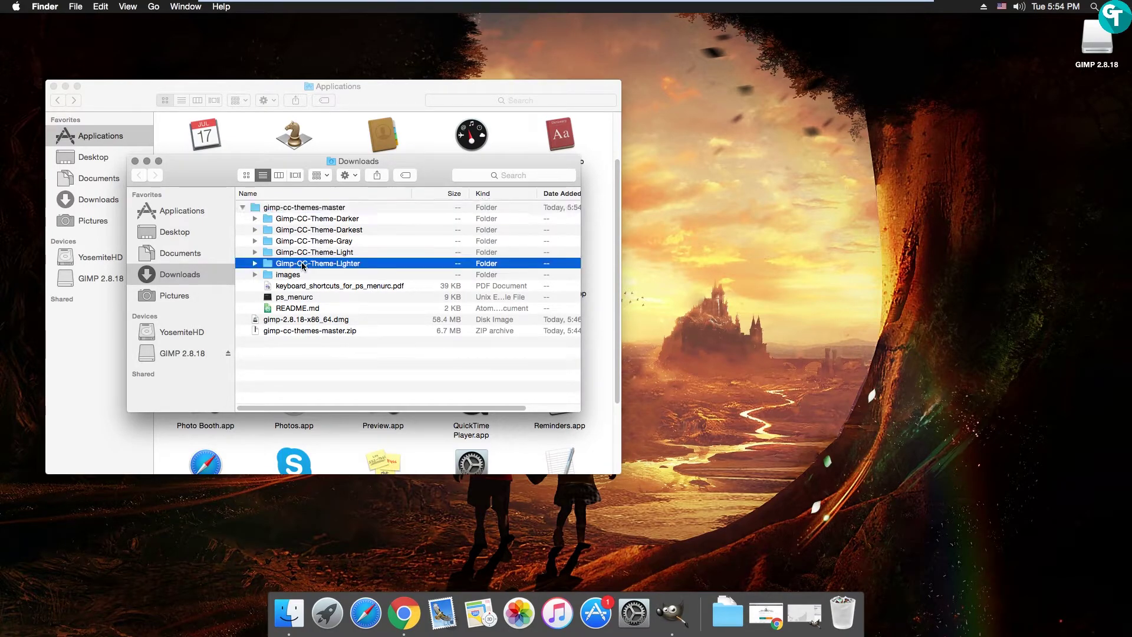
left_click(289, 221, "shift")
right_click(288, 221)
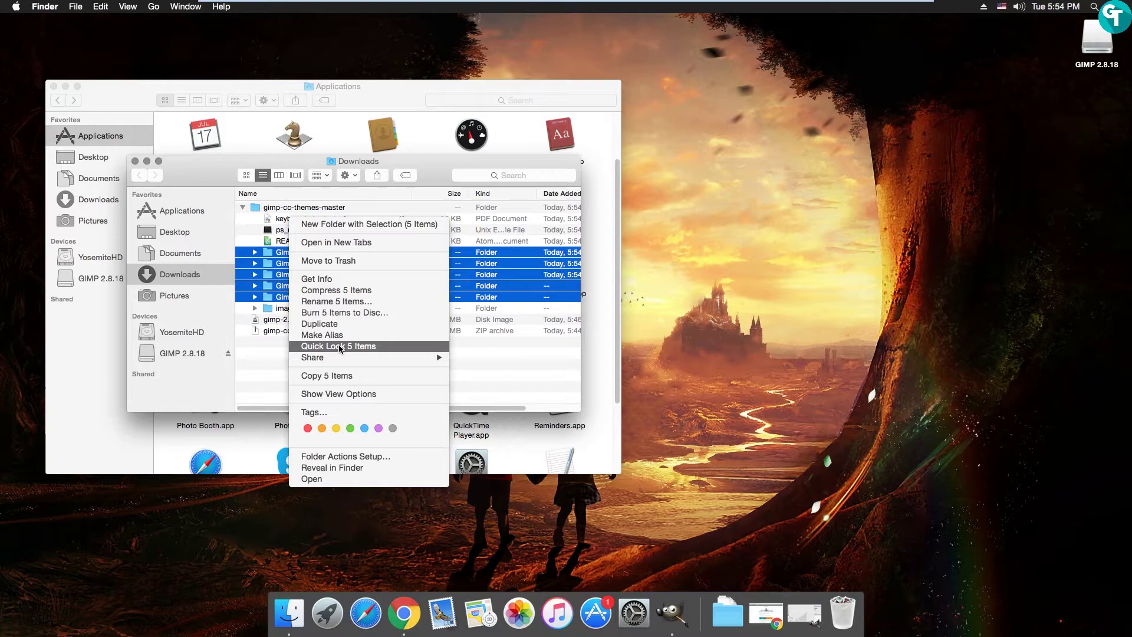
left_click(350, 375)
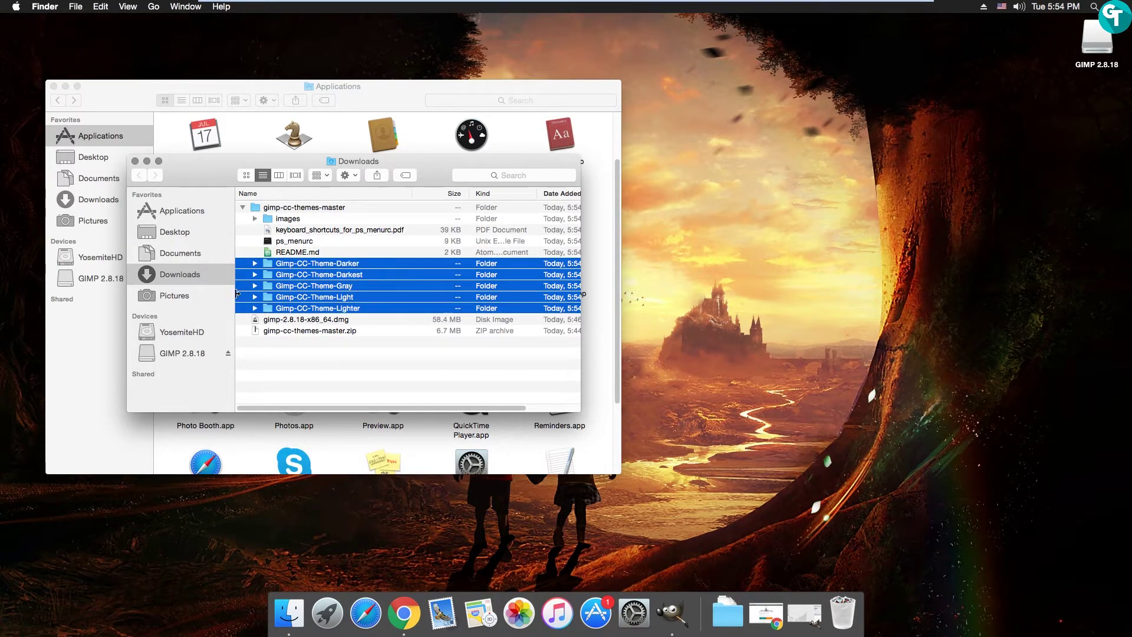
left_click(146, 161)
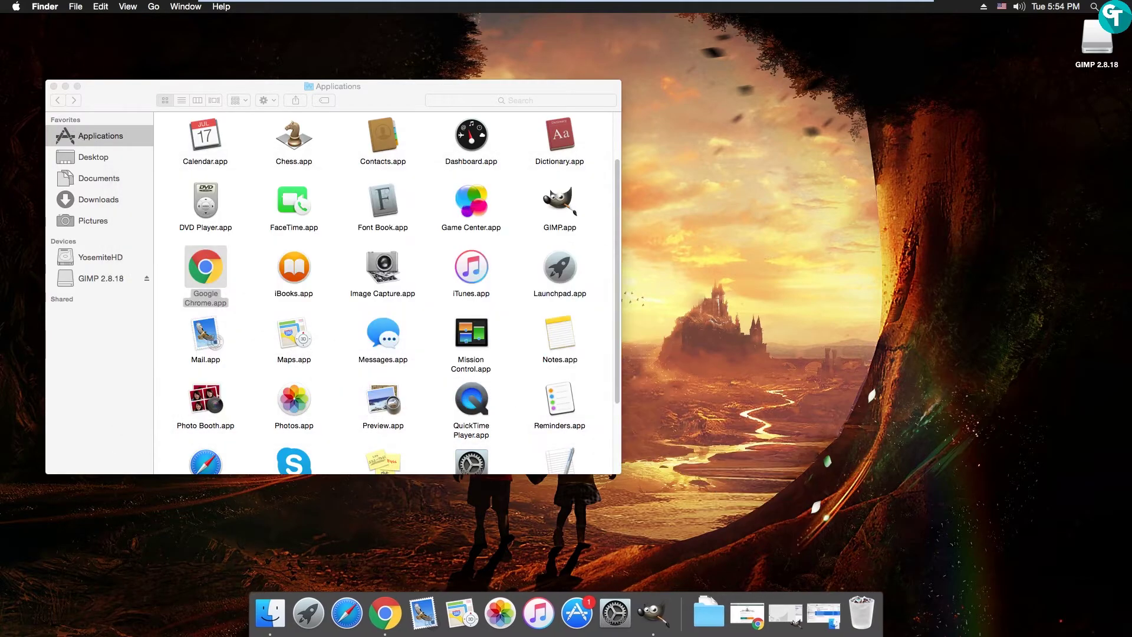
Show the package contents of GIMP.app in the Applications folder and open its Contents/Resources folder
left_click(558, 207)
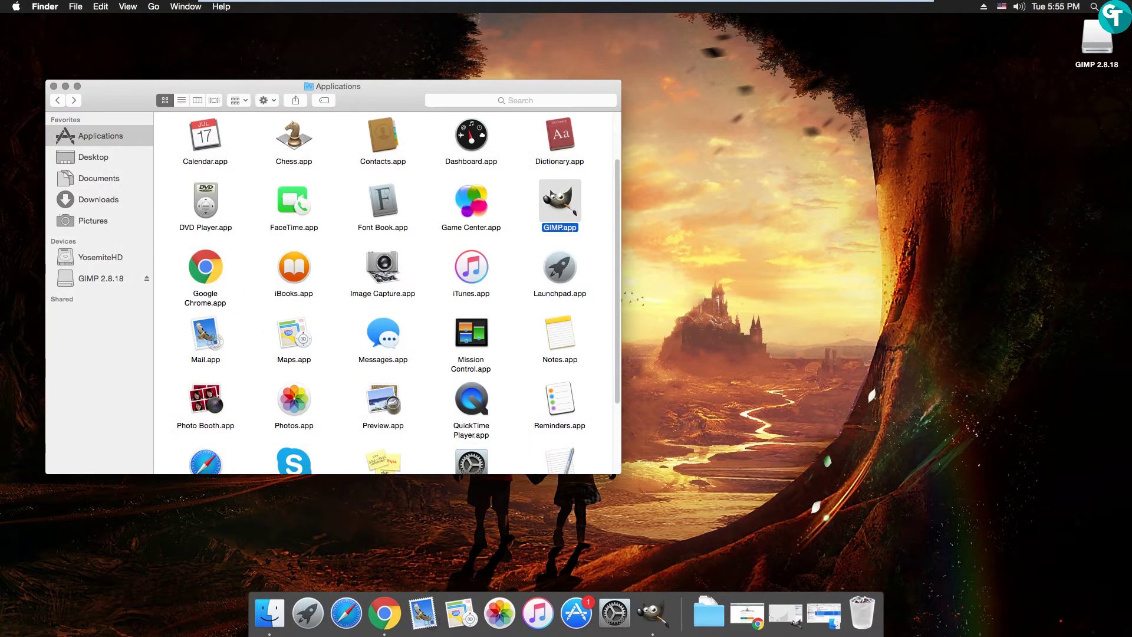
right_click(559, 208)
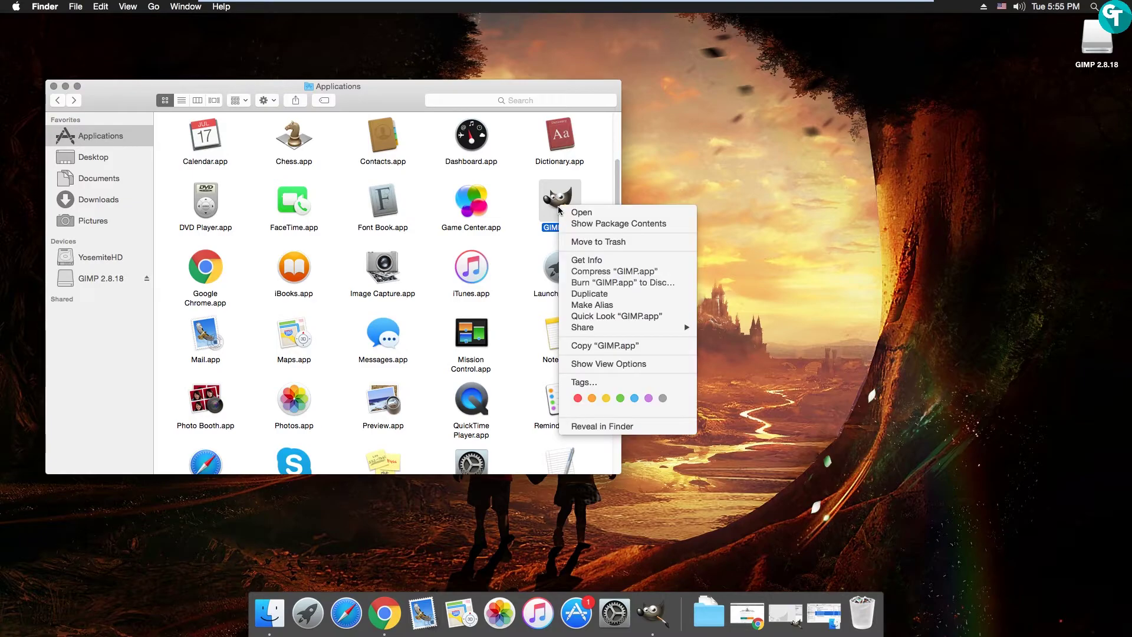
left_click(607, 223)
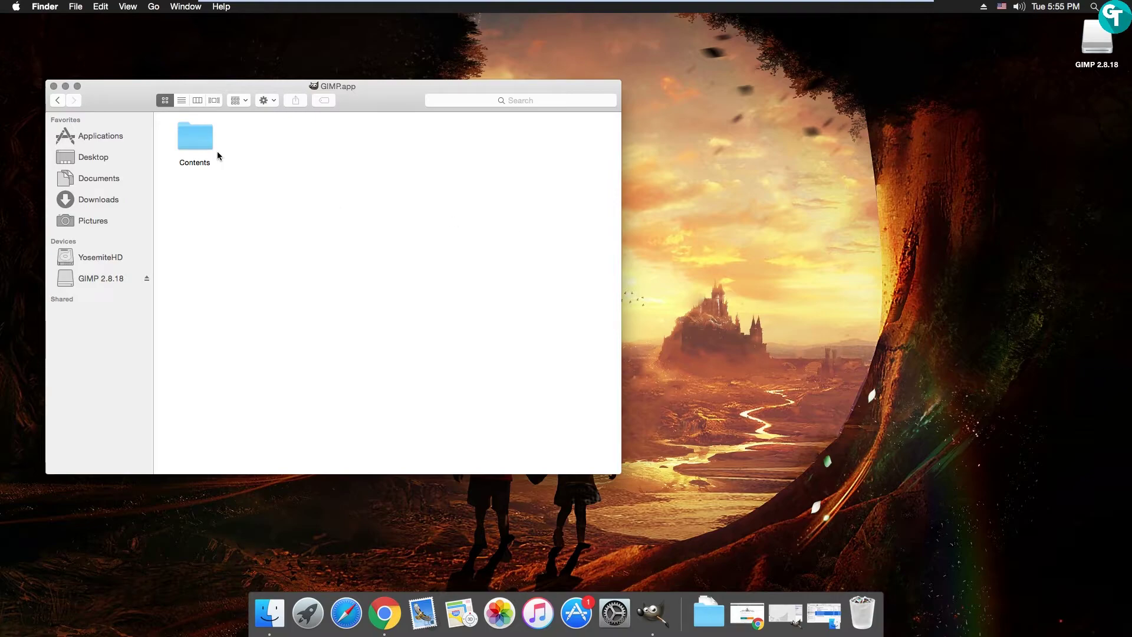
double_click(201, 148)
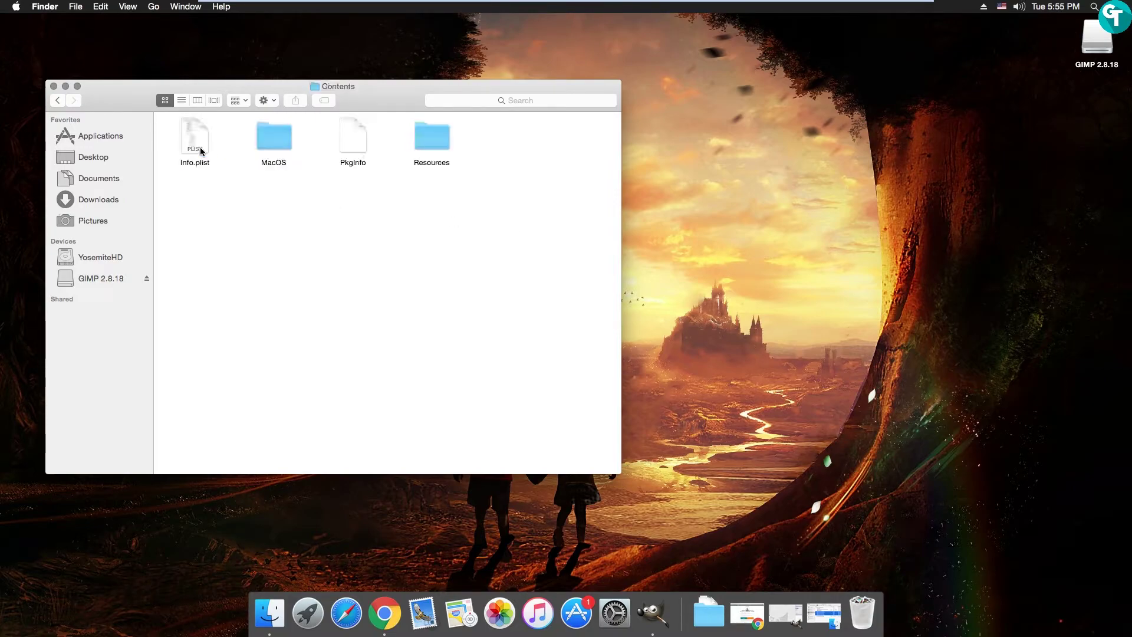
double_click(442, 132)
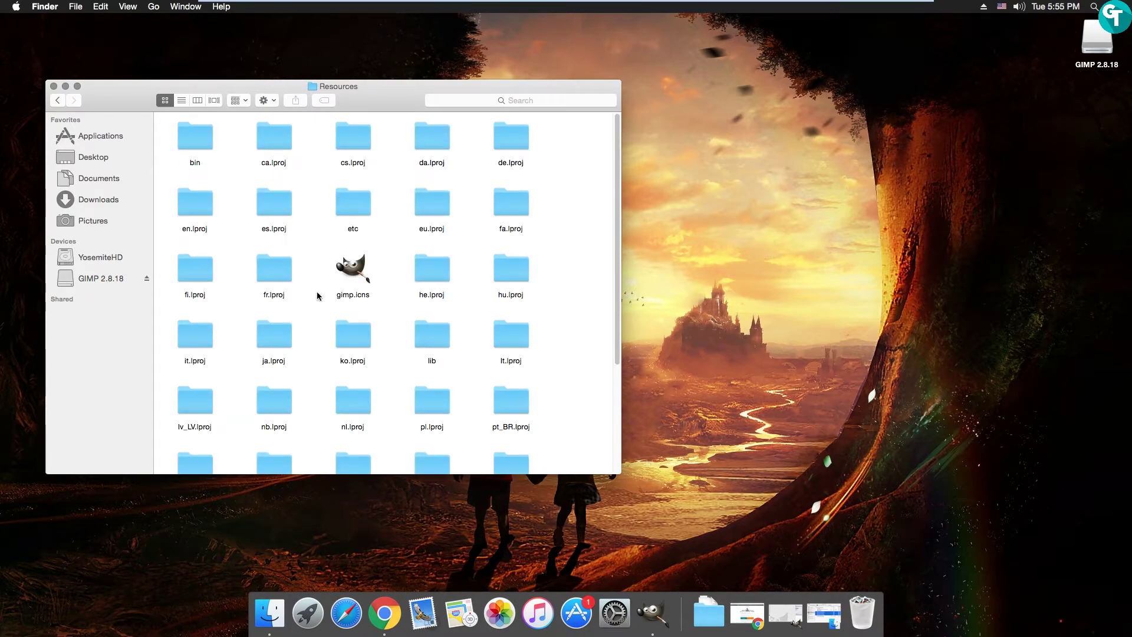
Open the share/gimp/2.0/themes folder inside the GIMP package's Resources folder
scroll(317, 295, "down", 5)
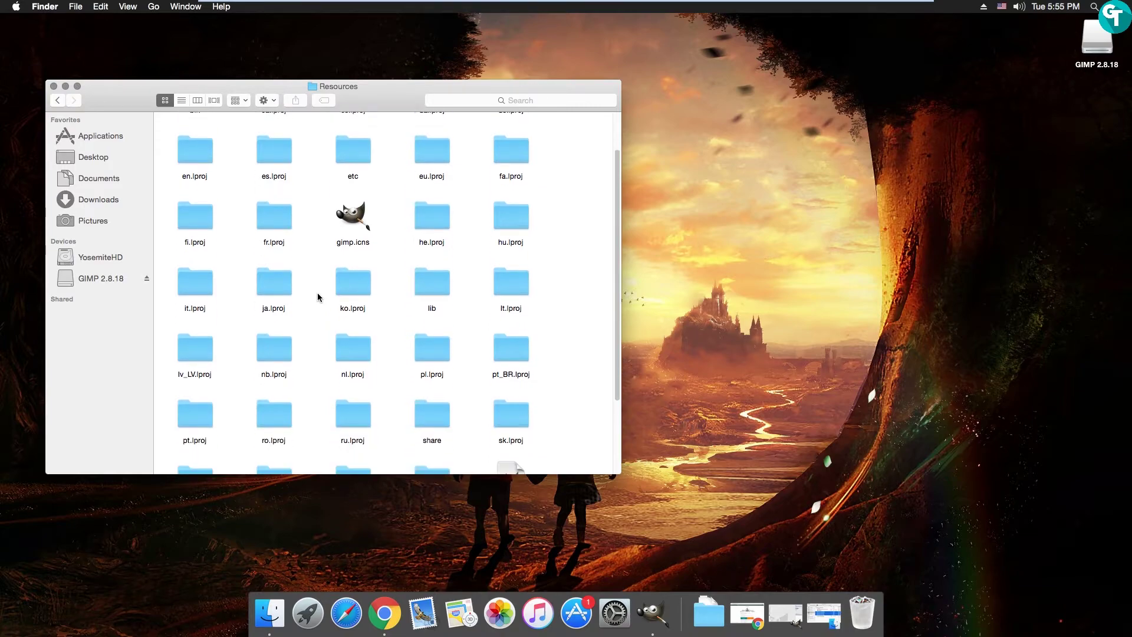
double_click(441, 321)
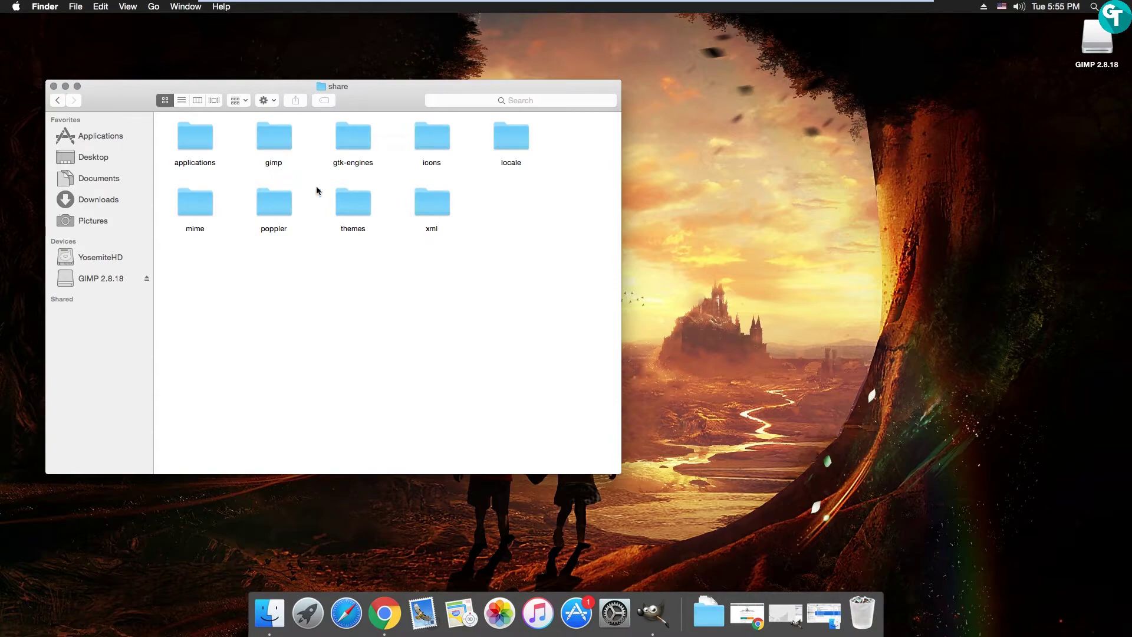
double_click(286, 145)
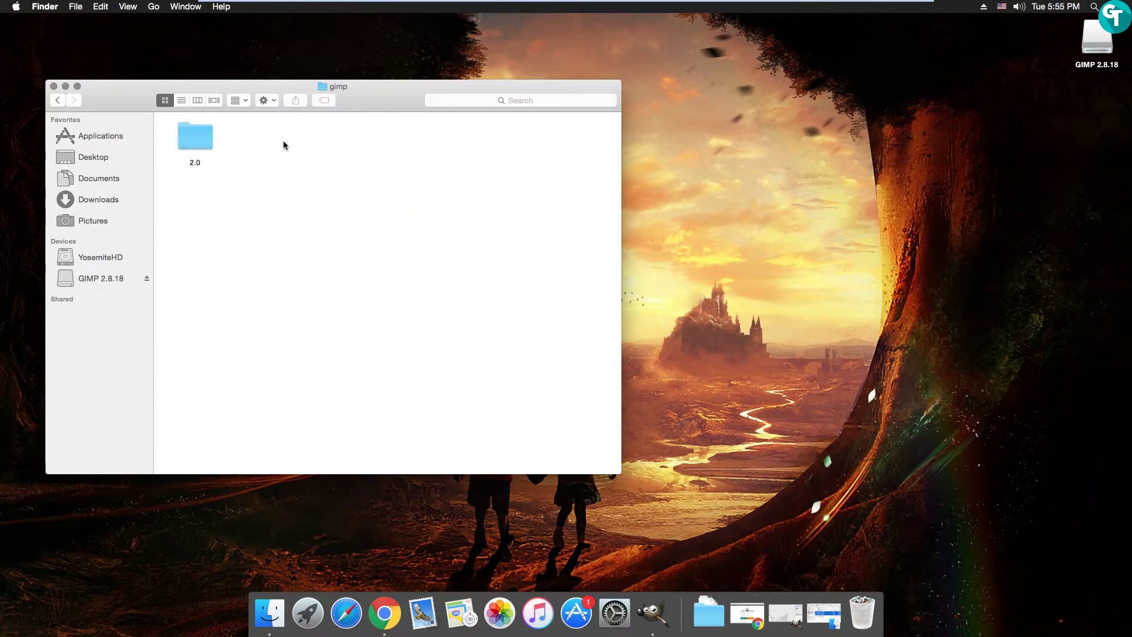
left_click(211, 142)
double_click(211, 141)
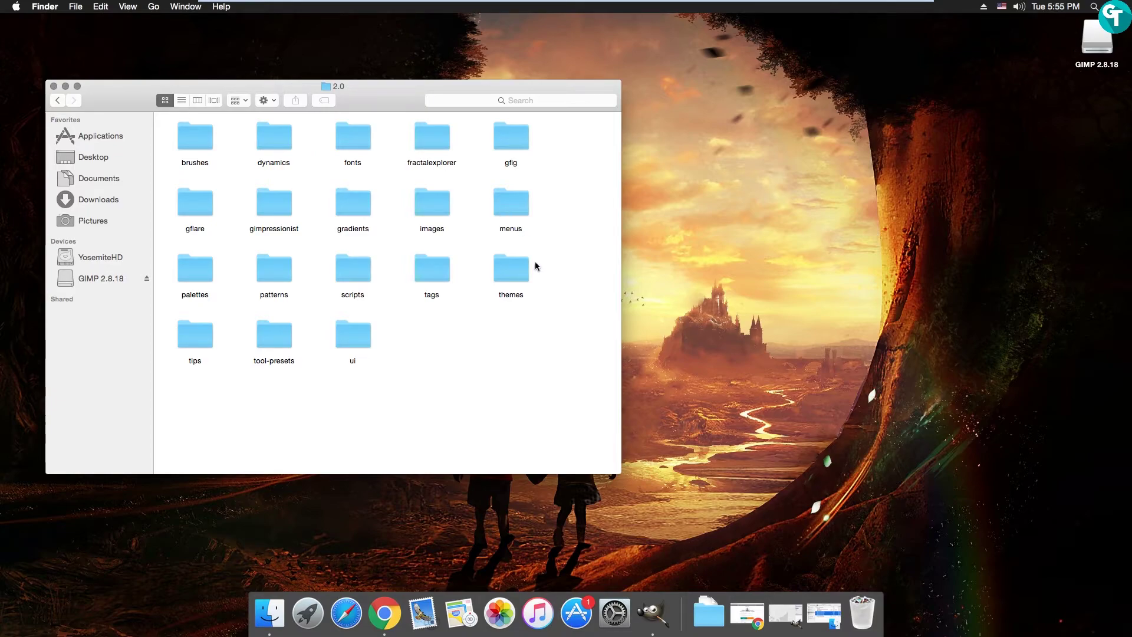
left_click(512, 274)
double_click(512, 275)
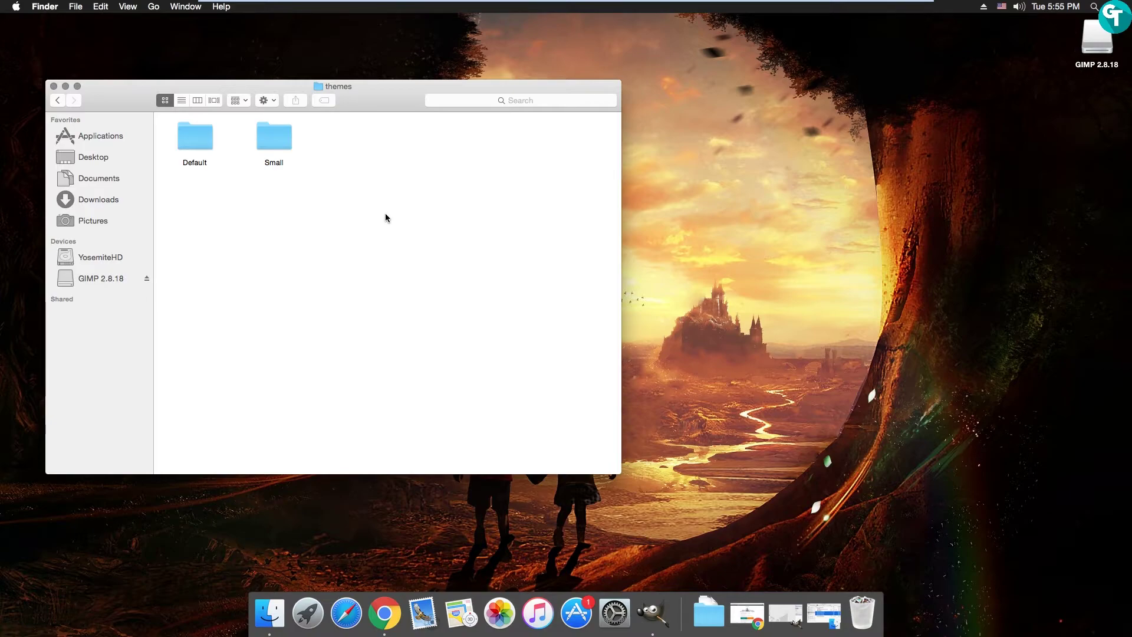
Paste the five copied GIMP CC theme folders into the themes folder alongside Default and Small
key("s")
left_click(373, 196)
right_click(372, 196)
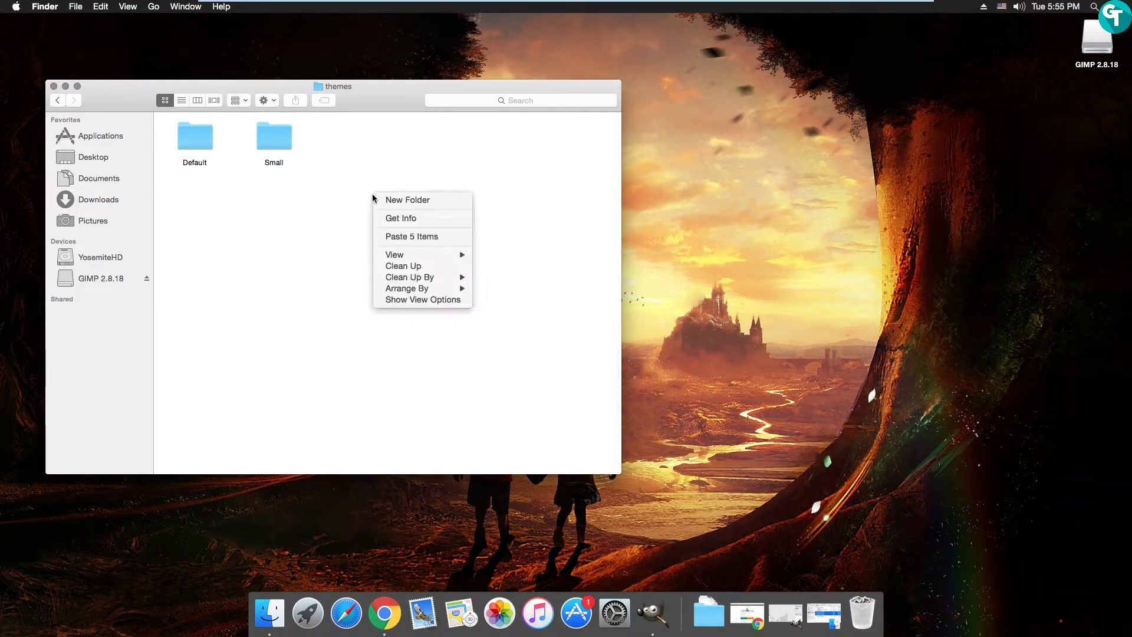
left_click(437, 236)
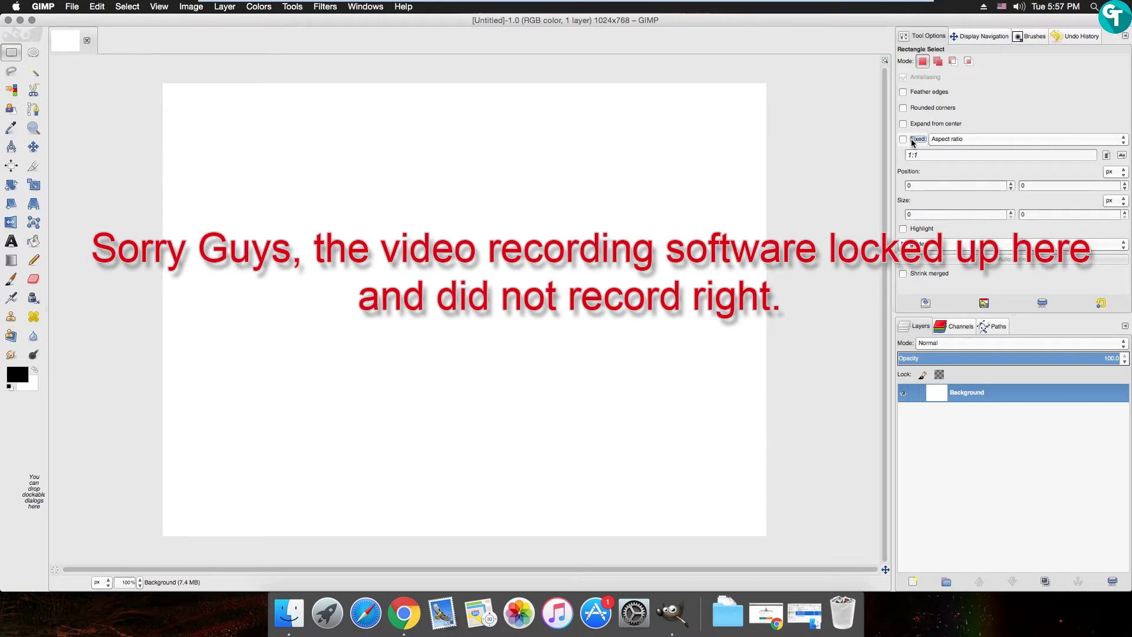
Draw a square selection about 539 px wide with the aspect ratio fixed at 1:1, and replace it with a circular selection about 533 px across
left_click(912, 142)
left_click_drag(305, 191, 623, 508)
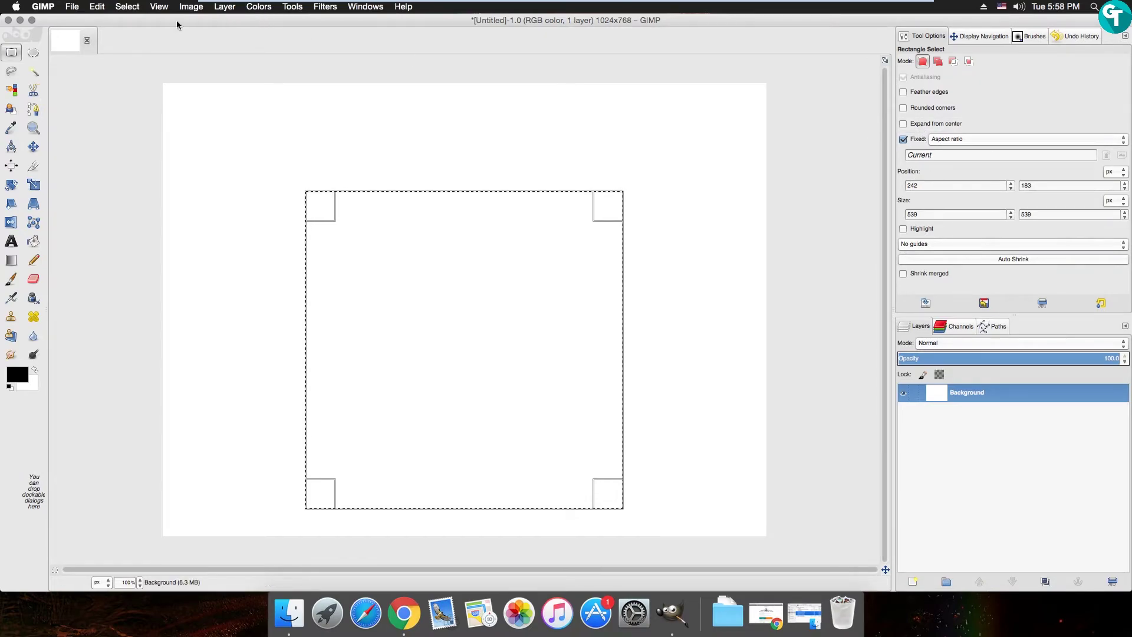
left_click(33, 52)
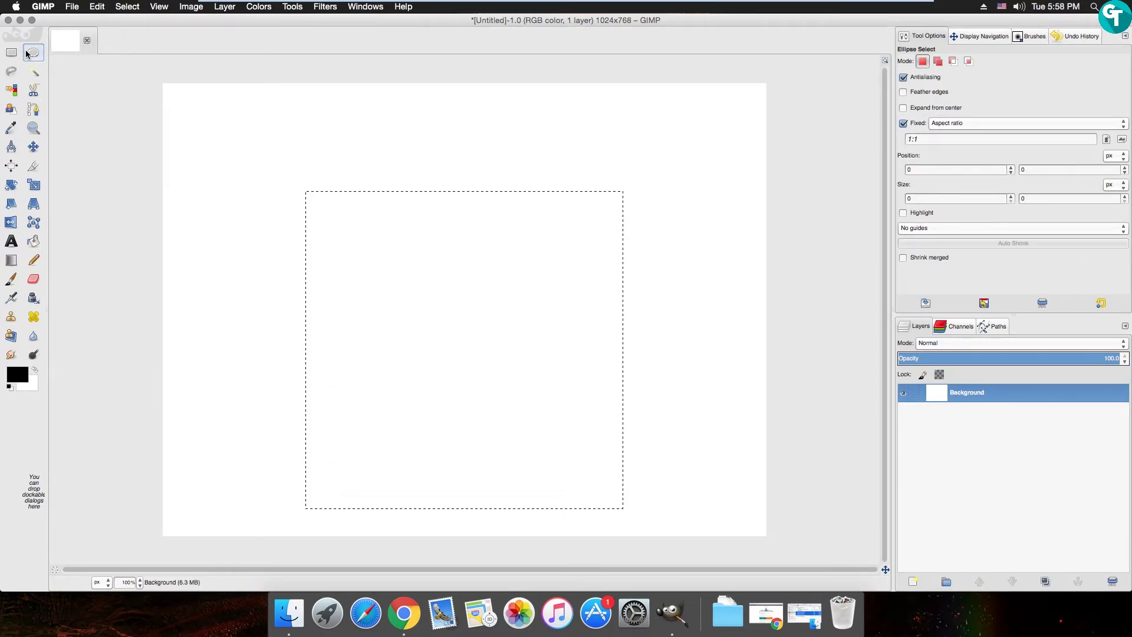
left_click_drag(348, 140, 662, 381)
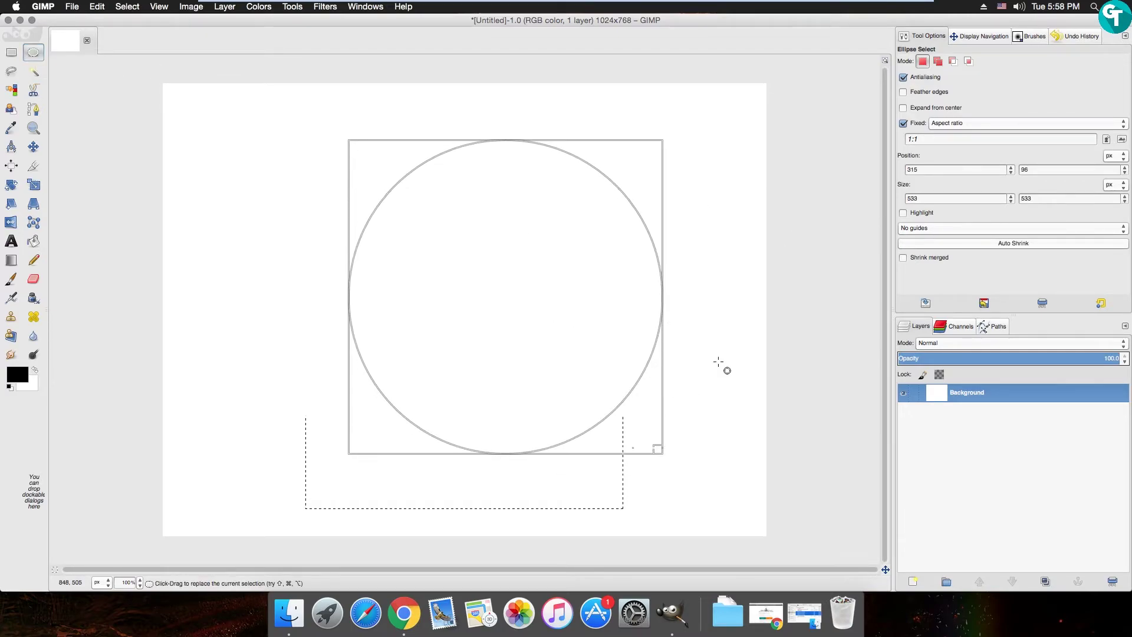
left_click(901, 125)
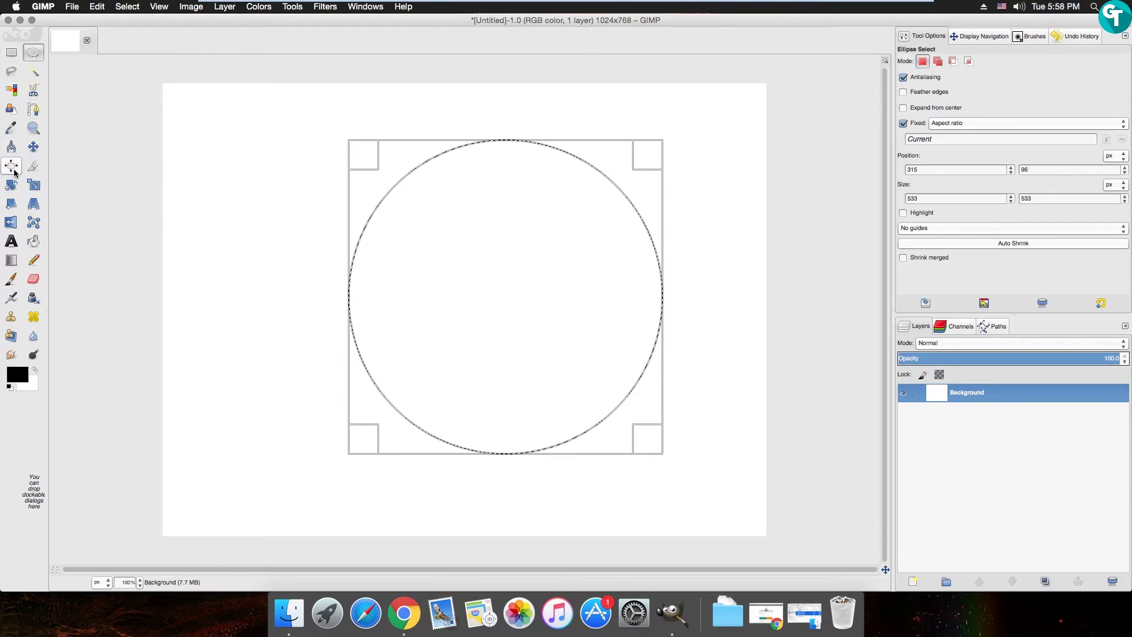
Add a transparent 1024 × 768 px layer, fill the circular selection on it with black, and clear the selection
left_click(10, 186)
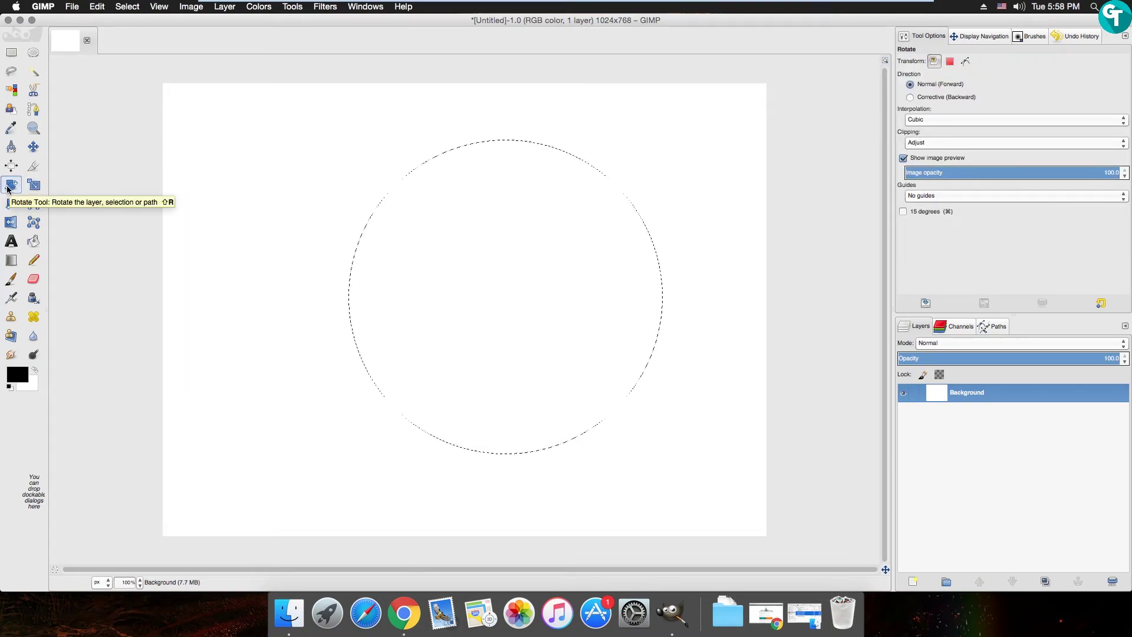
mouse_move(14, 375)
left_mouse_down()
mouse_move(459, 295)
mouse_move(8, 366)
left_mouse_up()
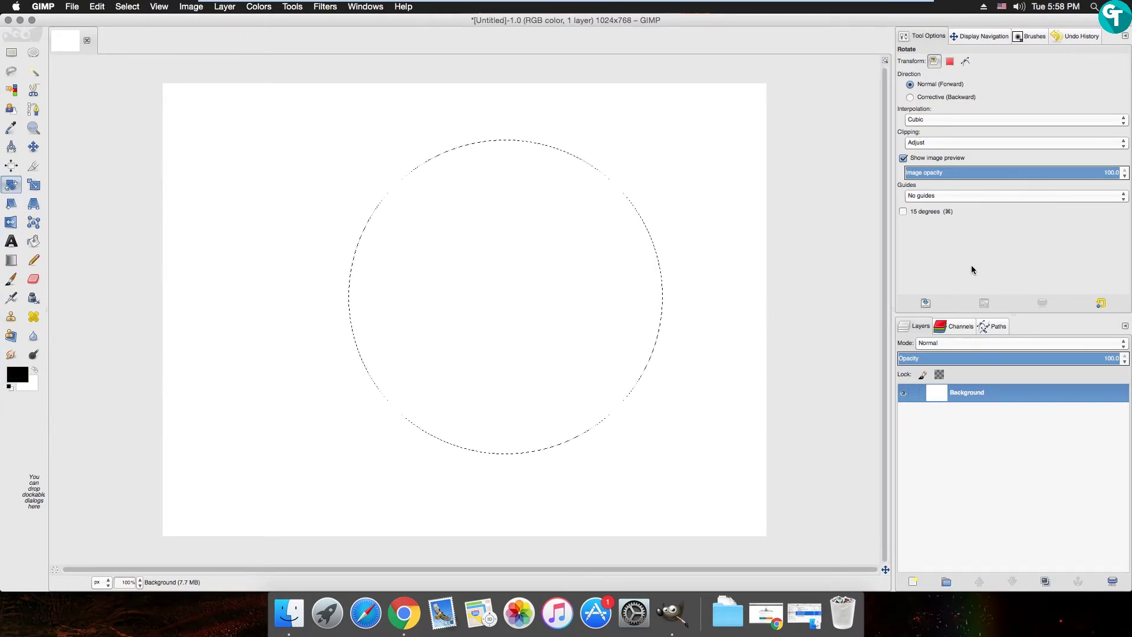
key("super+shift+n")
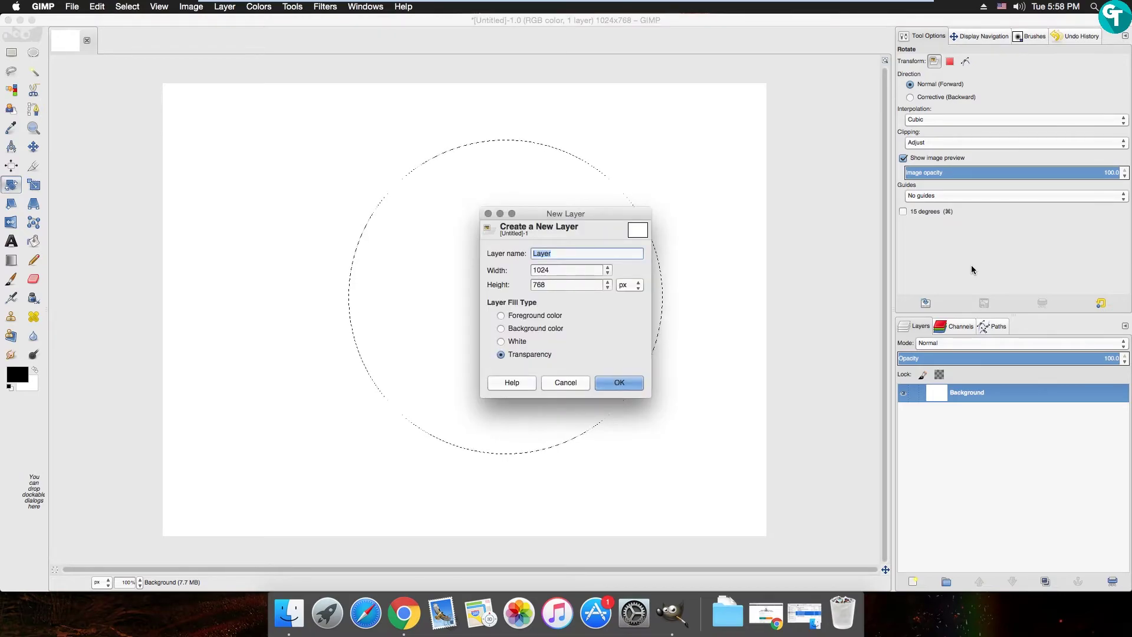
left_click(619, 382)
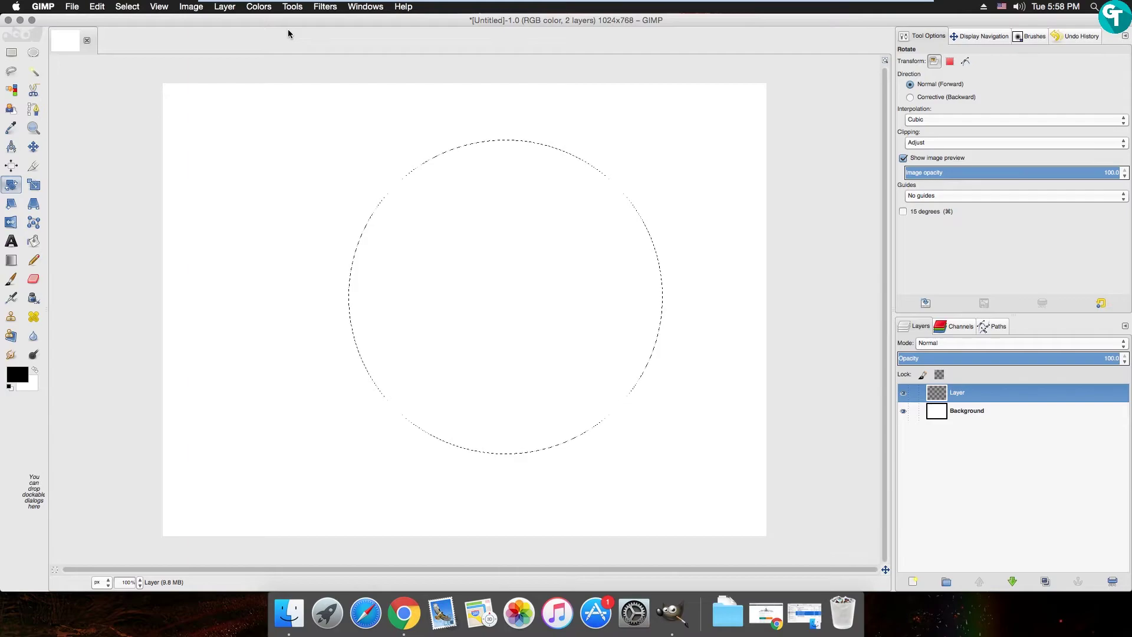
left_click_drag(23, 381, 487, 331)
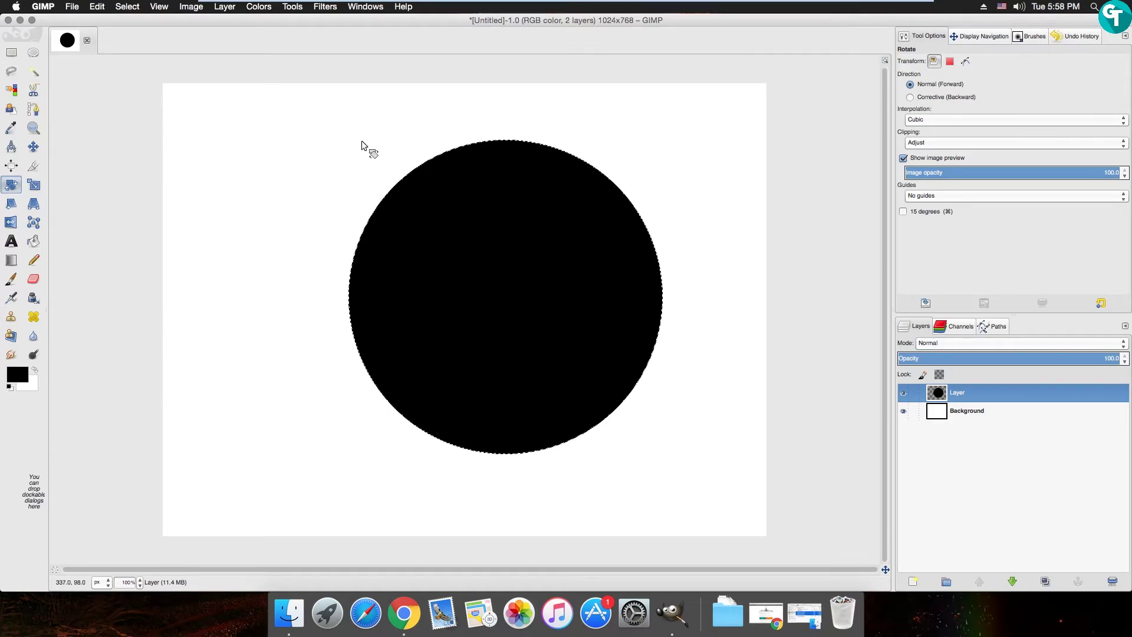
key("shift+super+a")
Preview the Number of lines guides on the circle layer with the Rotate tool, restore No guides, and cancel the rotation
left_click(570, 249)
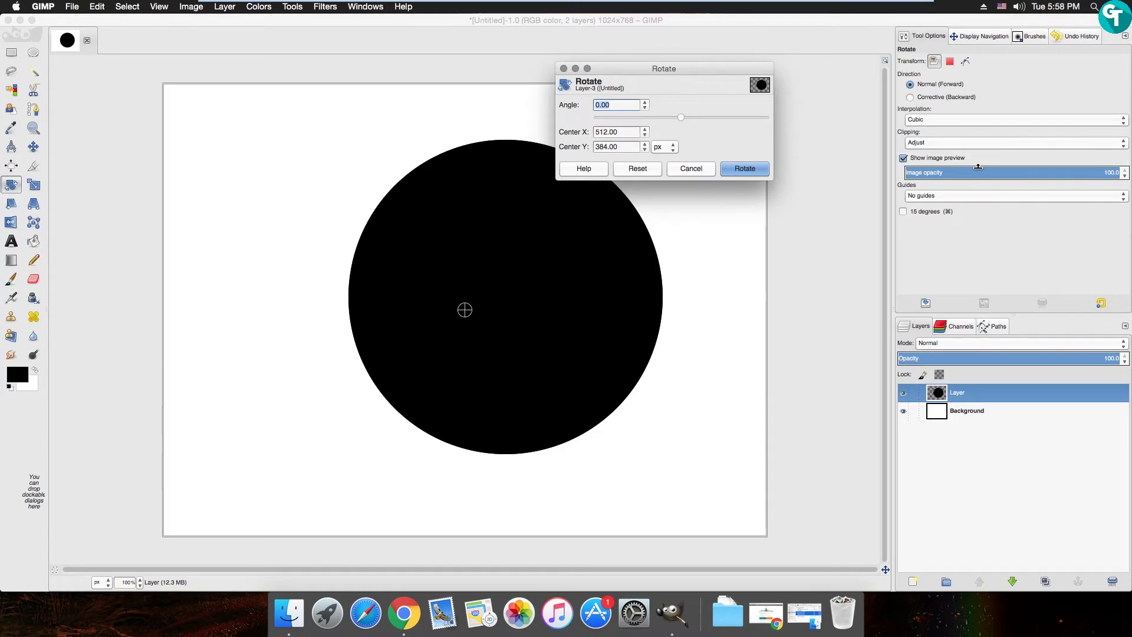
left_click(951, 193)
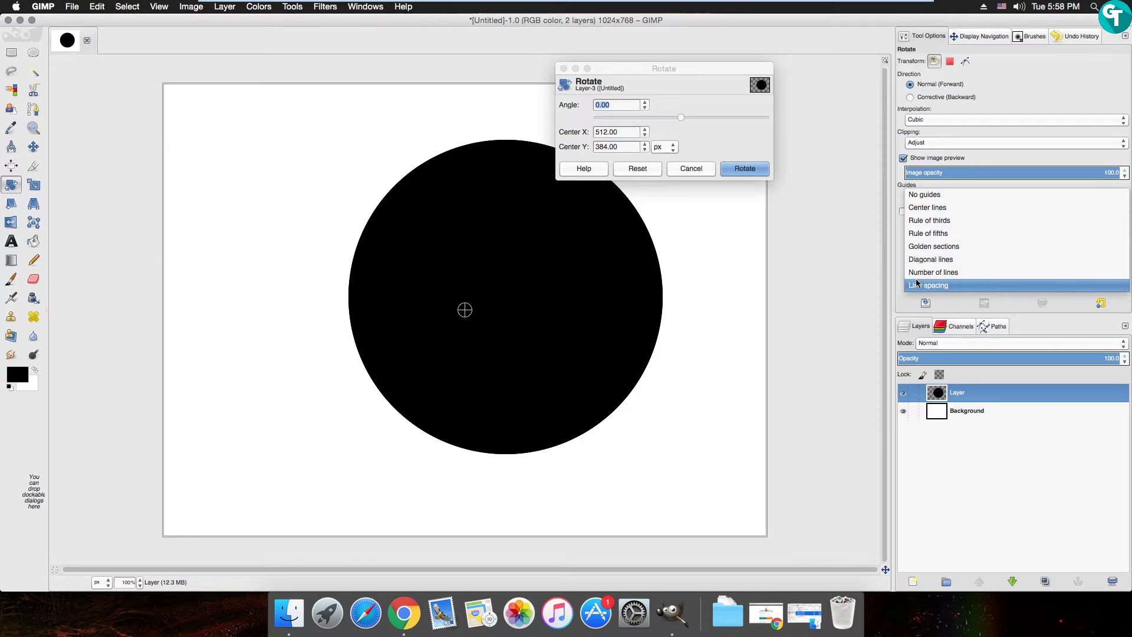
key("Escape")
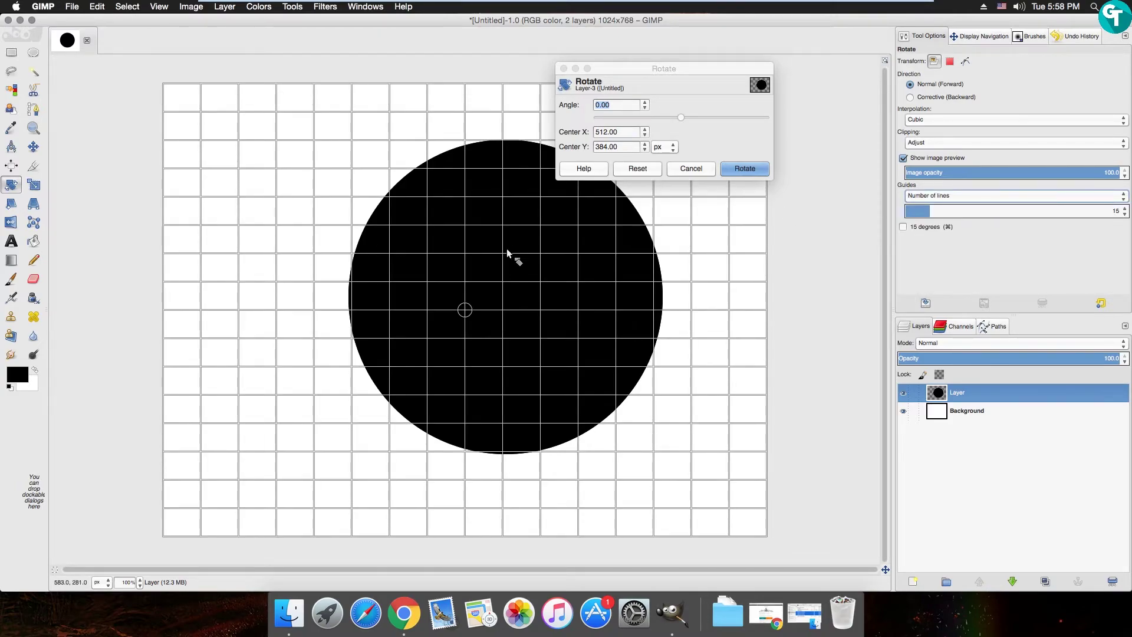
left_click(972, 192)
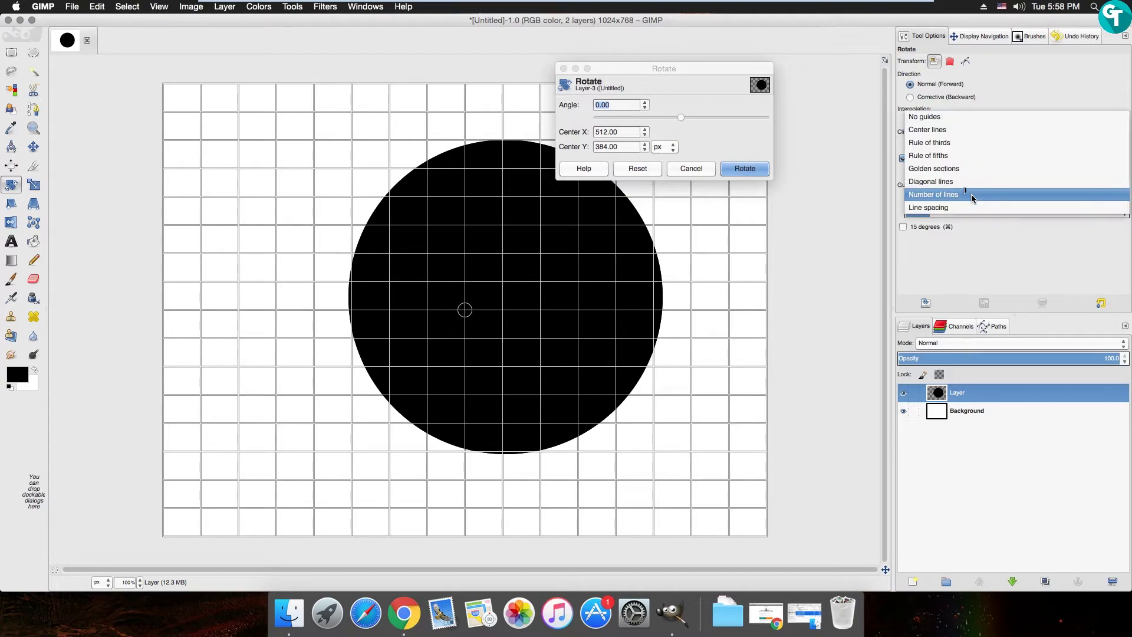
left_click(958, 118)
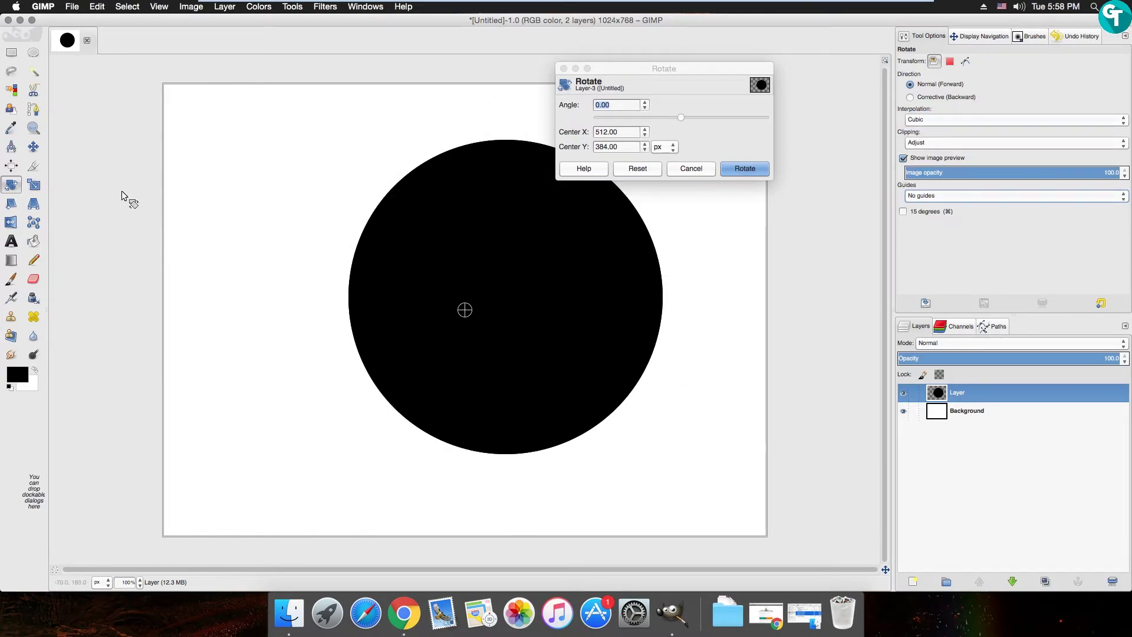
left_click(701, 169)
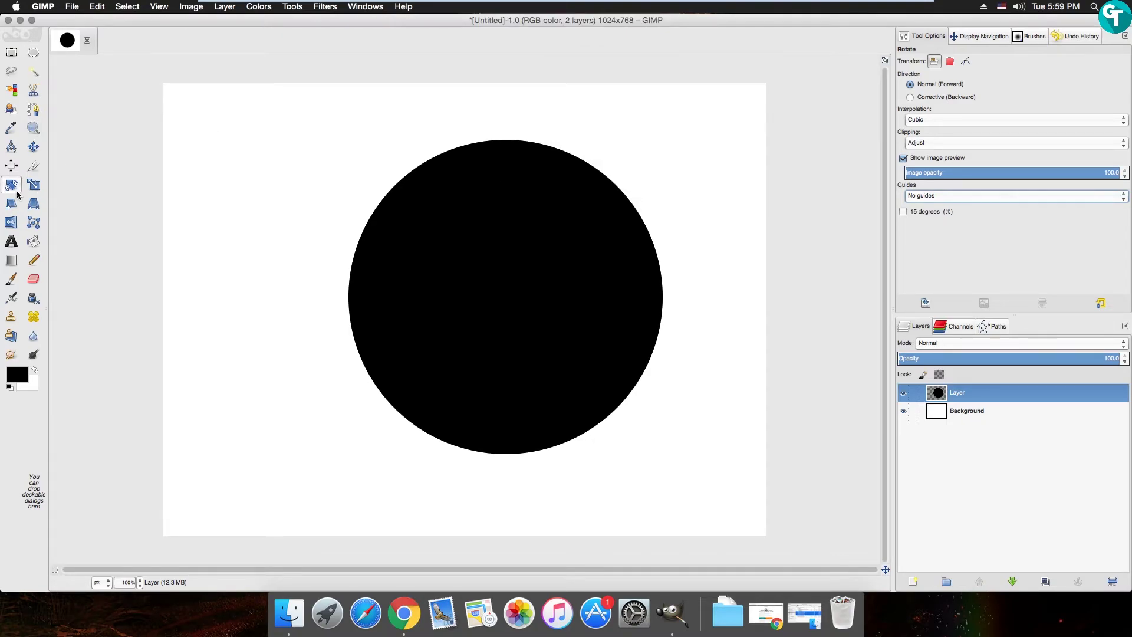
Examine the Scale, Shear and Perspective transforms on the black circle layer with No guides, cancelling each one
left_click(33, 184)
left_click(451, 222)
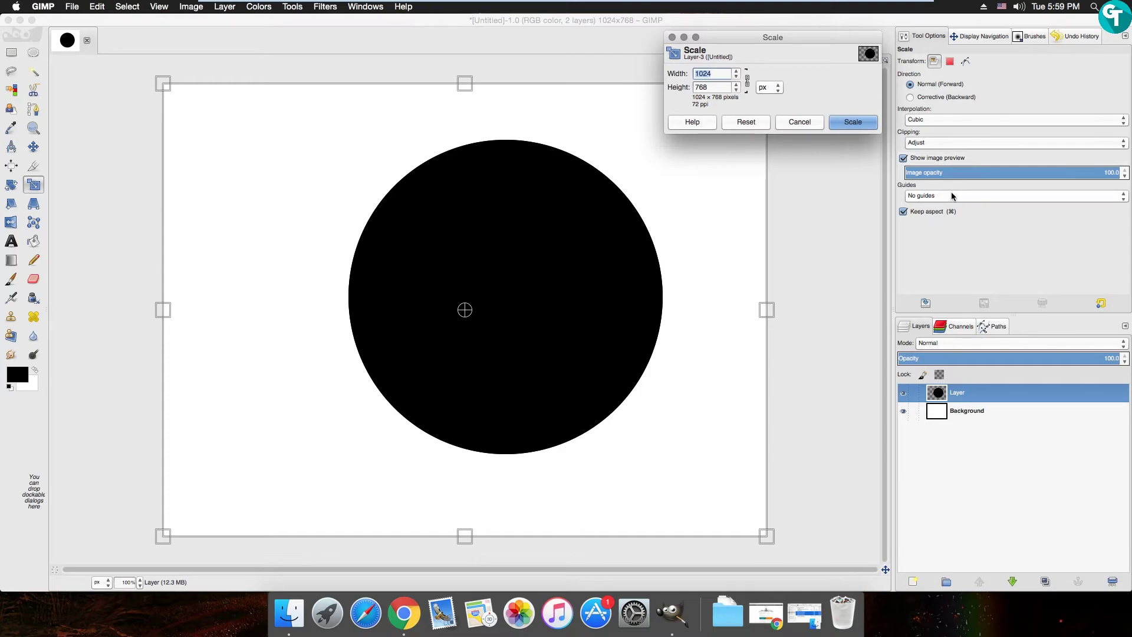
left_click(805, 120)
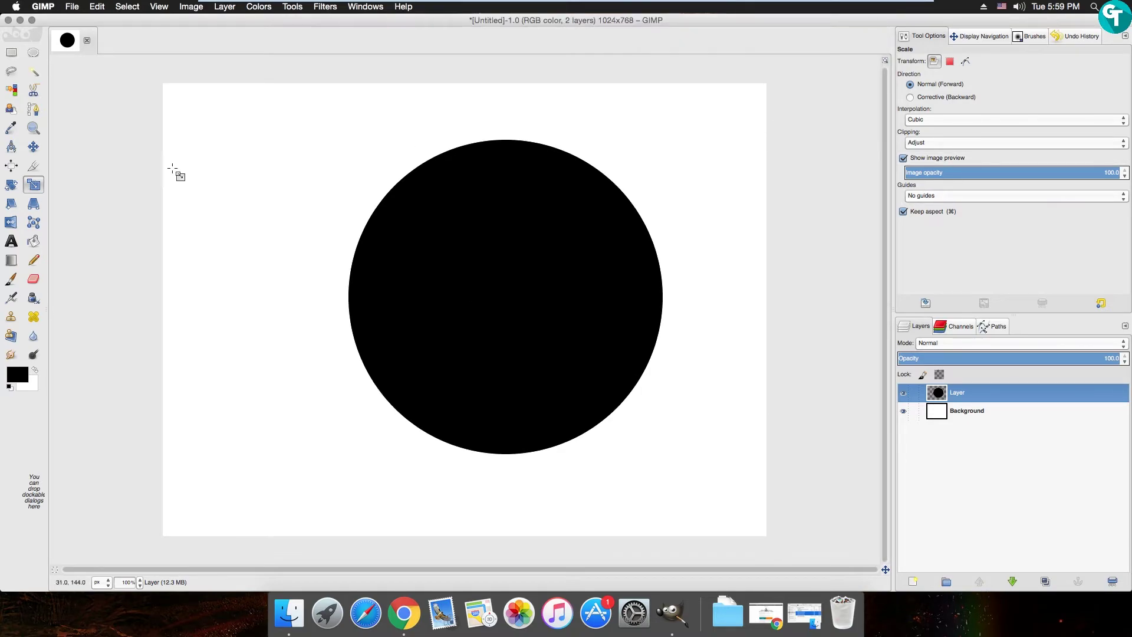
left_click(17, 204)
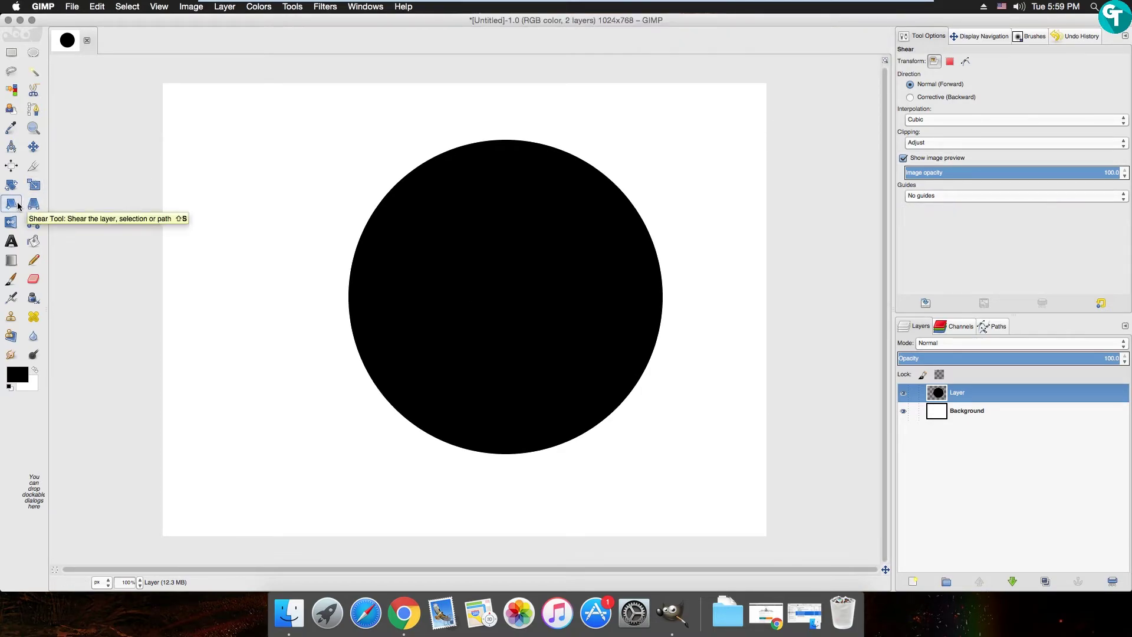
left_click(539, 223)
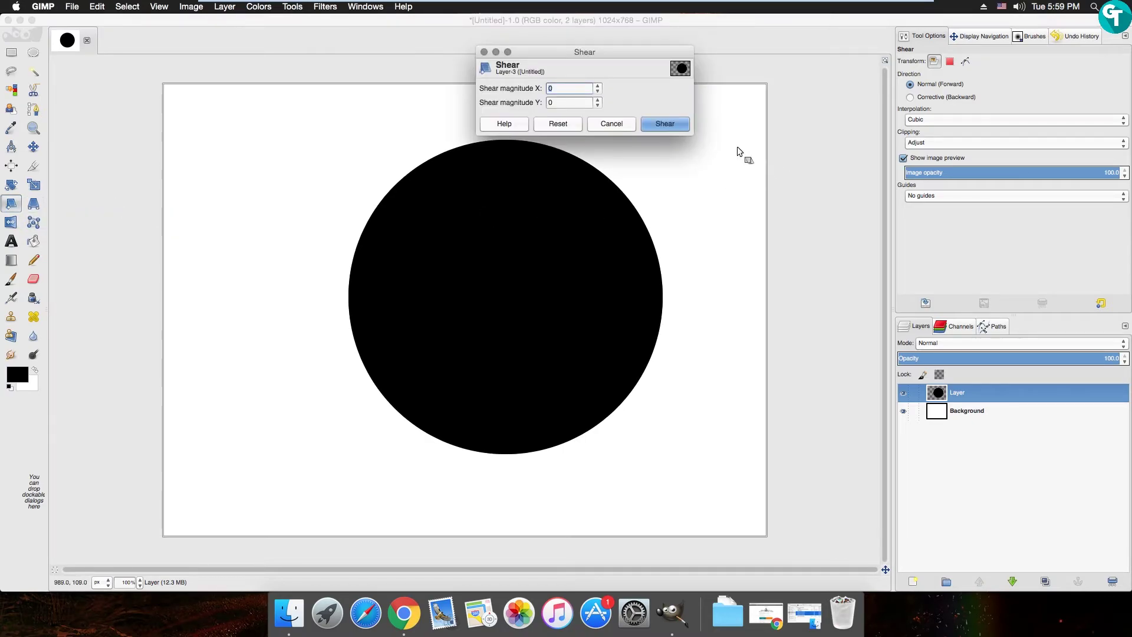
left_click(611, 123)
left_click(33, 204)
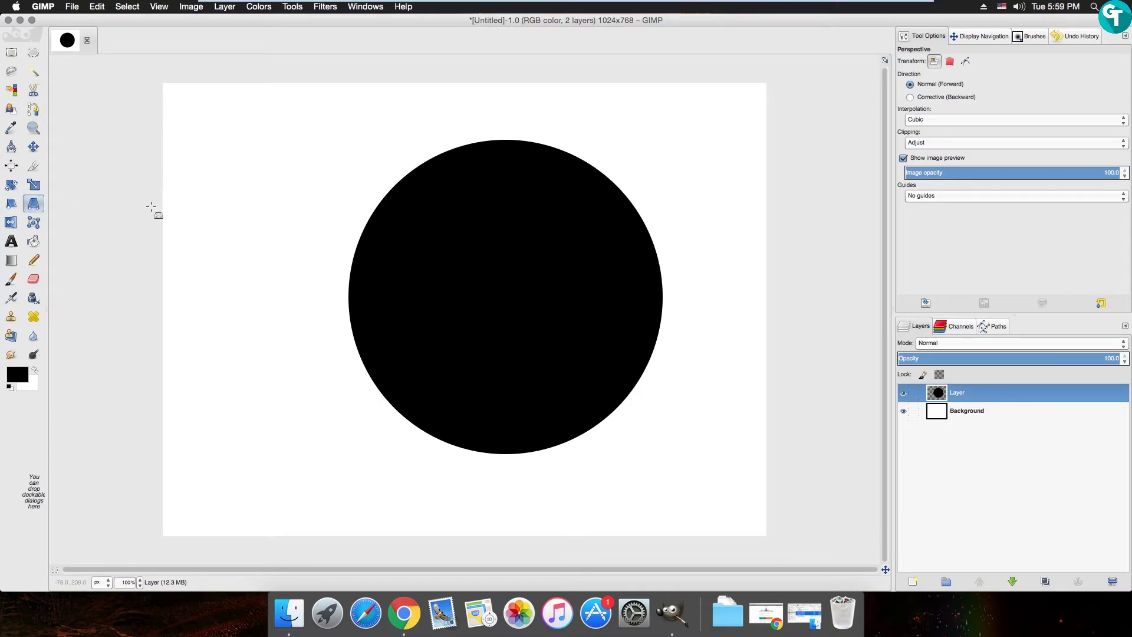
left_click(537, 240)
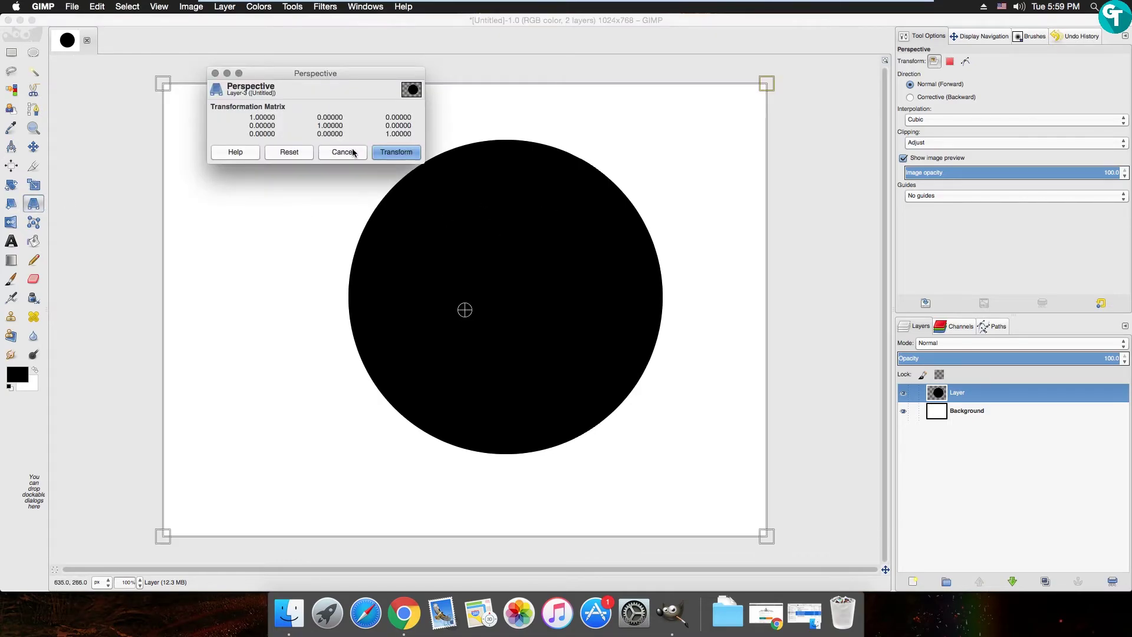
left_click(333, 154)
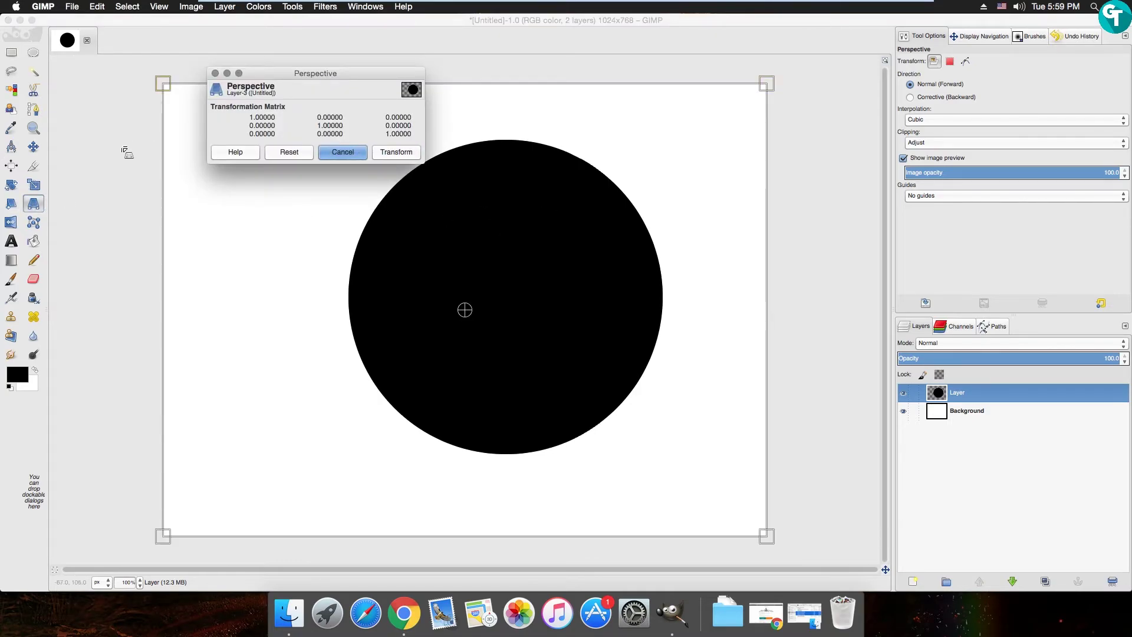
left_click(361, 154)
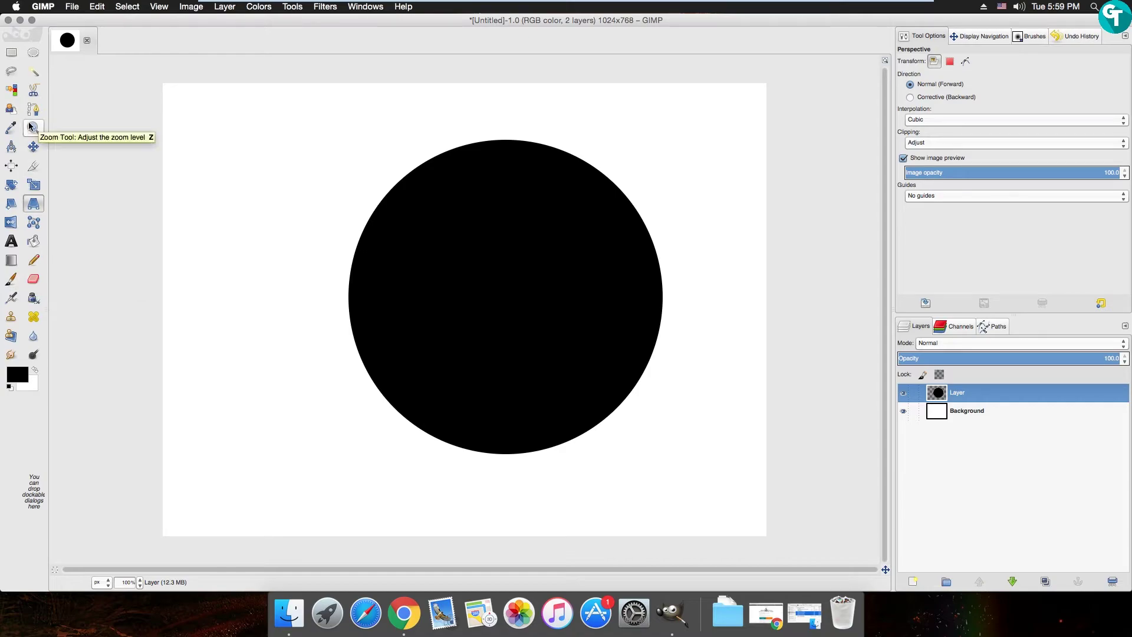
Set the Move tool to move the active layer and shift the black circle layer slightly from its original position
left_click(34, 147)
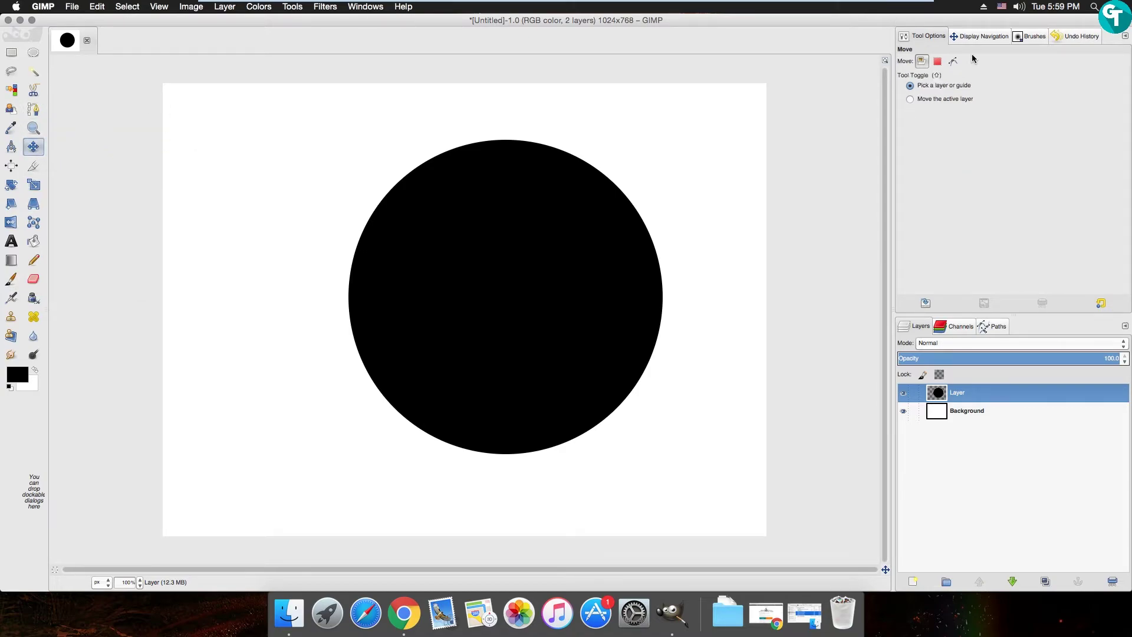
left_click(927, 99)
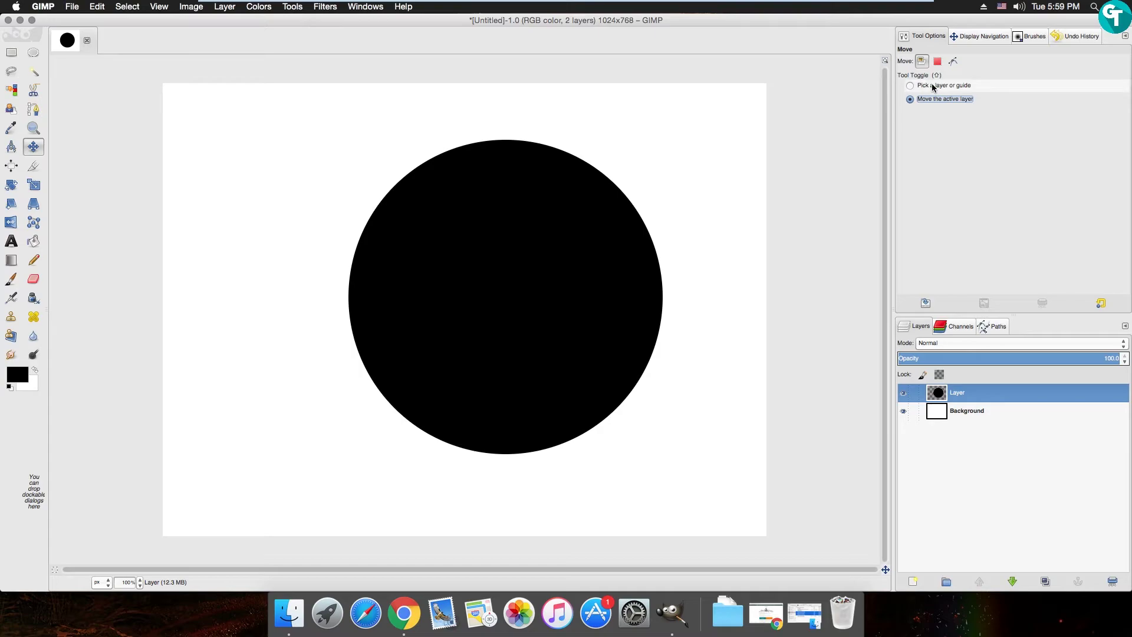
mouse_move(511, 268)
left_mouse_down()
mouse_move(480, 267)
mouse_move(519, 262)
mouse_move(511, 261)
left_mouse_up()
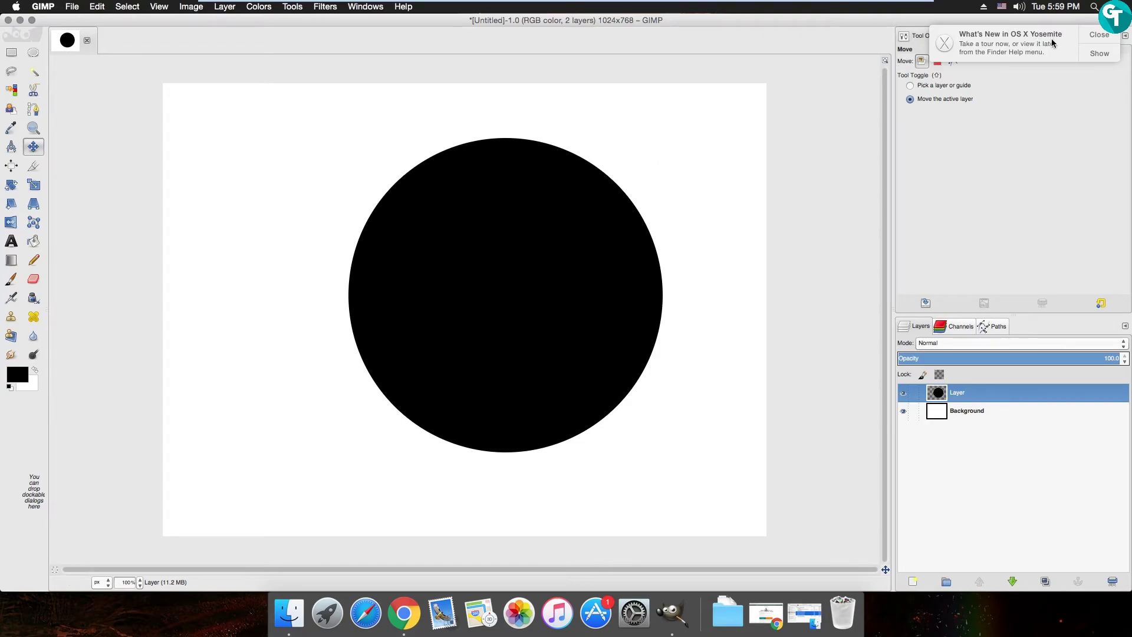
left_click(1090, 37)
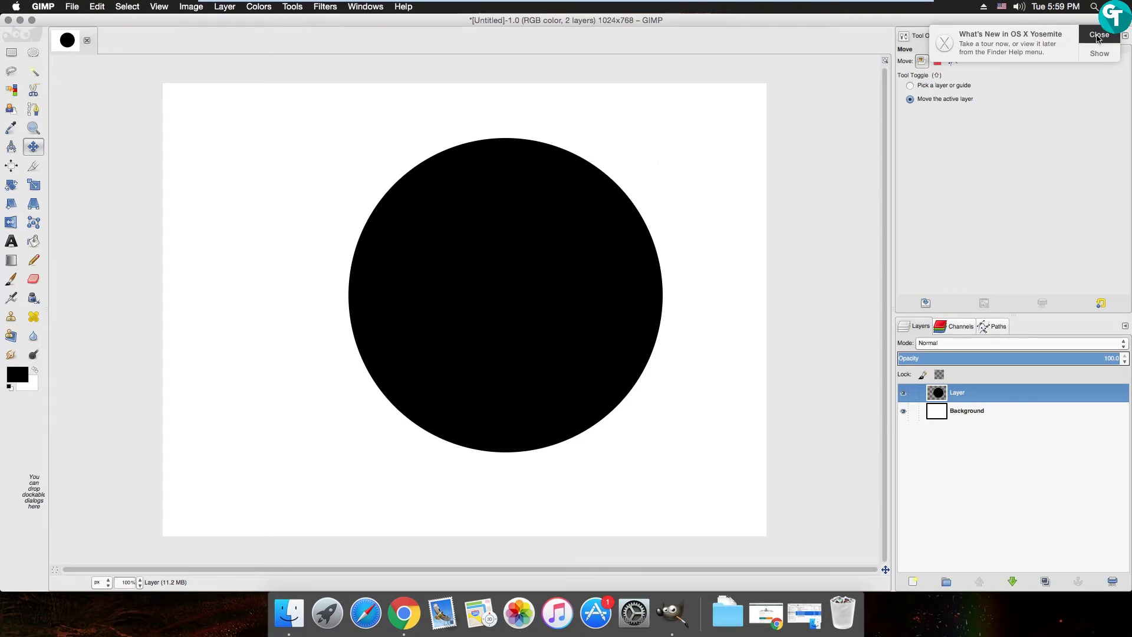
left_click_drag(464, 272, 458, 278)
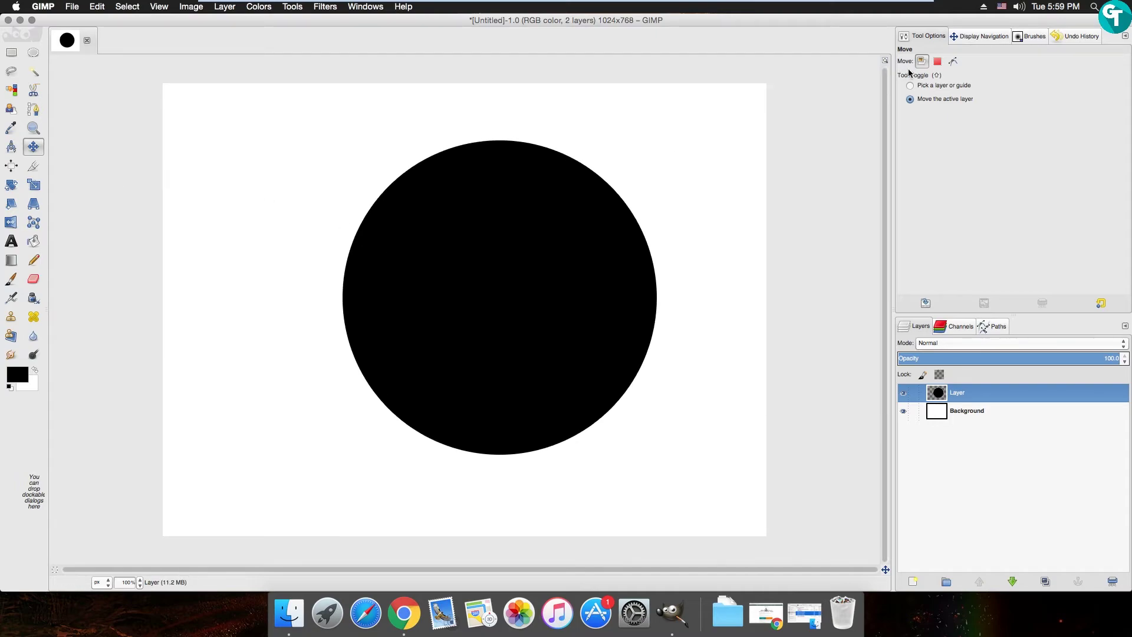
Make the Paintbrush the current tool and save the current tool options in the preferences
left_click(12, 281)
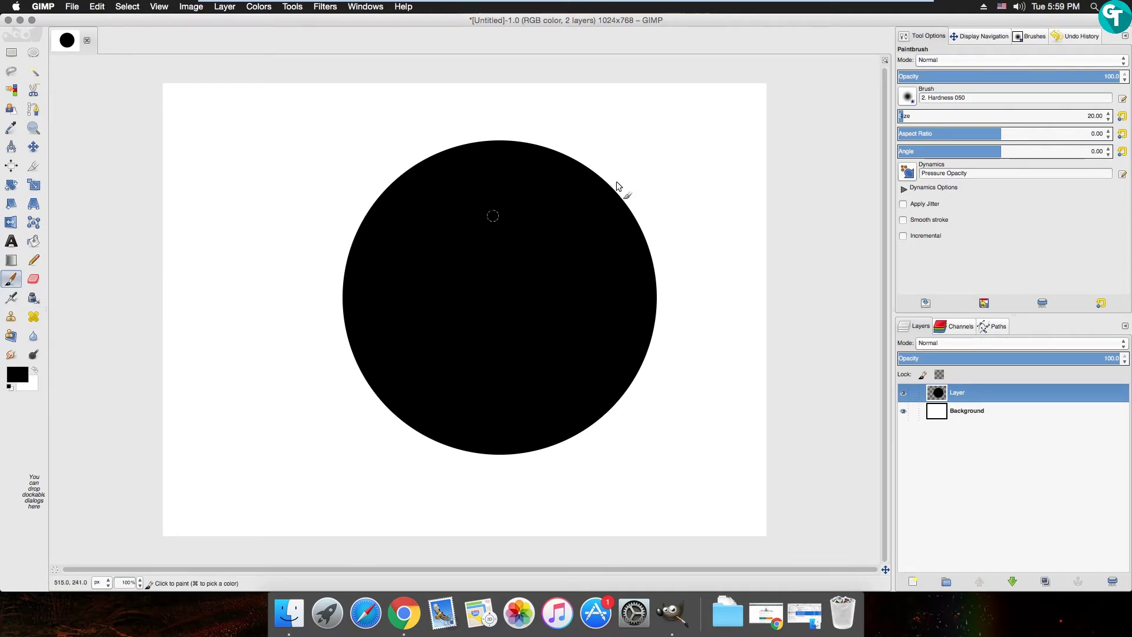
left_click(52, 4)
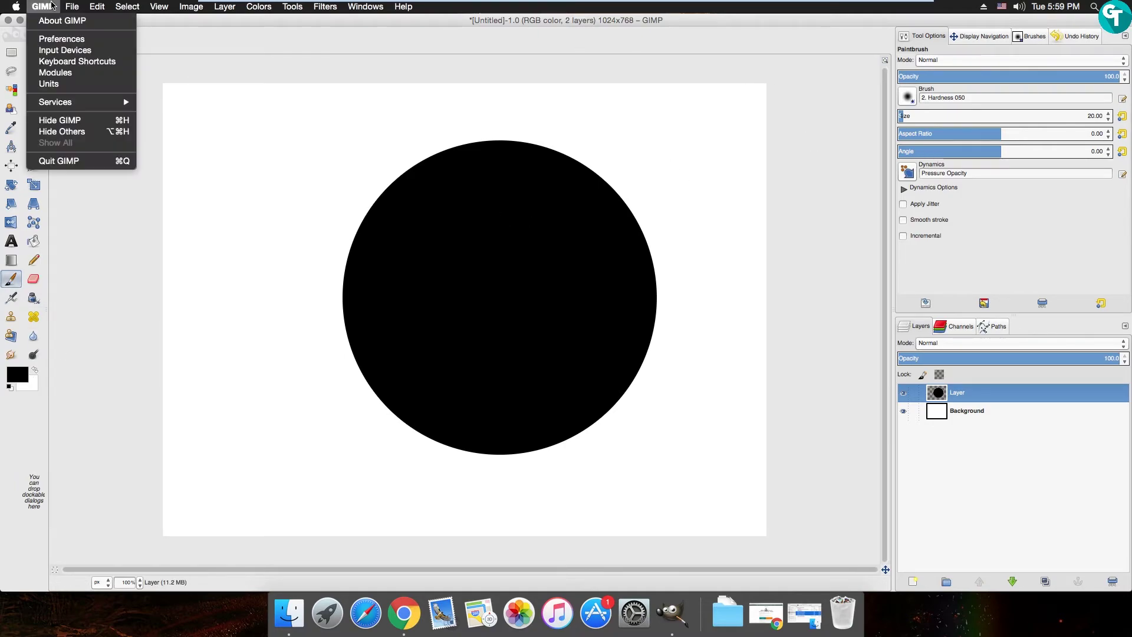
left_click(61, 39)
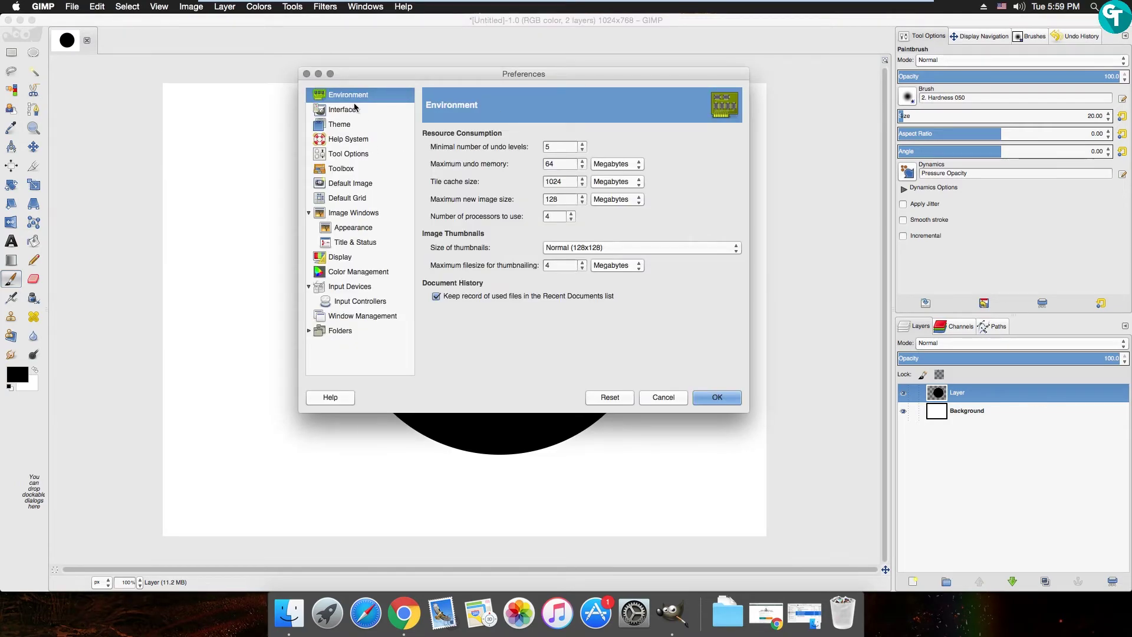
left_click(354, 109)
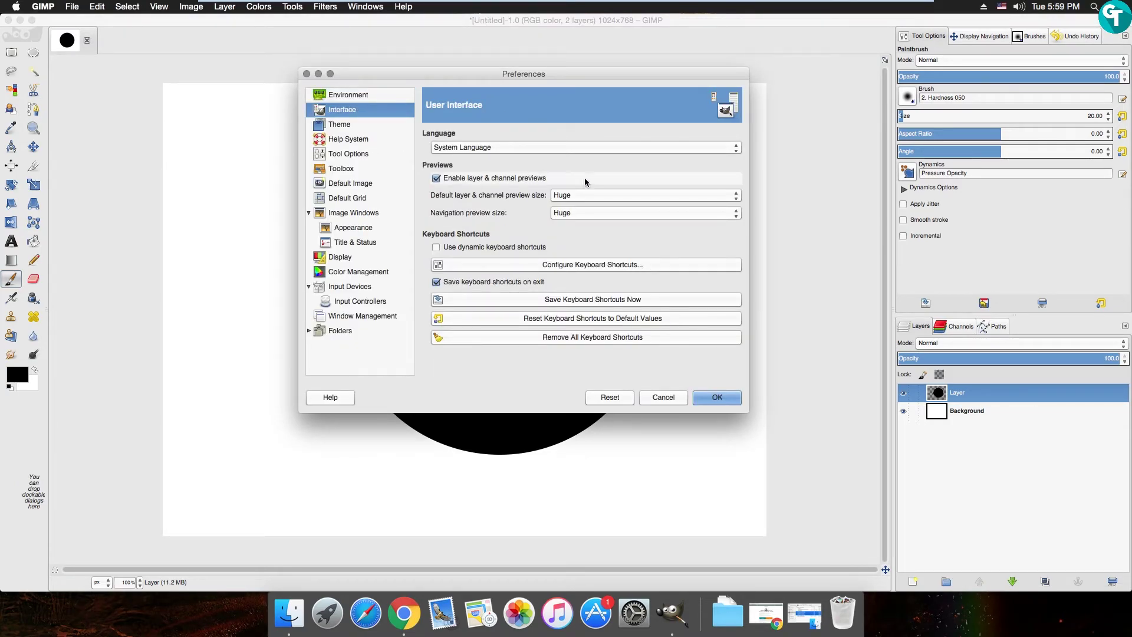
left_click(339, 125)
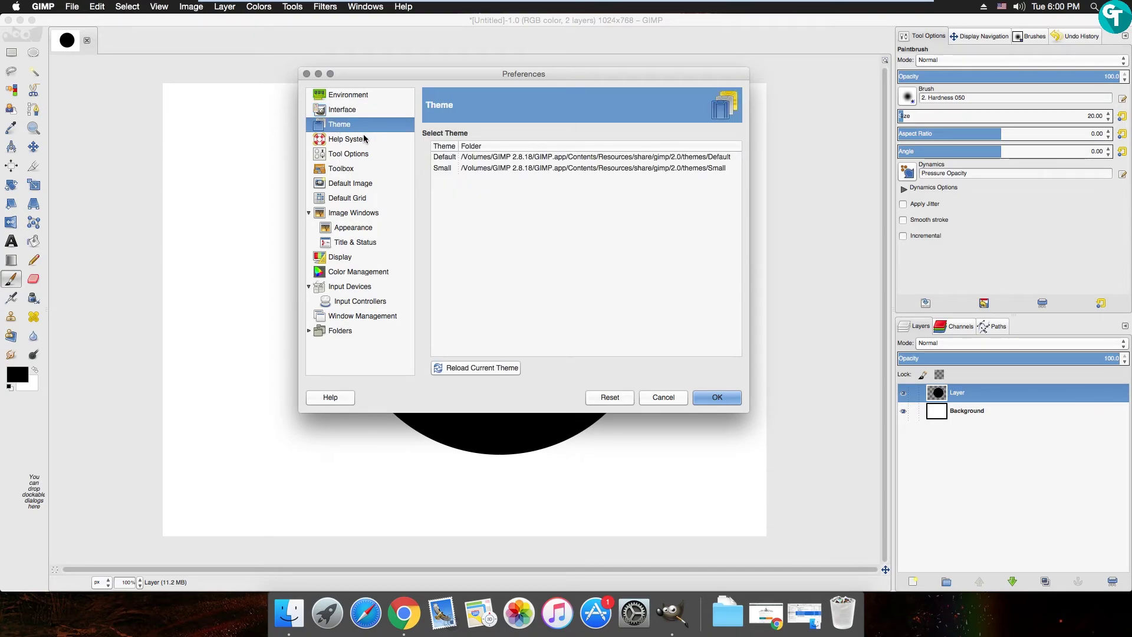
left_click(401, 139)
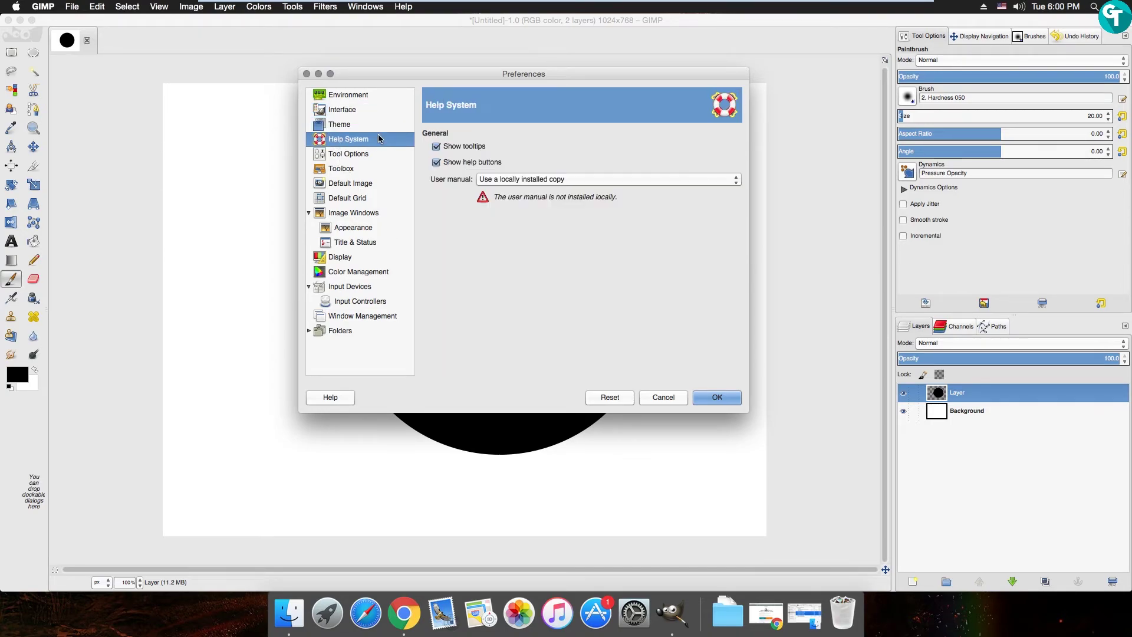
left_click(372, 153)
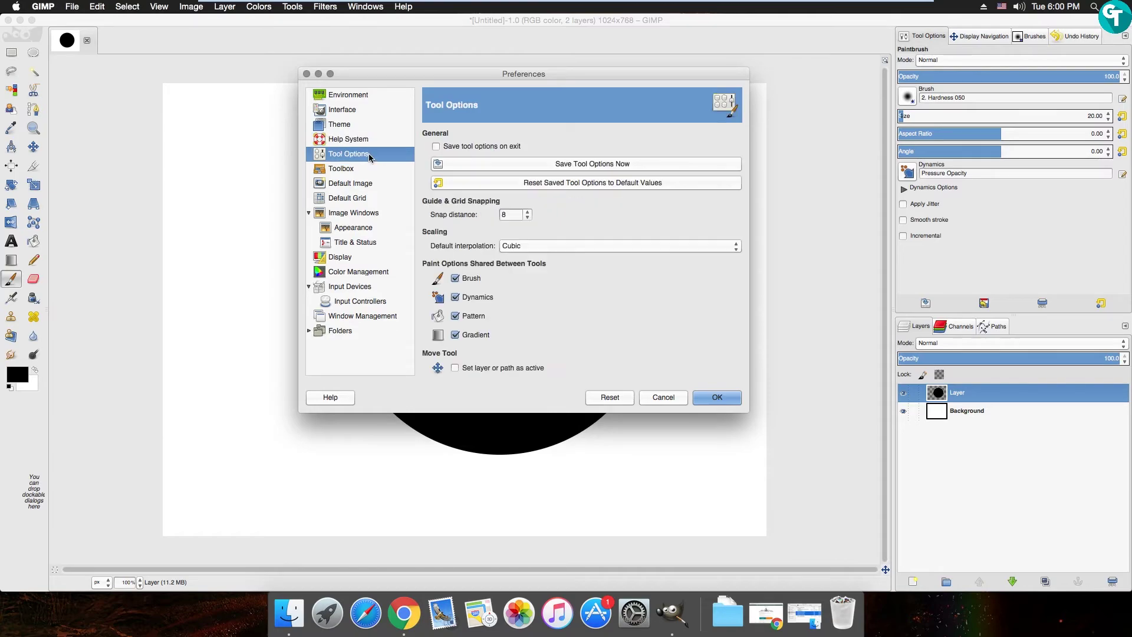
left_click(552, 165)
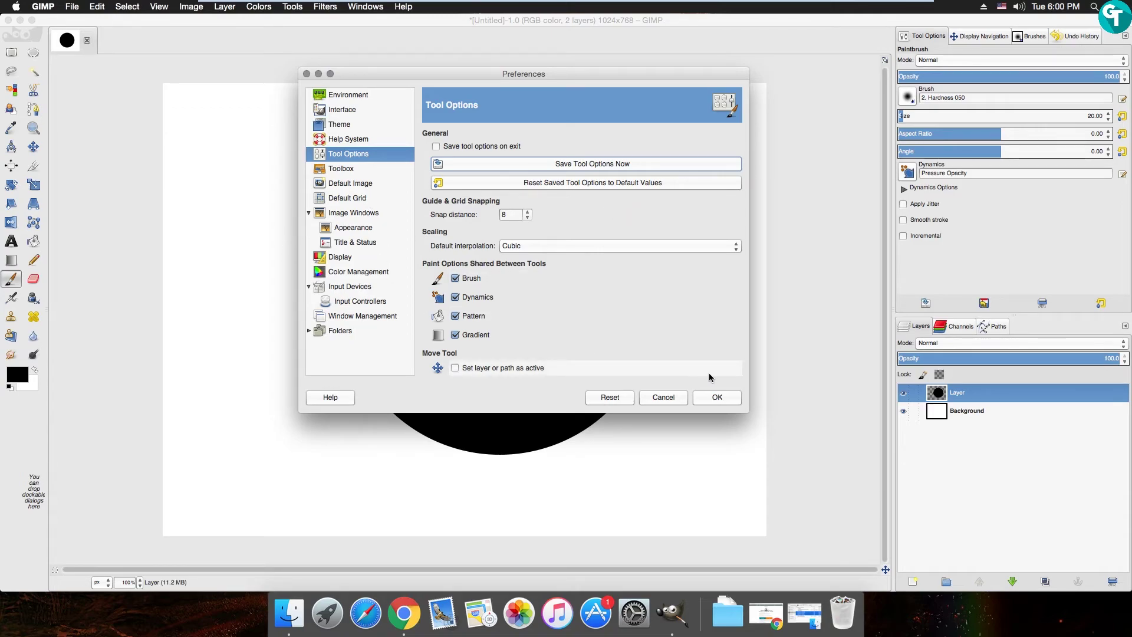
left_click(725, 399)
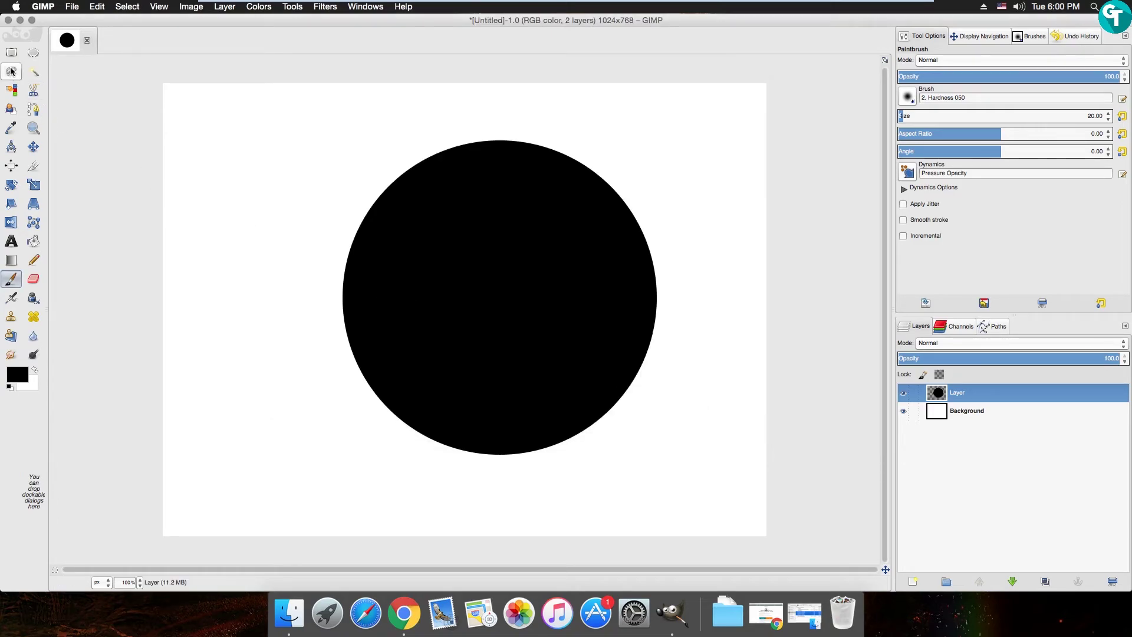
Close all open images, discarding the unsaved changes, and quit GIMP
left_click(72, 6)
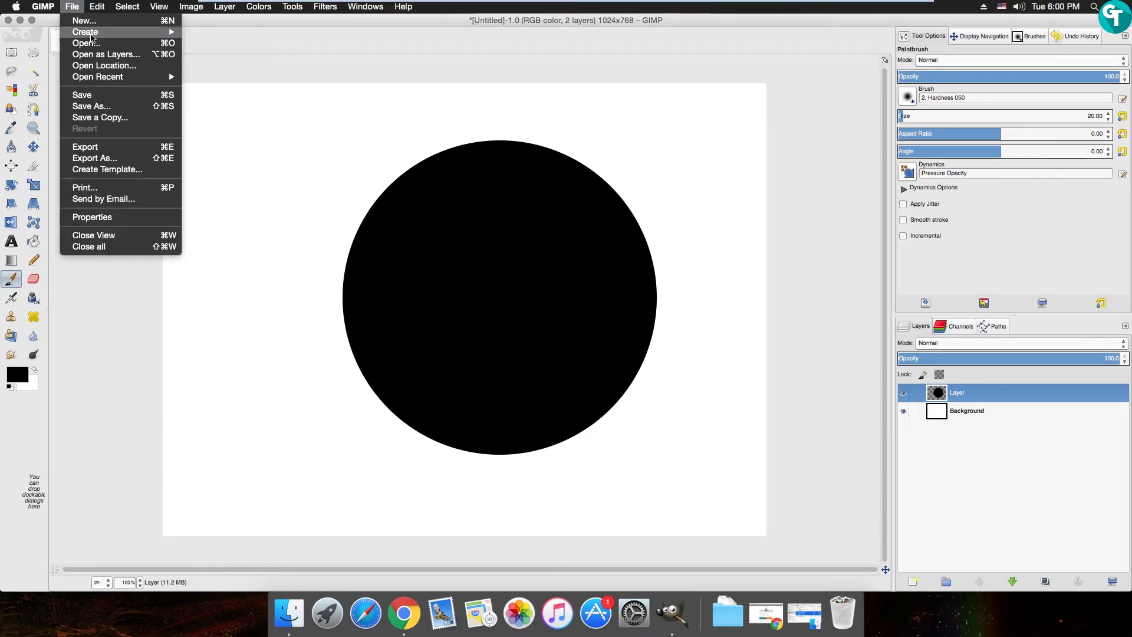
left_click(157, 247)
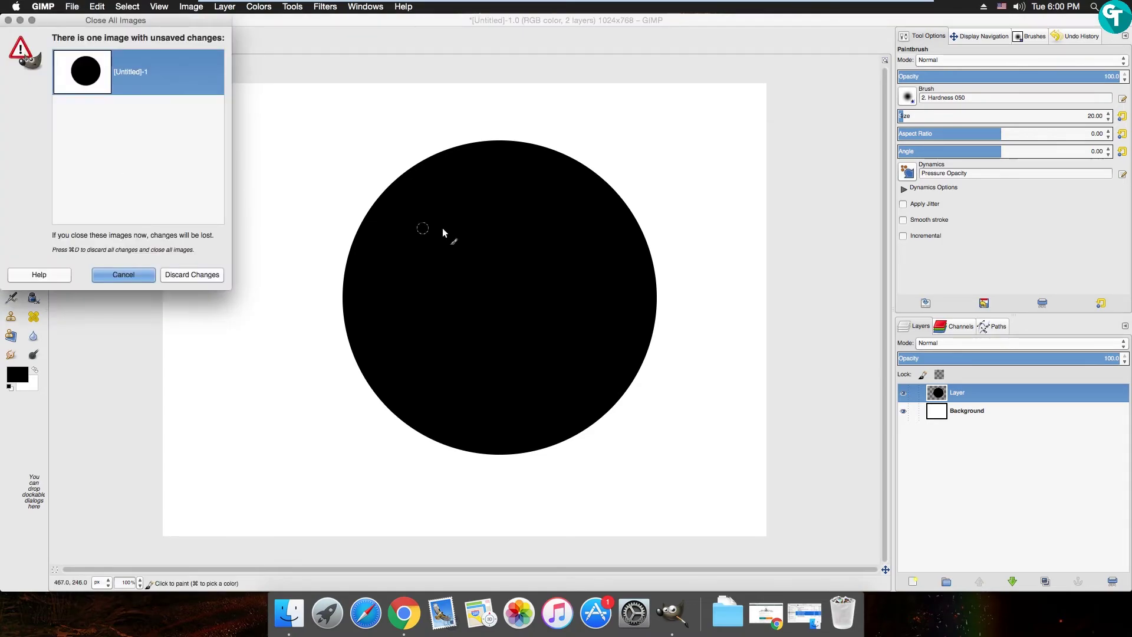
left_click(178, 277)
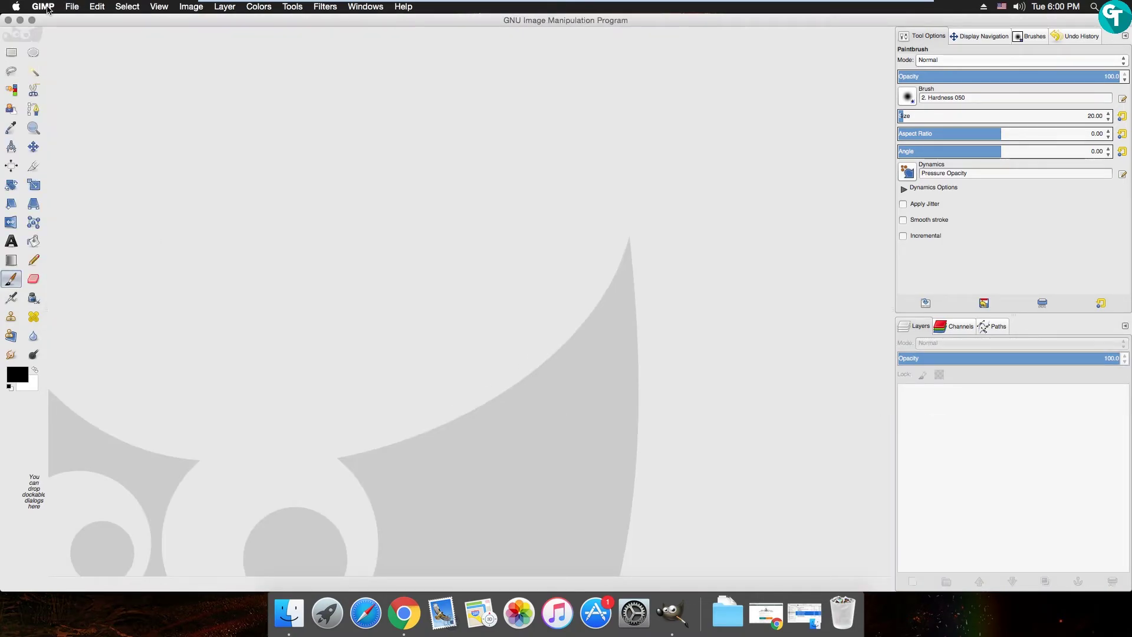
left_click(43, 6)
left_click(90, 160)
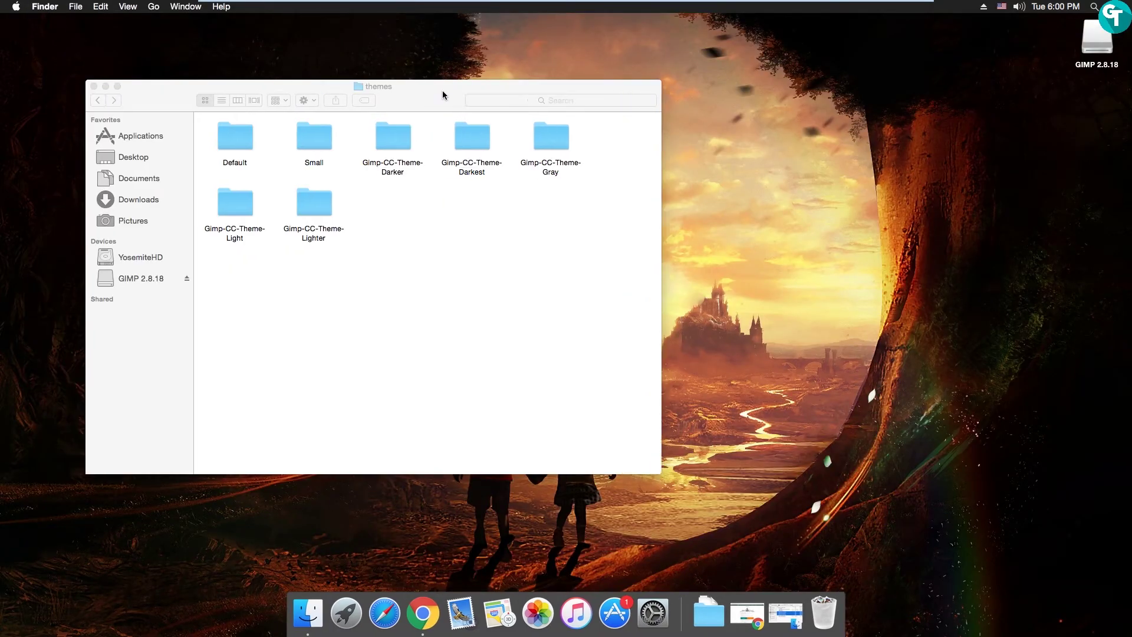
left_click_drag(355, 93, 573, 96)
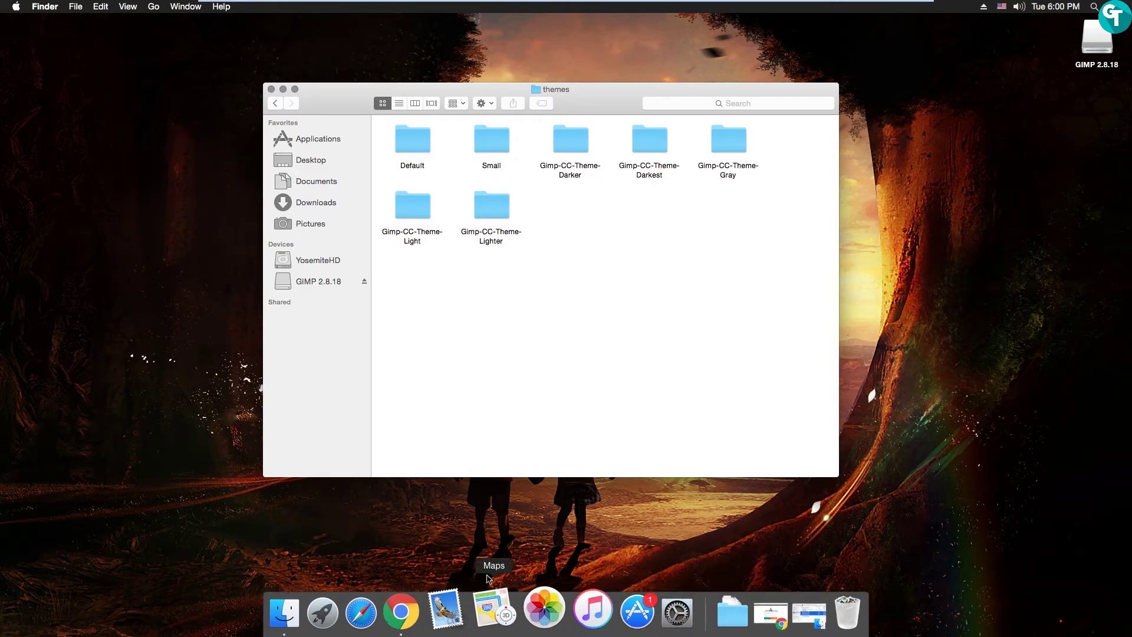
left_click(35, 6)
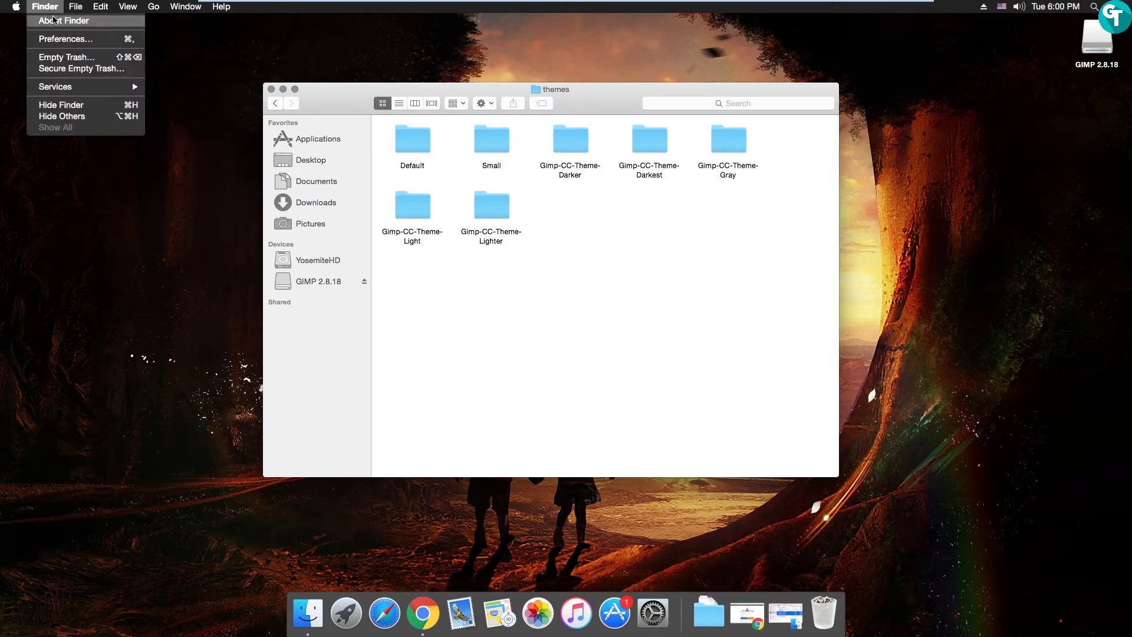
left_click(88, 21)
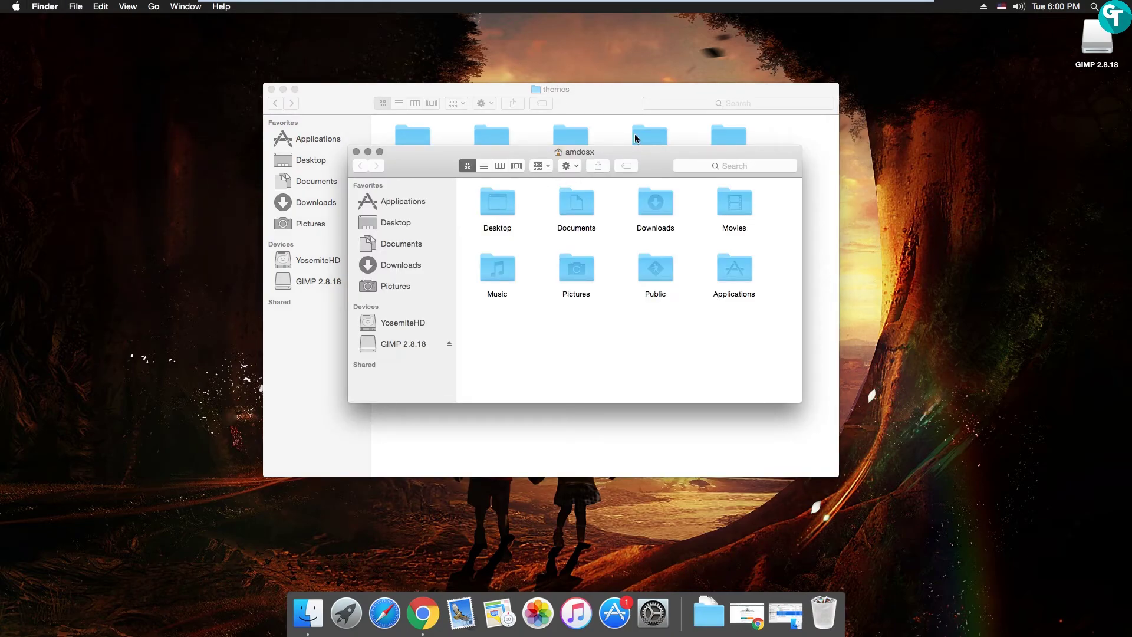
left_click(579, 90)
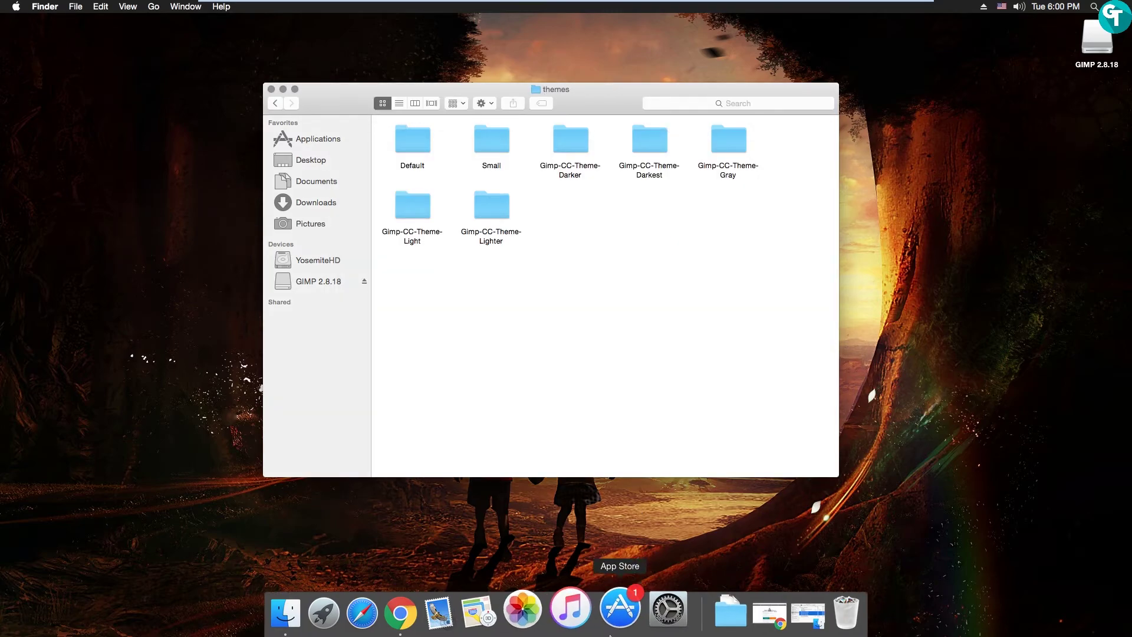
Launch the installed copy of GIMP from the Applications folder
left_click(796, 610)
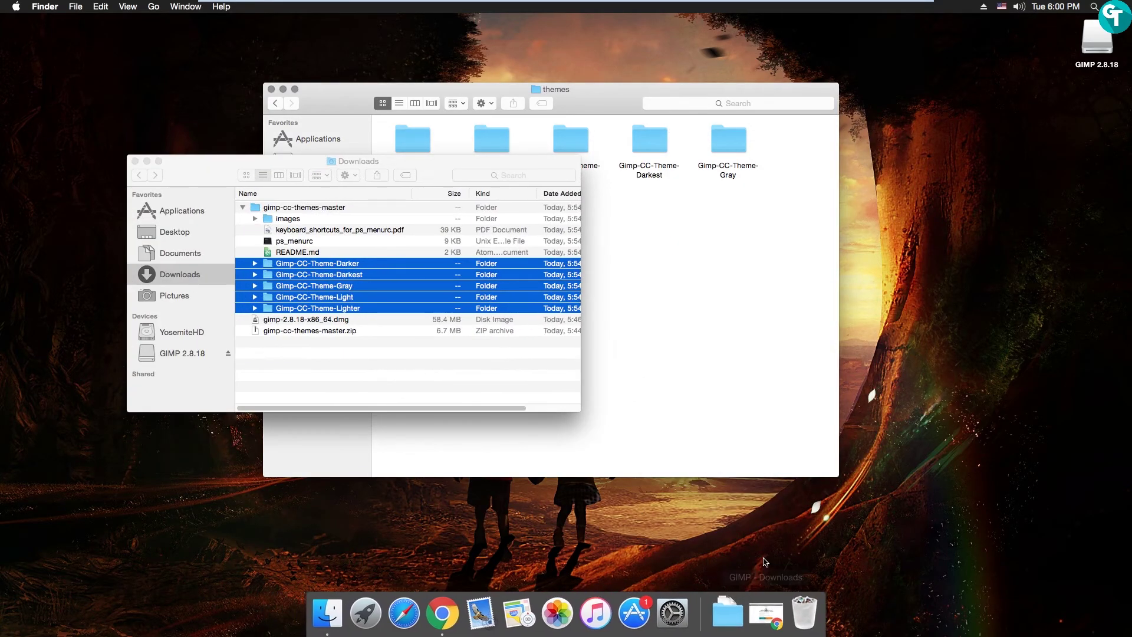
left_click(164, 212)
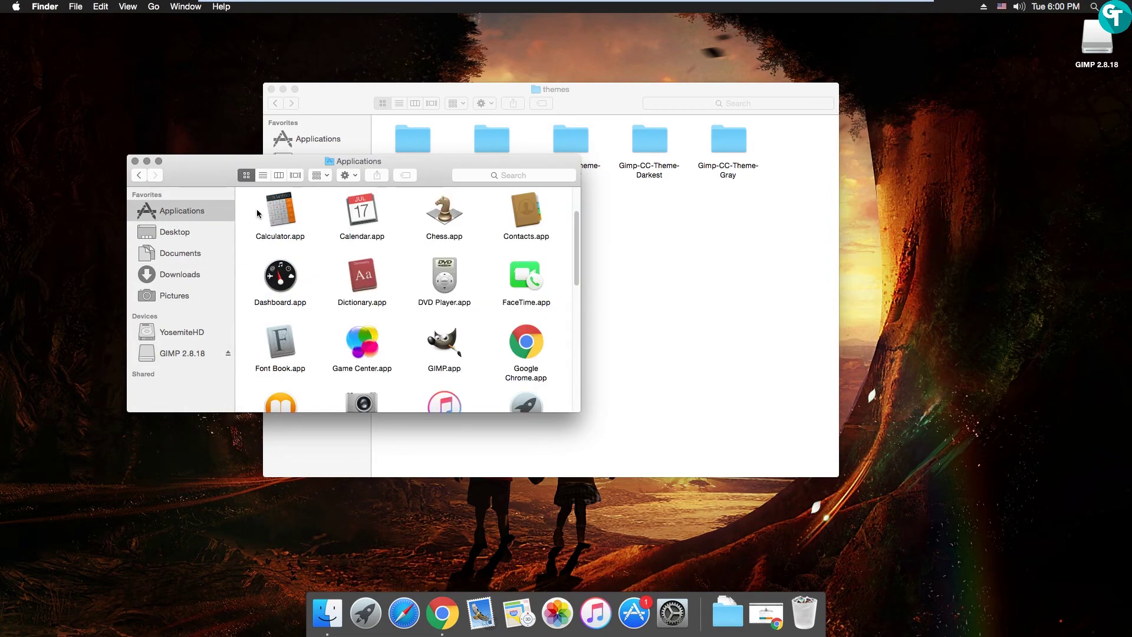
scroll(466, 300, "down", 1)
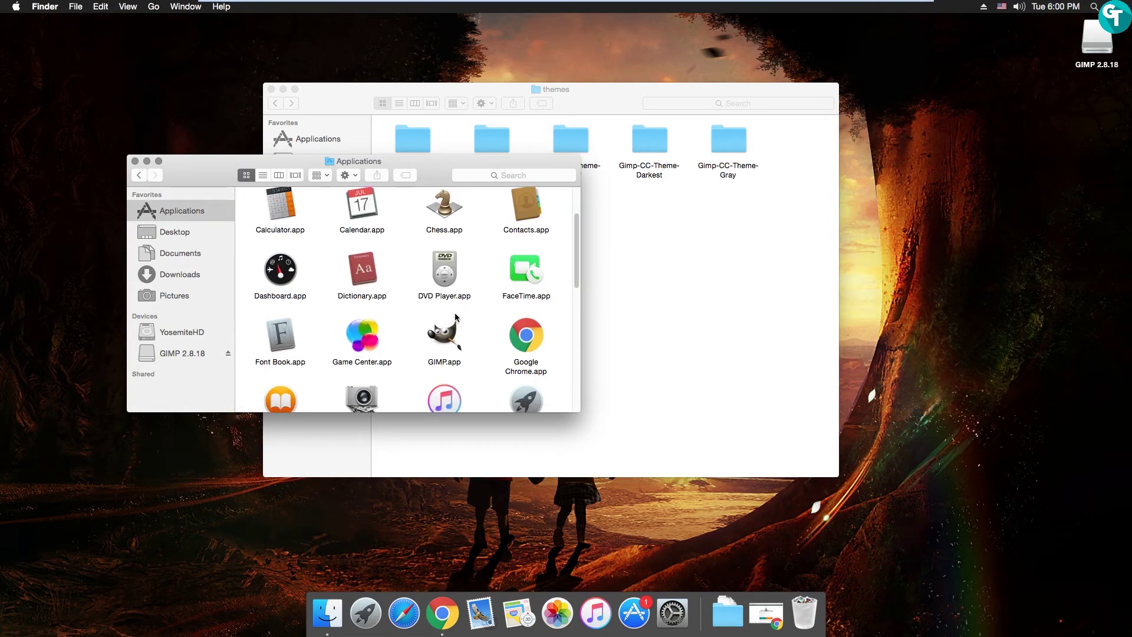
double_click(440, 340)
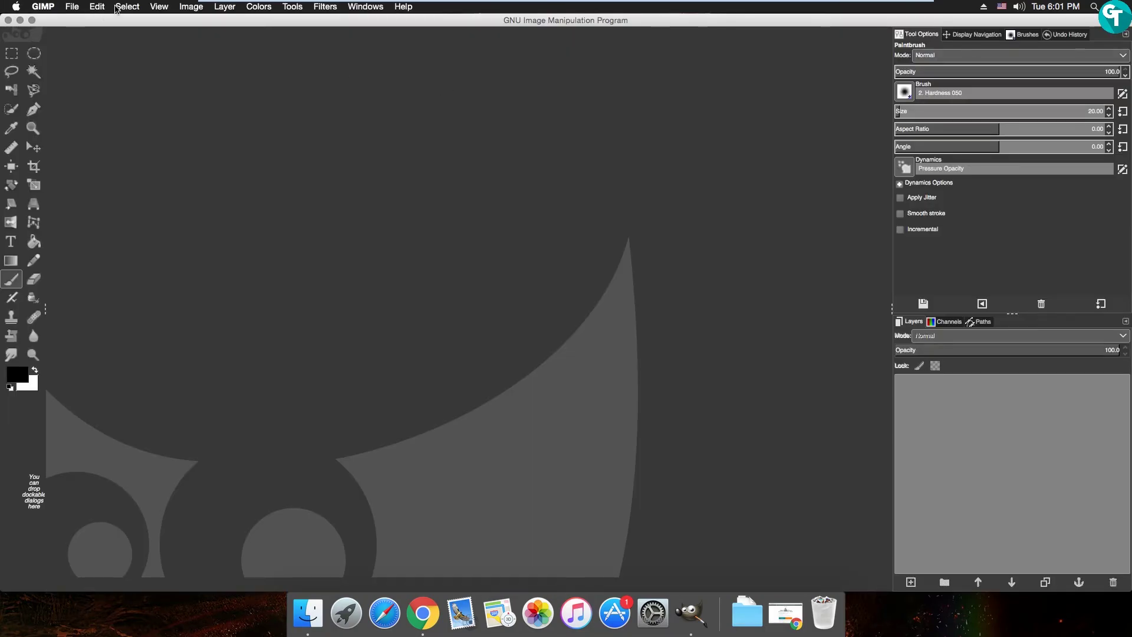
Preview the Gimp-CC-Theme-Lighter and Gimp-CC-Theme-Gray themes, and set the theme to Gimp-CC-Theme-Darker
left_click(69, 8)
mouse_move(43, 6)
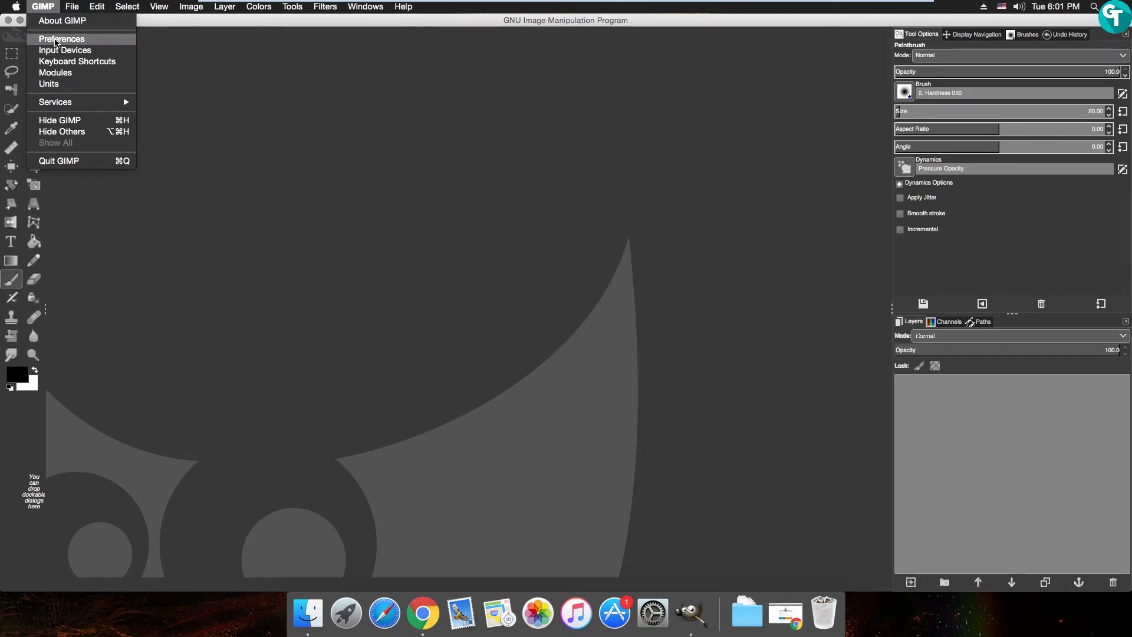
left_click(57, 40)
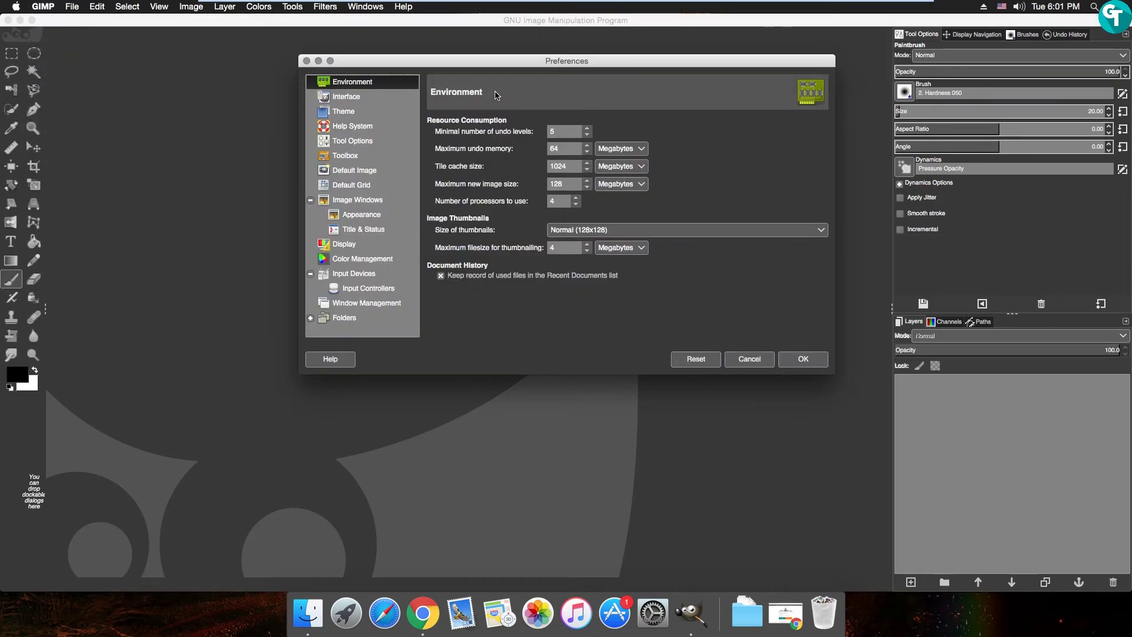
left_click(366, 112)
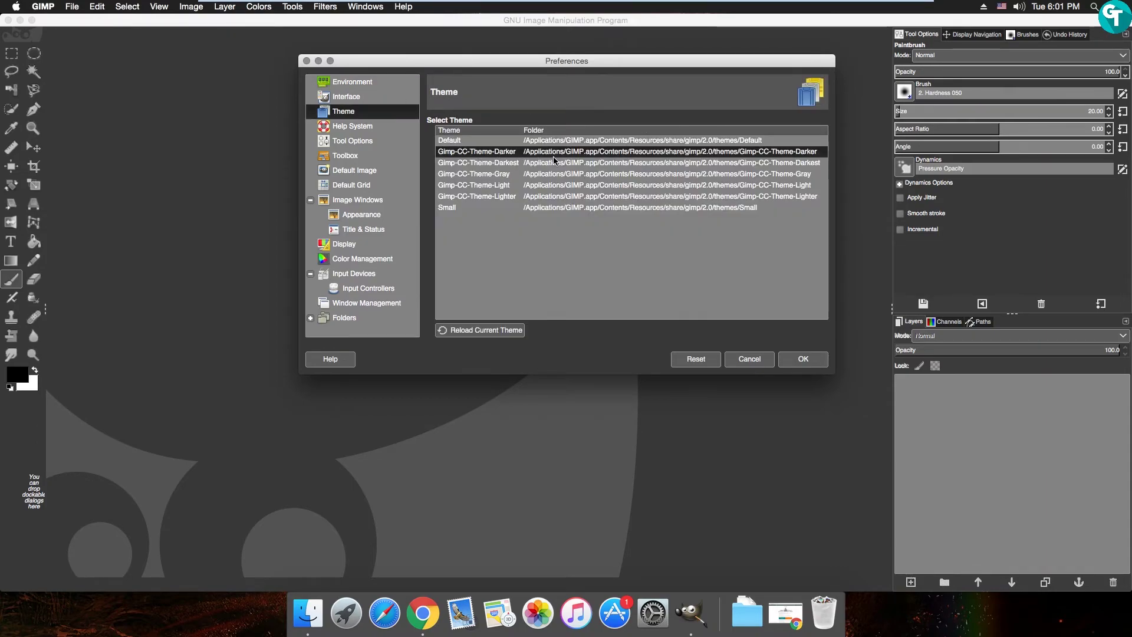
left_click(487, 196)
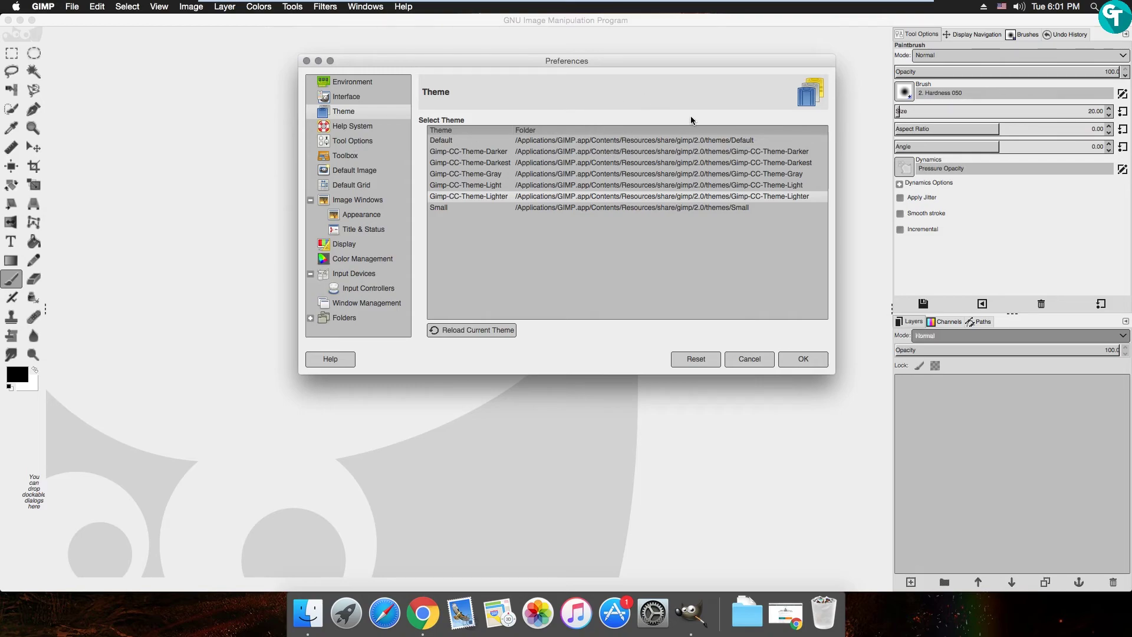
left_click_drag(675, 62, 587, 73)
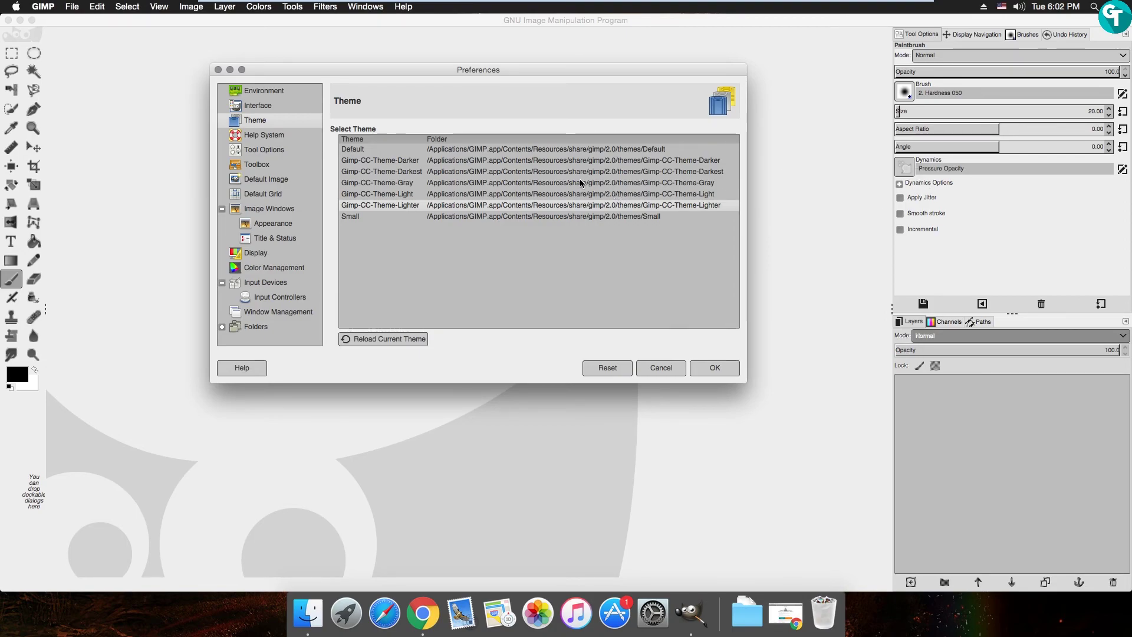
left_click(415, 182)
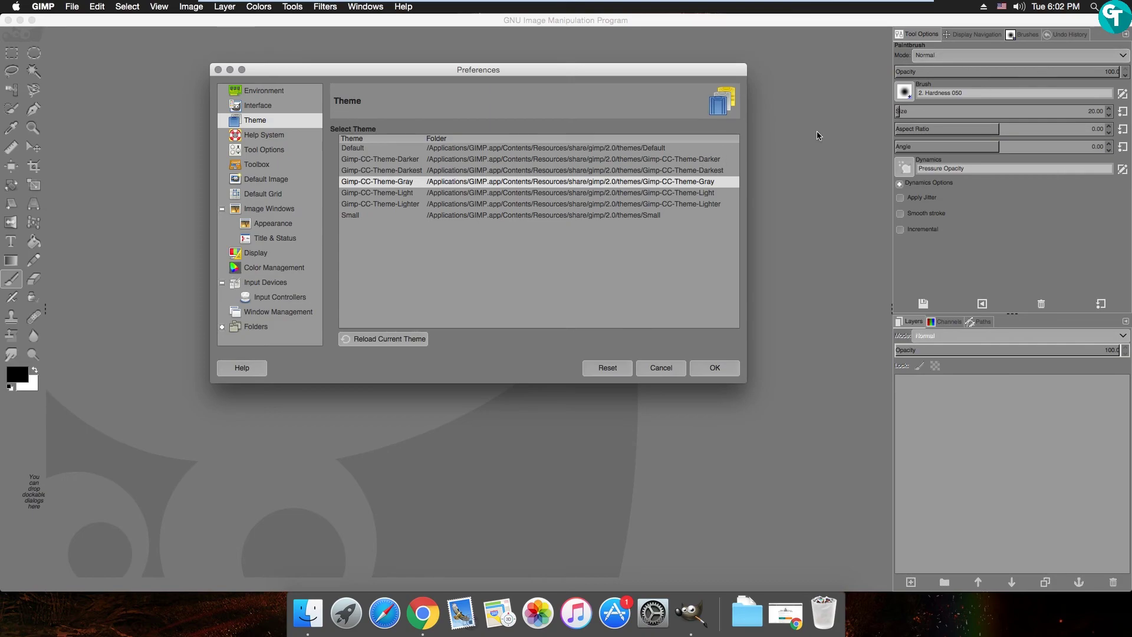
left_click(440, 170)
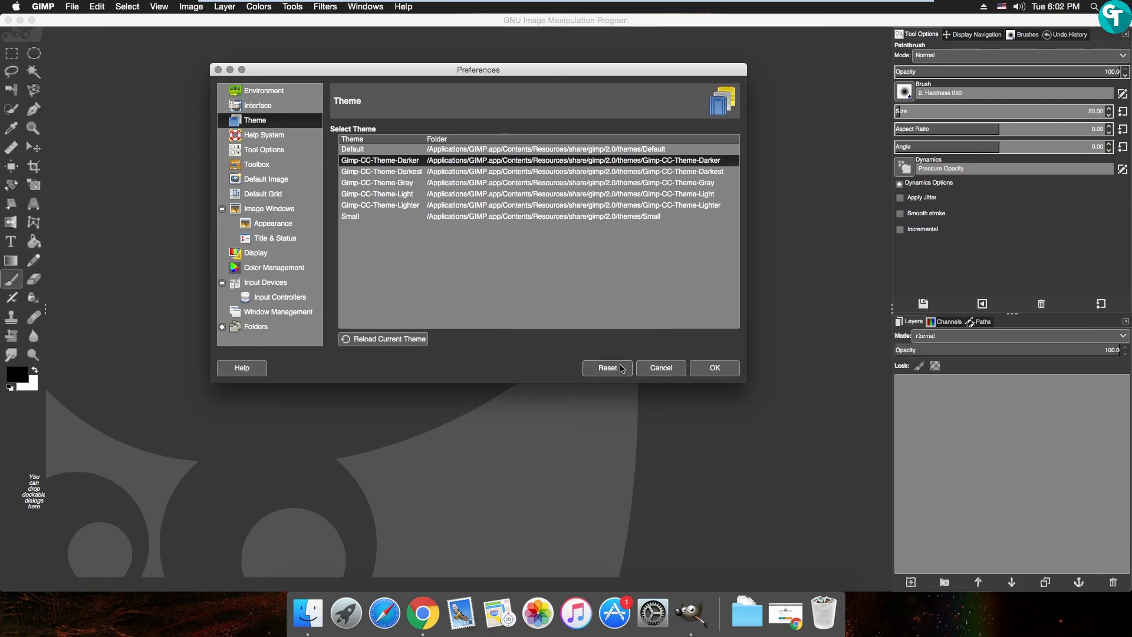
In the Main Mouse Wheel input controller, assign the view-zoom-in-accel action to the Scroll Up event
left_click(281, 297)
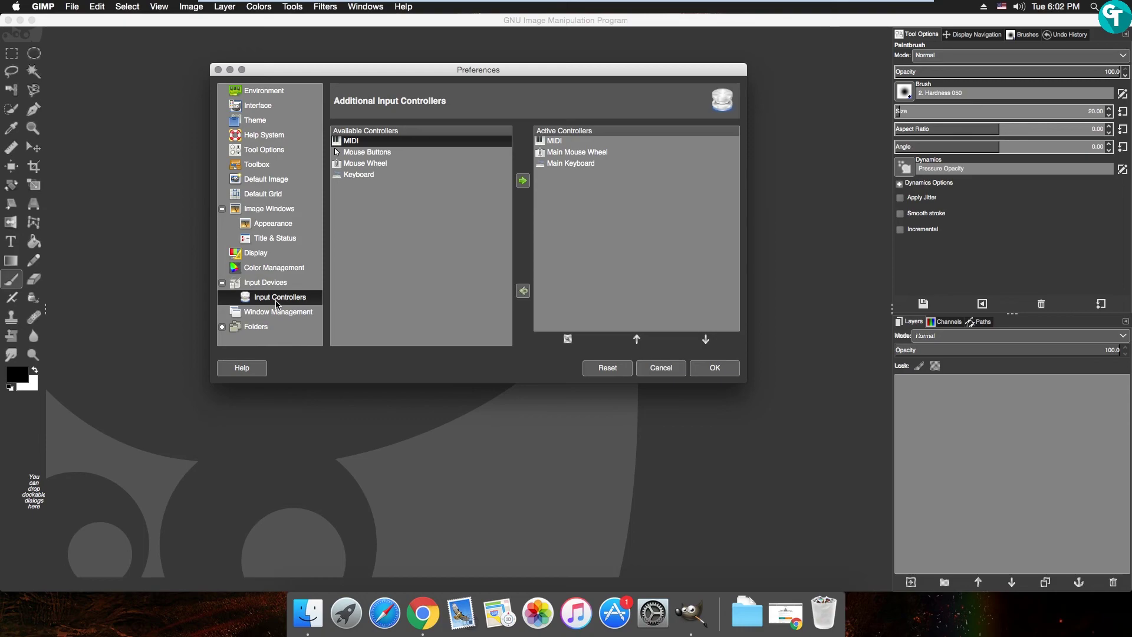
double_click(588, 153)
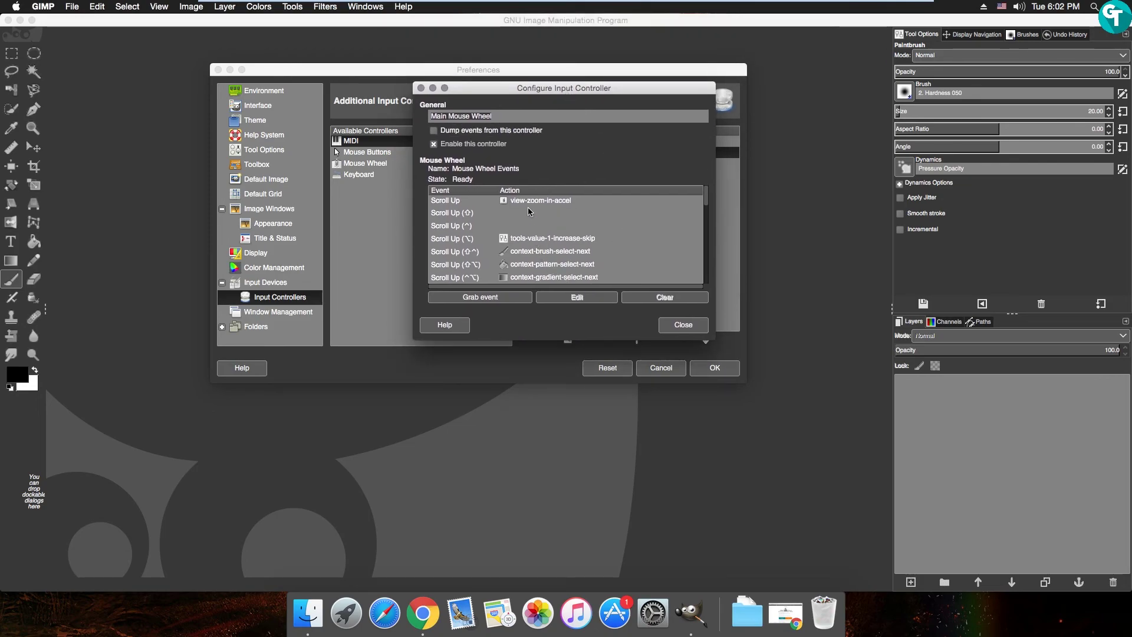
left_click(480, 204)
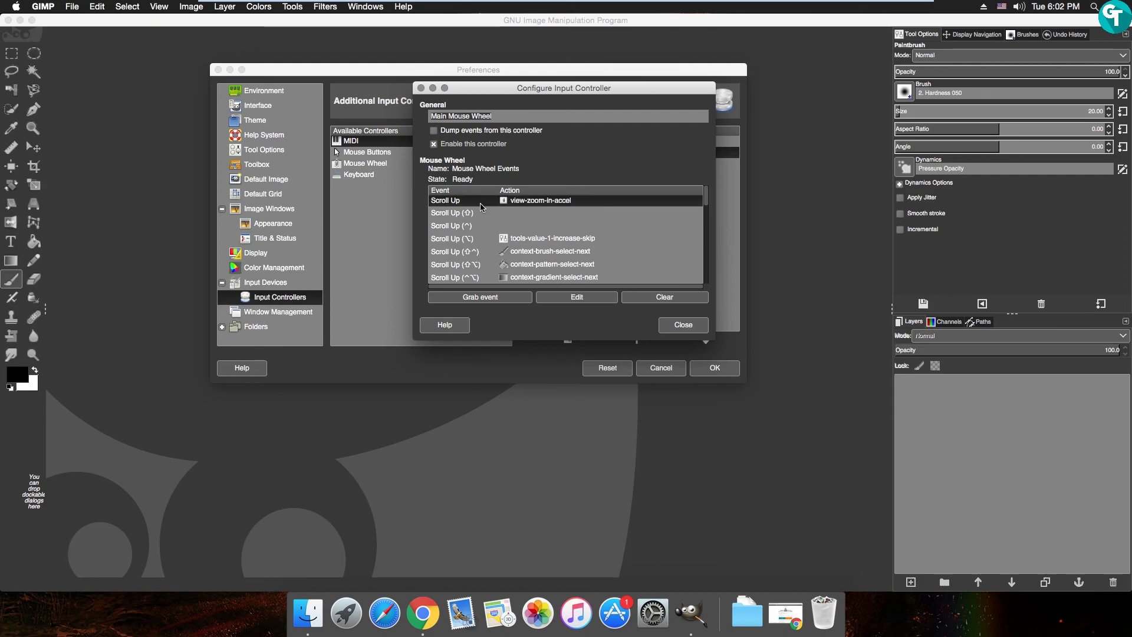
left_click(577, 301)
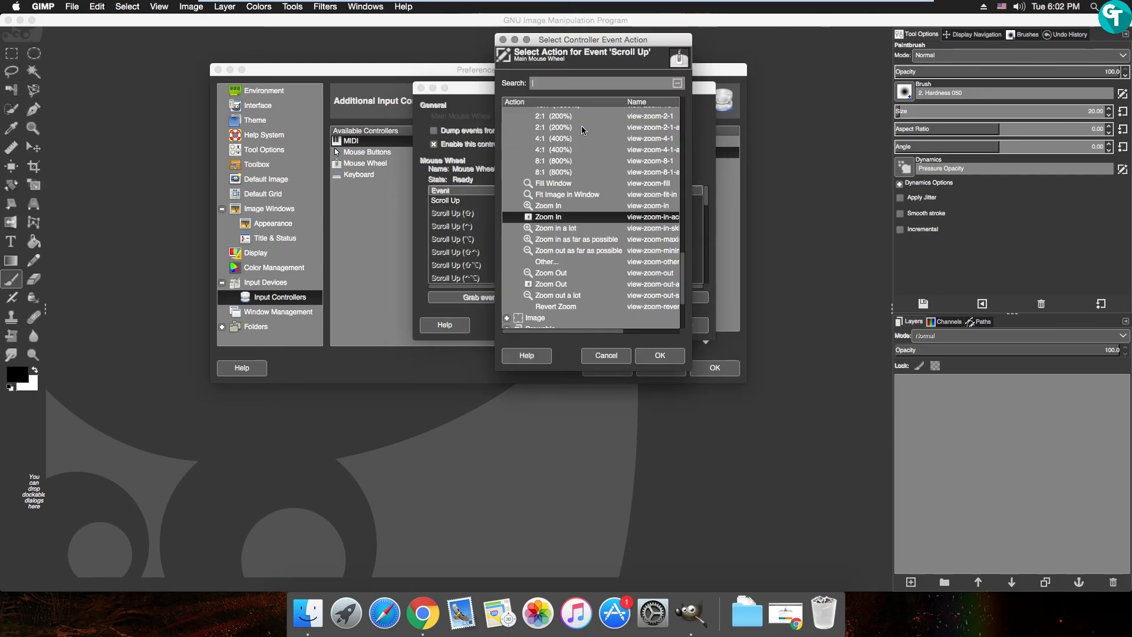
type("zoom")
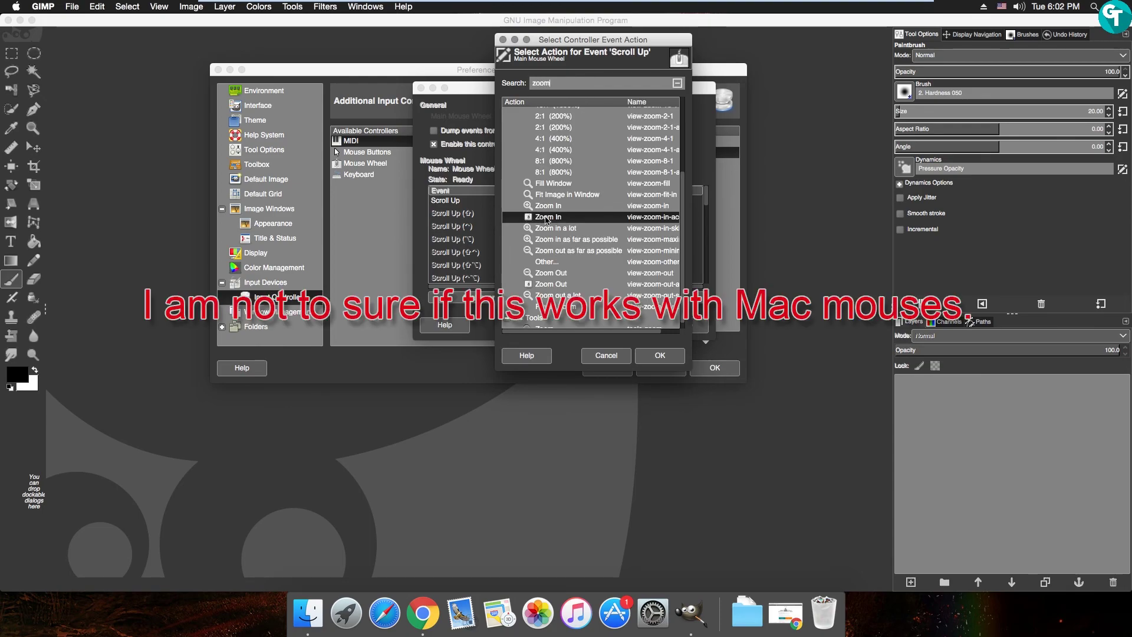
left_click(652, 360)
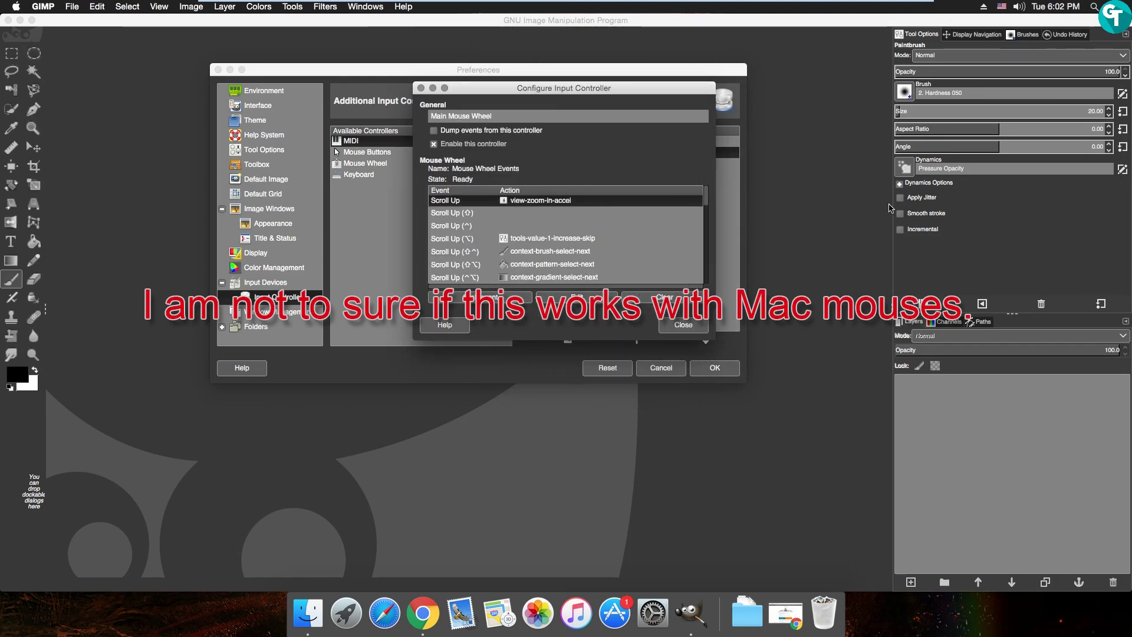
Assign view-zoom-out-accel to the mouse wheel's Scroll Down event and save the preferences
scroll(481, 247, "down", 3)
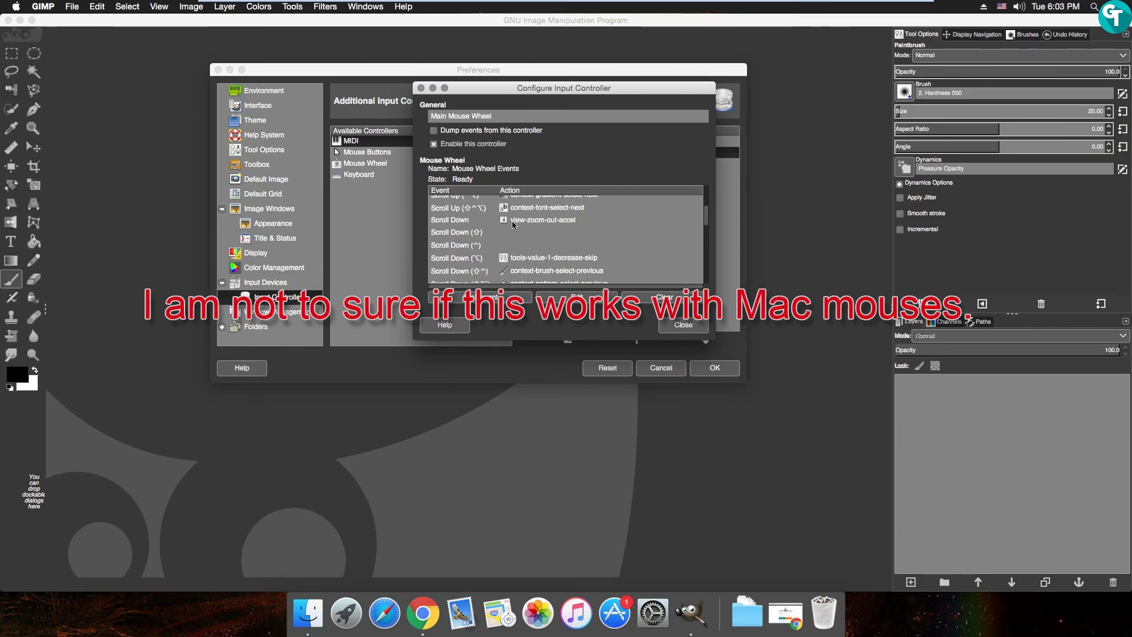
double_click(513, 224)
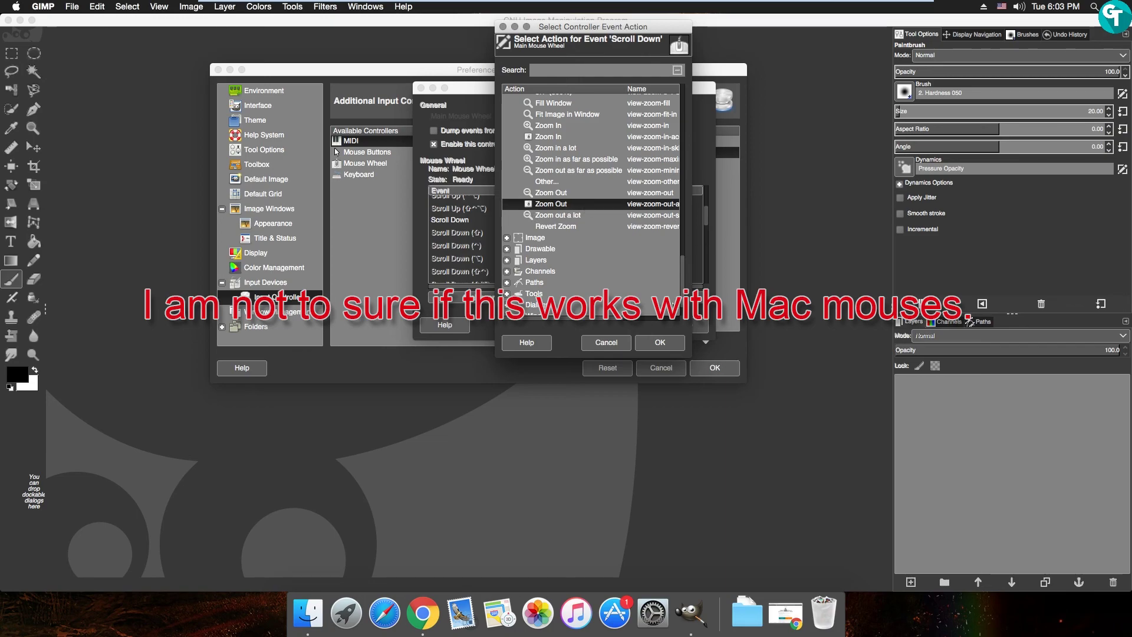
left_click(664, 347)
left_click(691, 324)
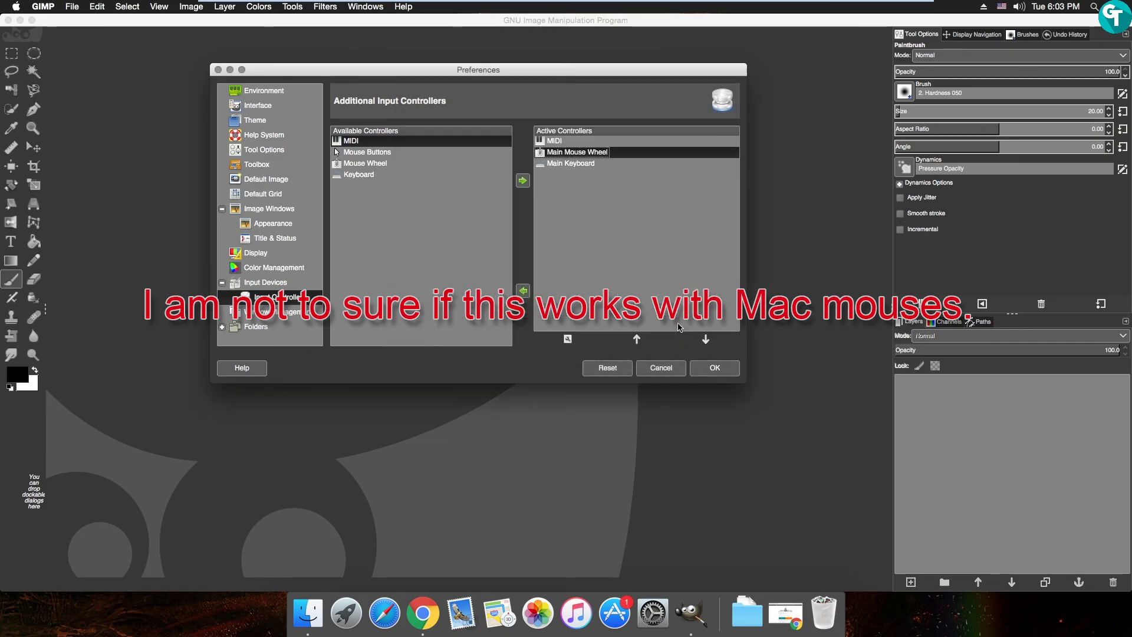
left_click(715, 368)
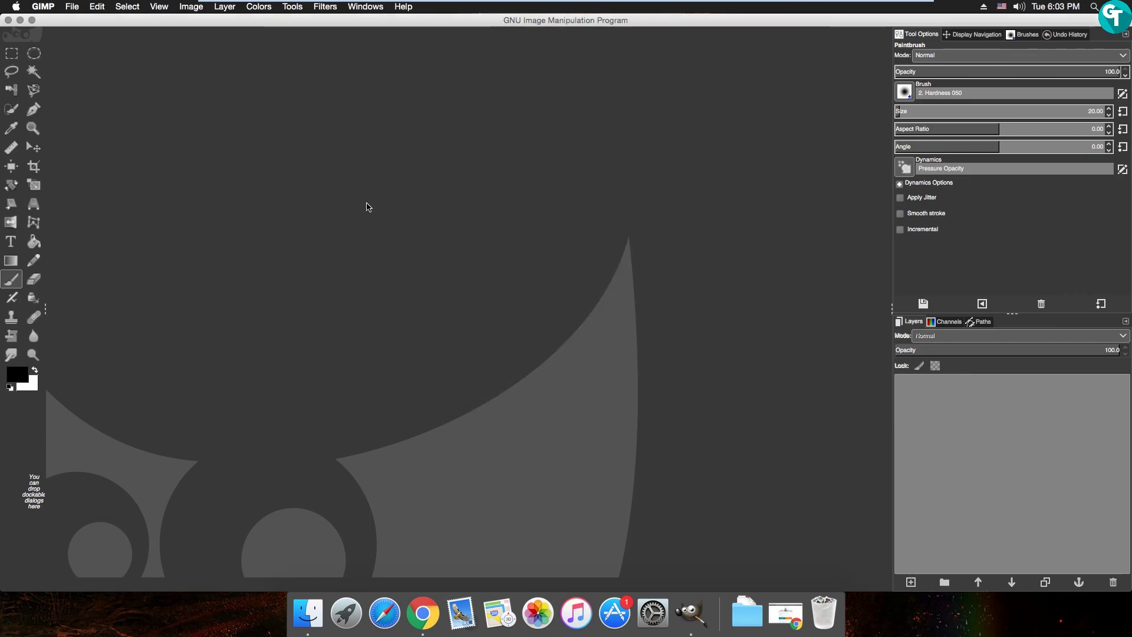
Create a new blank image of 640 × 400 pixels
left_click(73, 7)
left_click(93, 21)
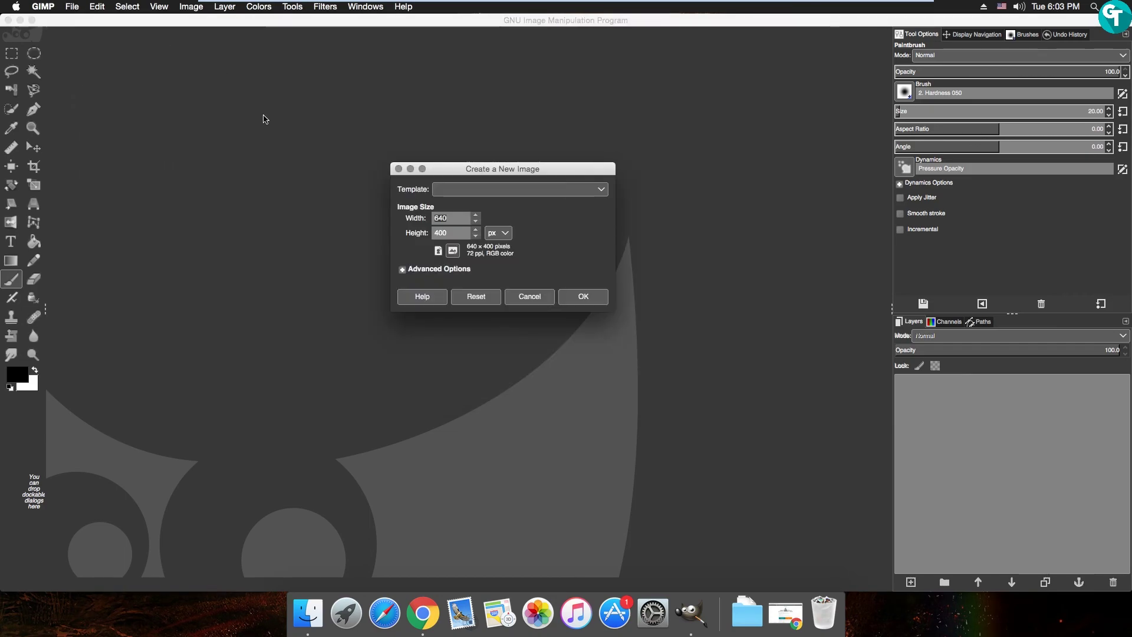
left_click(595, 299)
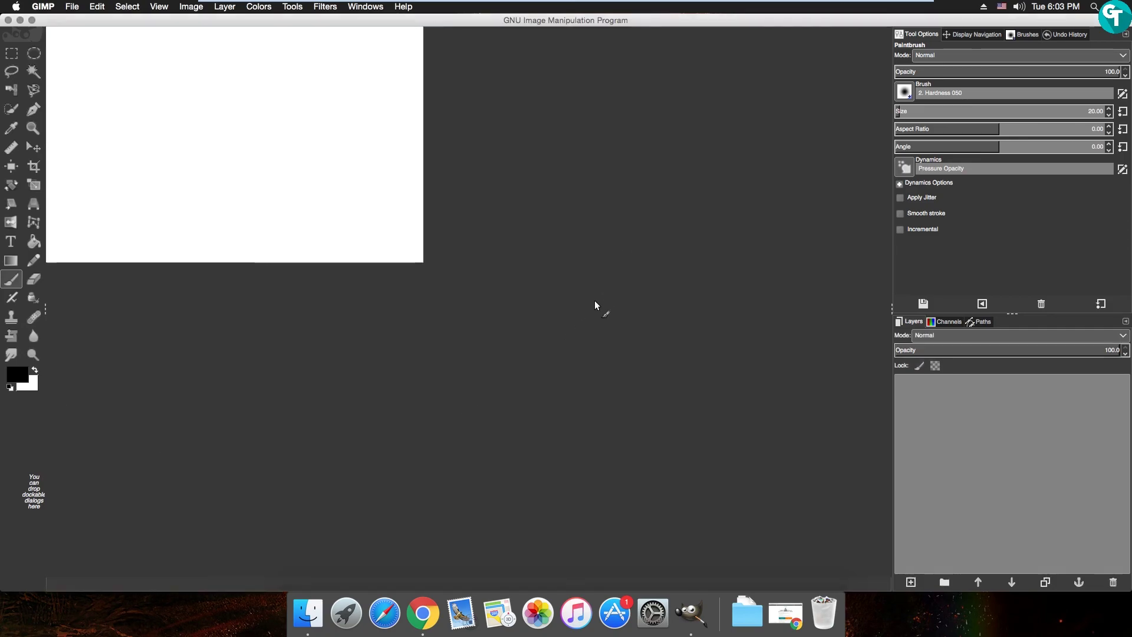
Test the mouse wheel zoom by repeatedly zooming in and out on the blank image
scroll(466, 277, "down", 5)
scroll(451, 322, "up", 2)
scroll(475, 328, "up", 5)
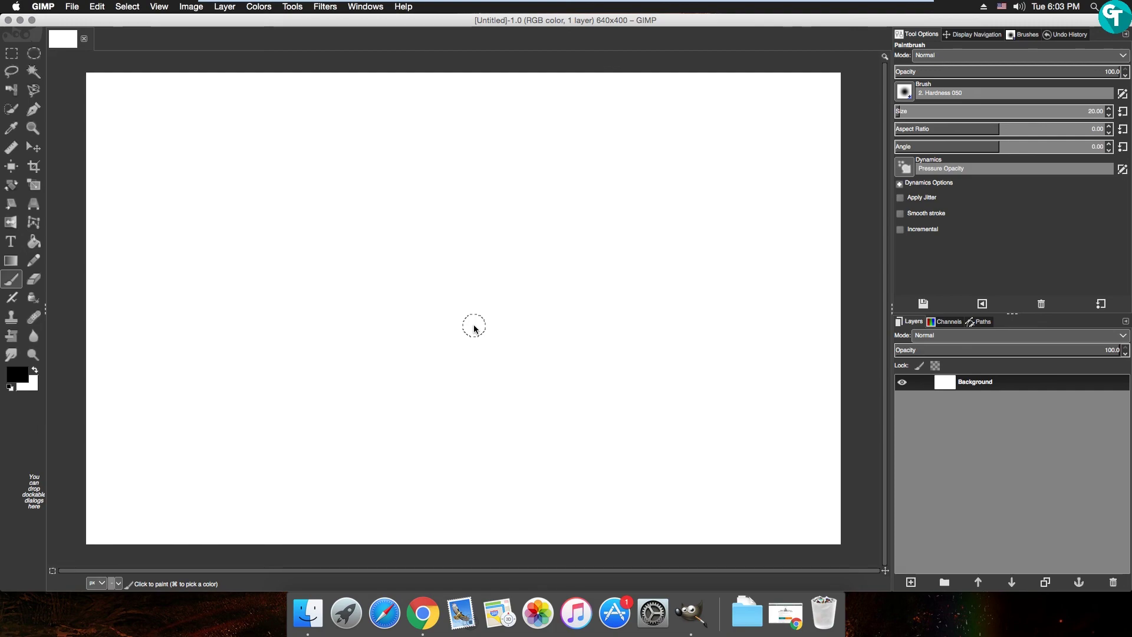
scroll(475, 328, "down", 4)
scroll(475, 330, "up", 6)
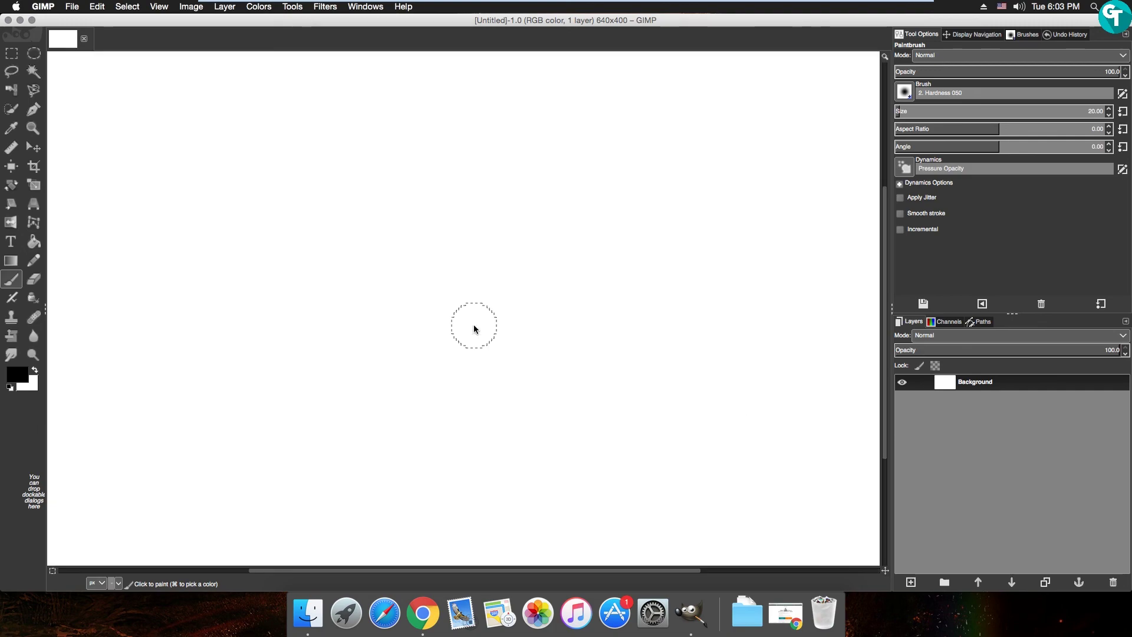
scroll(475, 328, "down", 3)
scroll(474, 329, "down", 2)
scroll(475, 329, "up", 6)
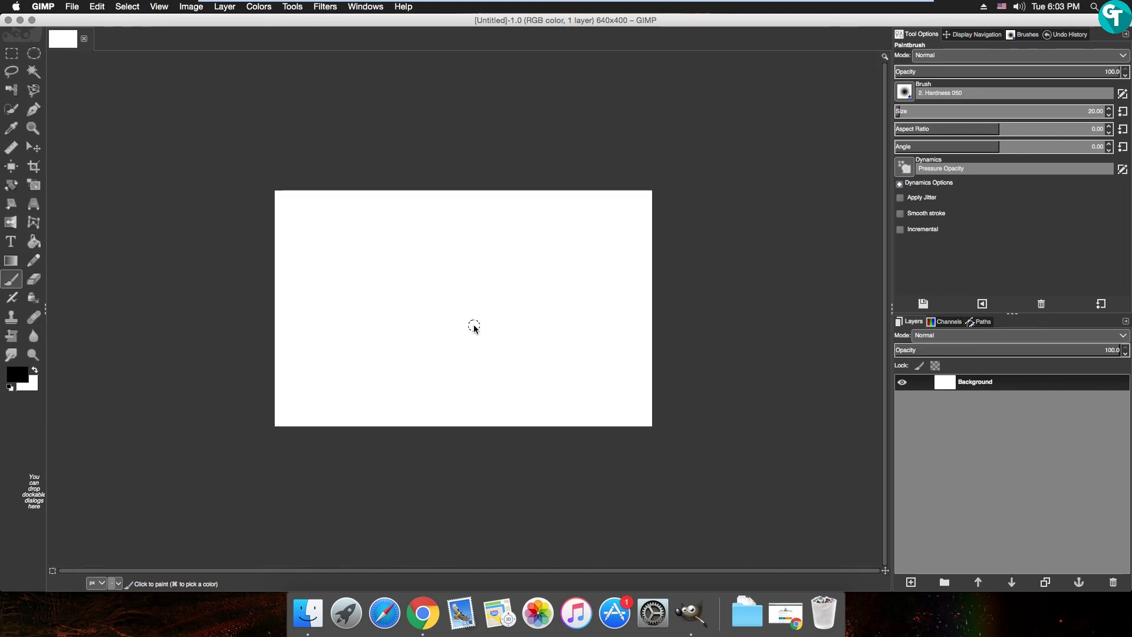
scroll(475, 328, "down", 2)
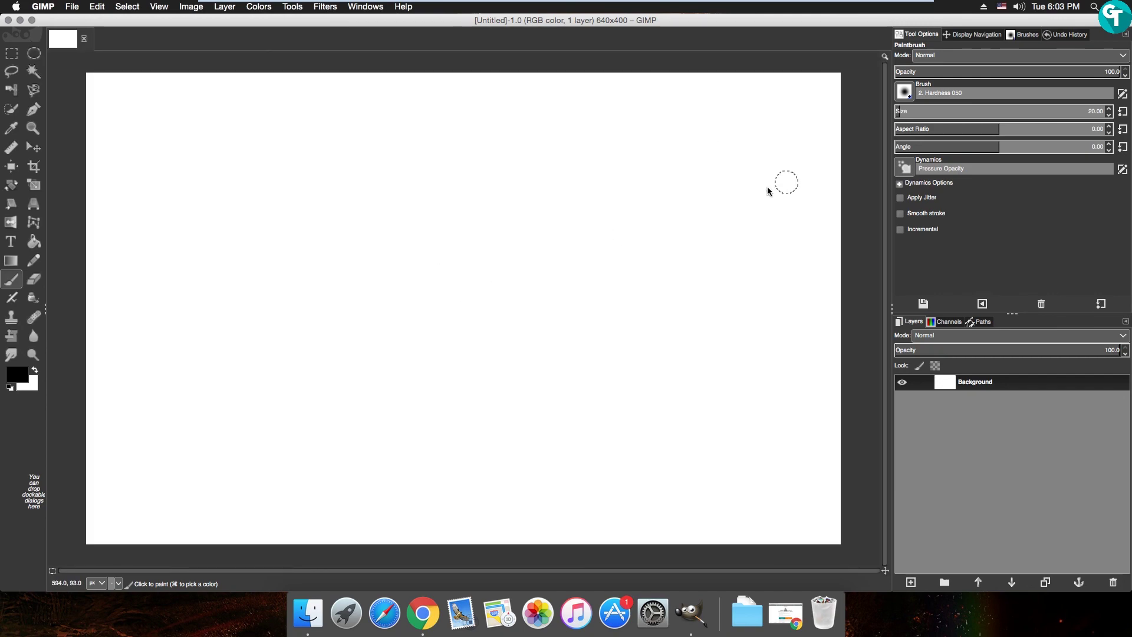
scroll(766, 194, "down", 2)
scroll(527, 320, "up", 1)
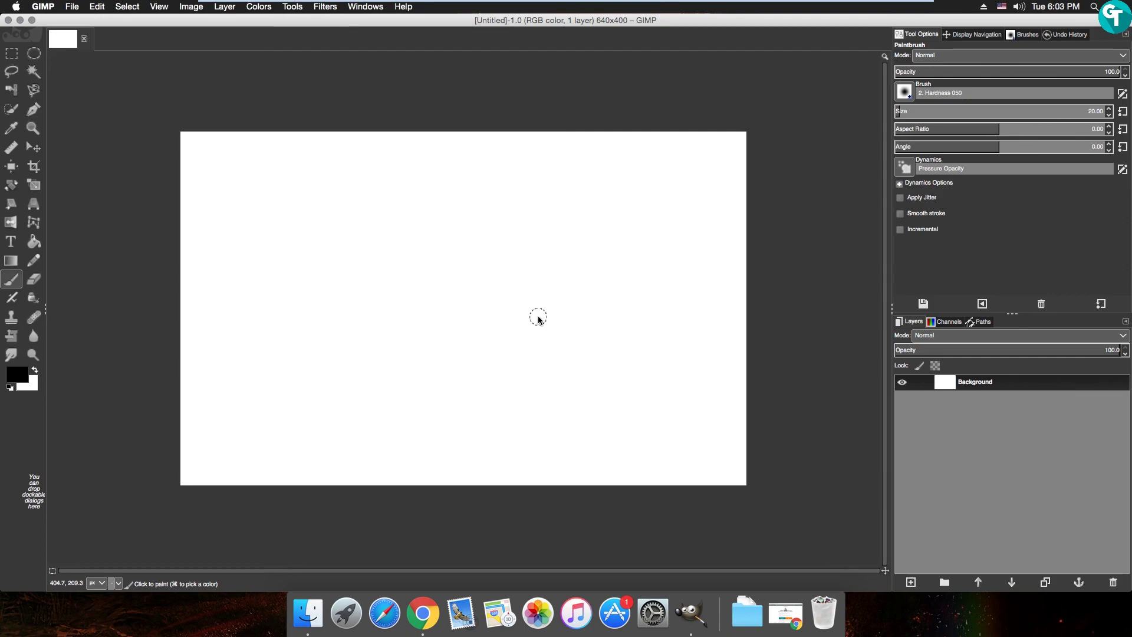
Look through the Display Navigation, Brushes and Undo History dialogs and return to the Tool Options
left_click(986, 35)
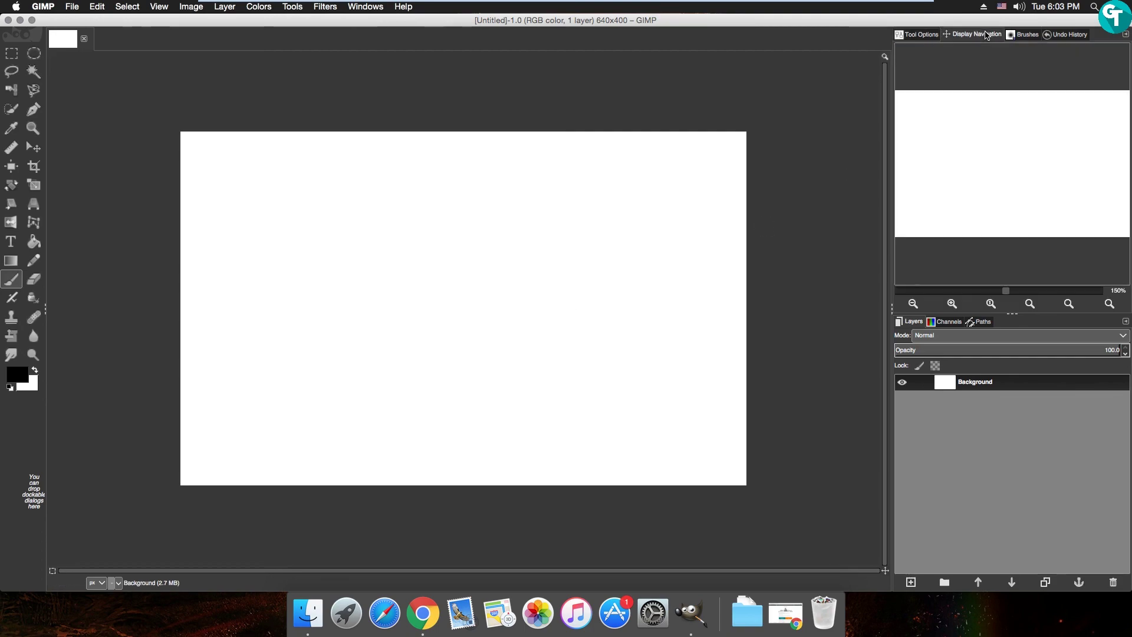
left_click(1030, 36)
left_click(1073, 35)
left_click(1012, 37)
left_click(973, 35)
left_click(920, 34)
Paint two crossing freehand black strokes on the Background layer with the size 20 Paintbrush: an open hook and a near-closed outline
scroll(480, 351, "down", 2)
scroll(462, 351, "up", 2)
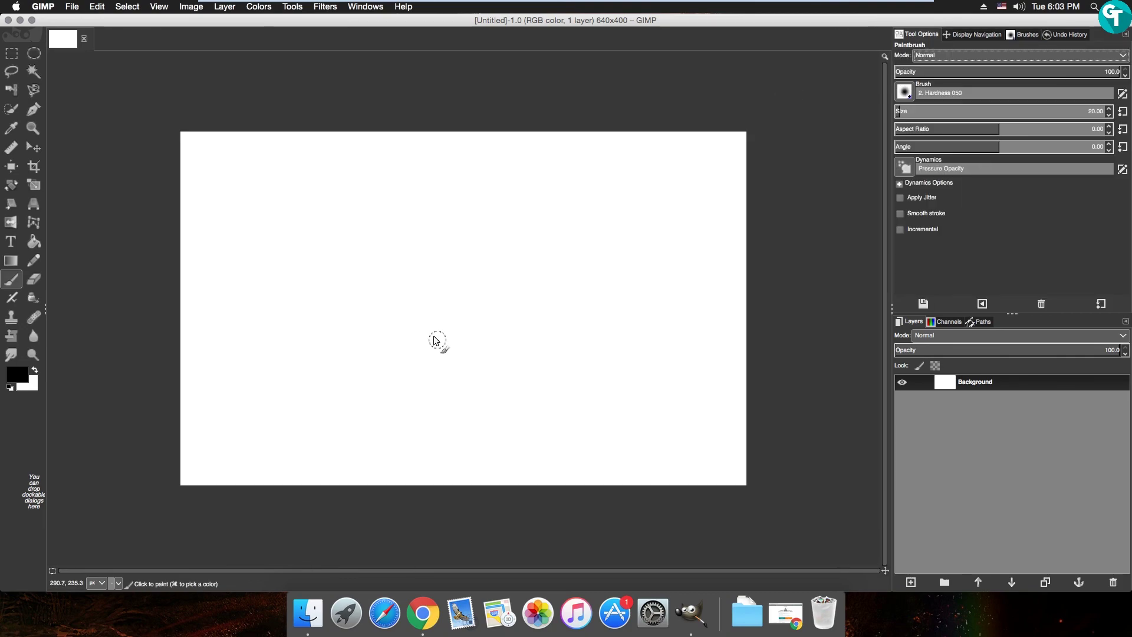
scroll(437, 338, "left", 2)
scroll(430, 298, "up", 2)
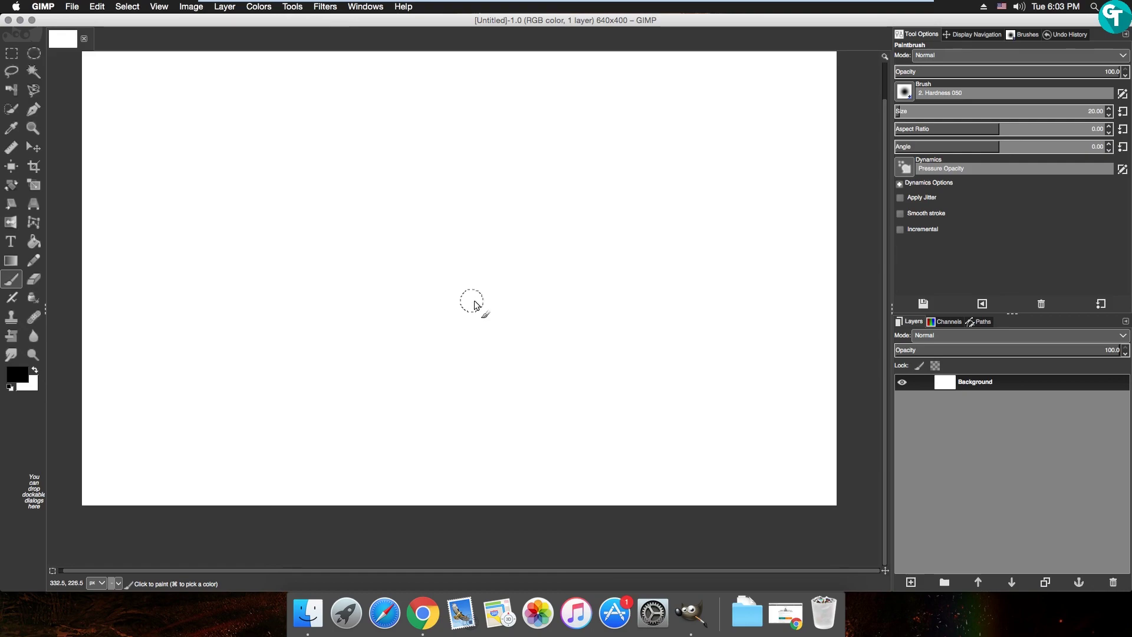
scroll(448, 283, "up", 1)
left_click_drag(437, 264, 479, 266)
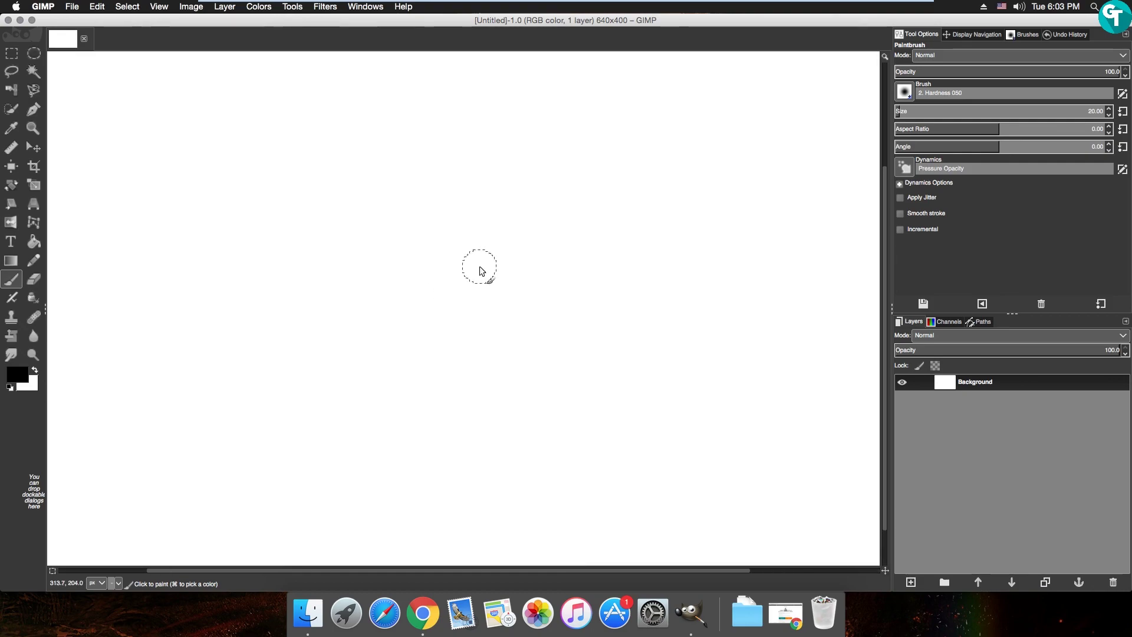
scroll(481, 271, "down", 2)
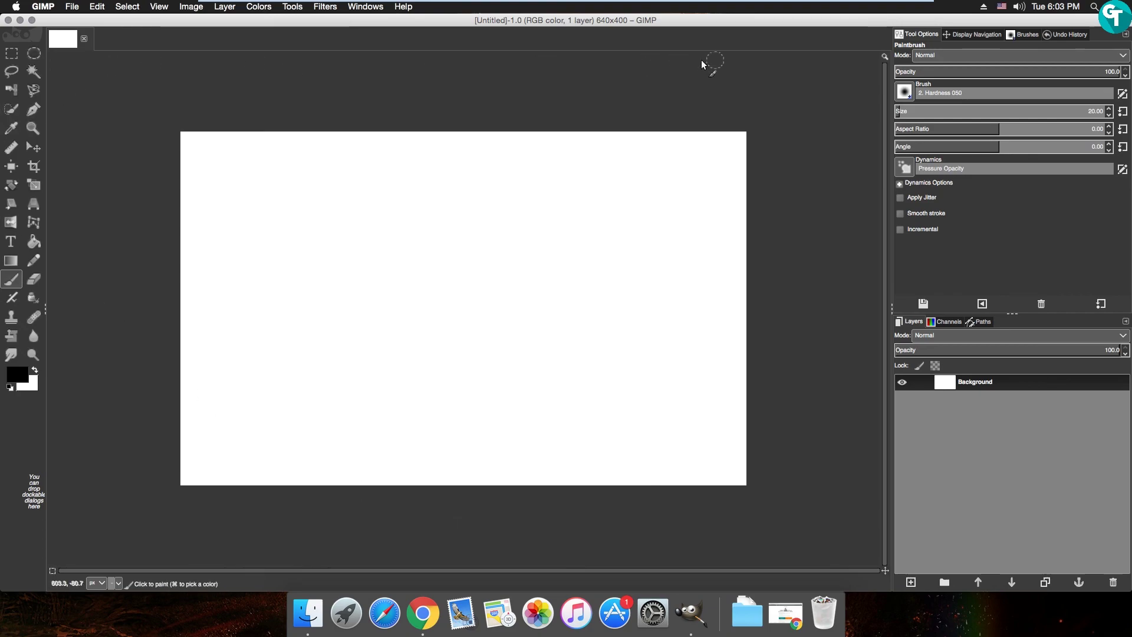
mouse_move(339, 231)
left_mouse_down()
mouse_move(628, 200)
mouse_move(636, 270)
mouse_move(589, 301)
mouse_move(387, 354)
left_mouse_up()
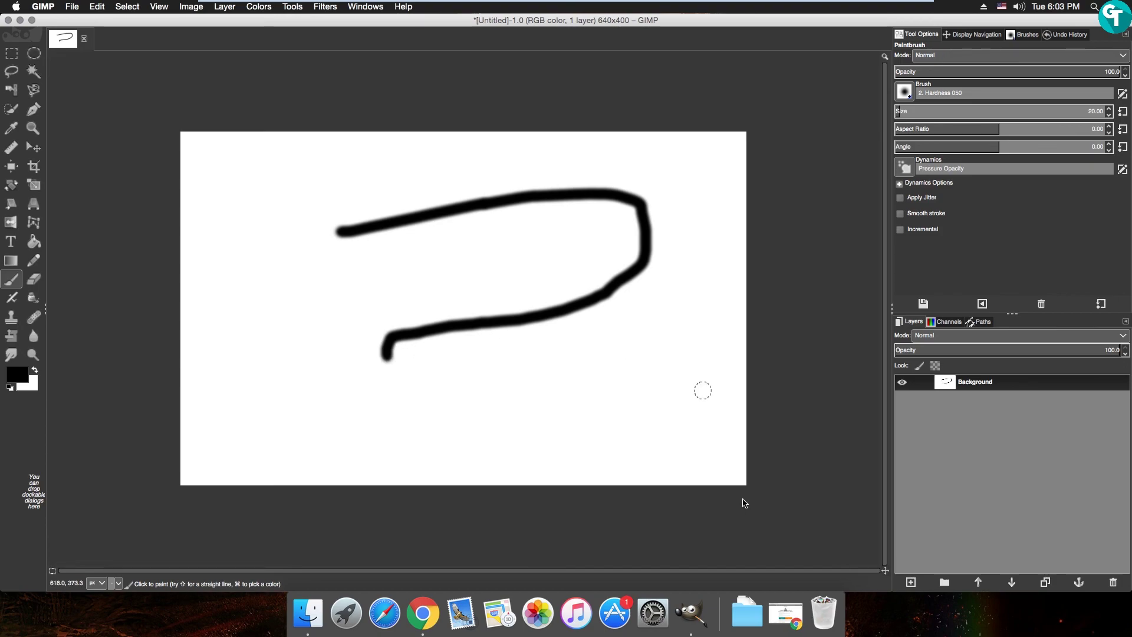
mouse_move(346, 161)
left_mouse_down()
mouse_move(456, 273)
mouse_move(508, 403)
mouse_move(501, 422)
mouse_move(335, 426)
mouse_move(294, 332)
mouse_move(291, 249)
mouse_move(333, 180)
left_mouse_up()
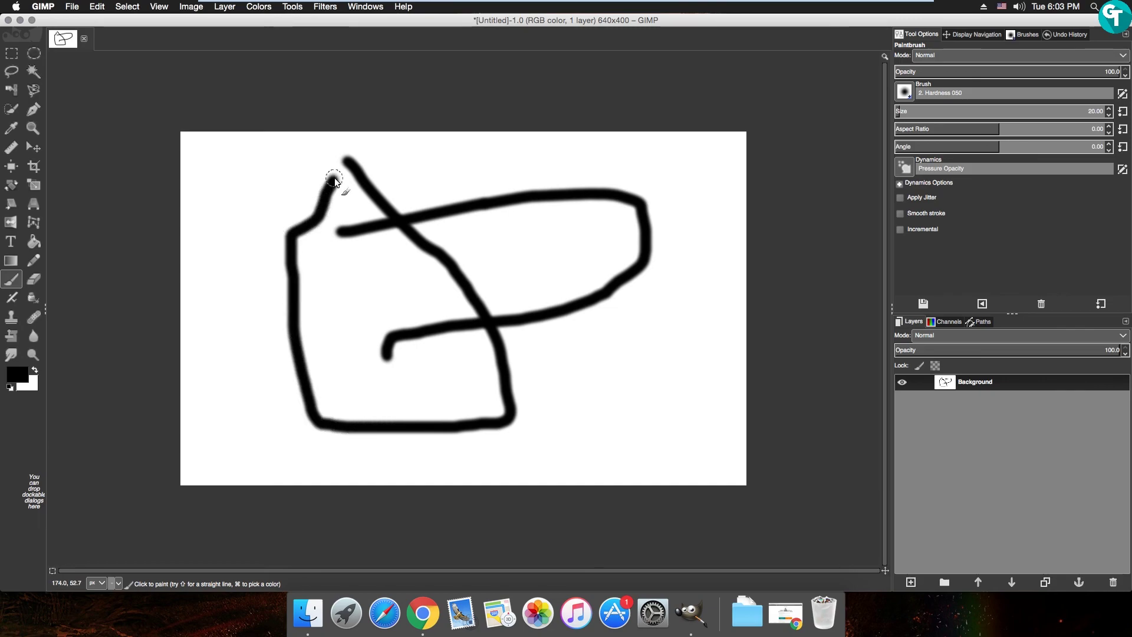